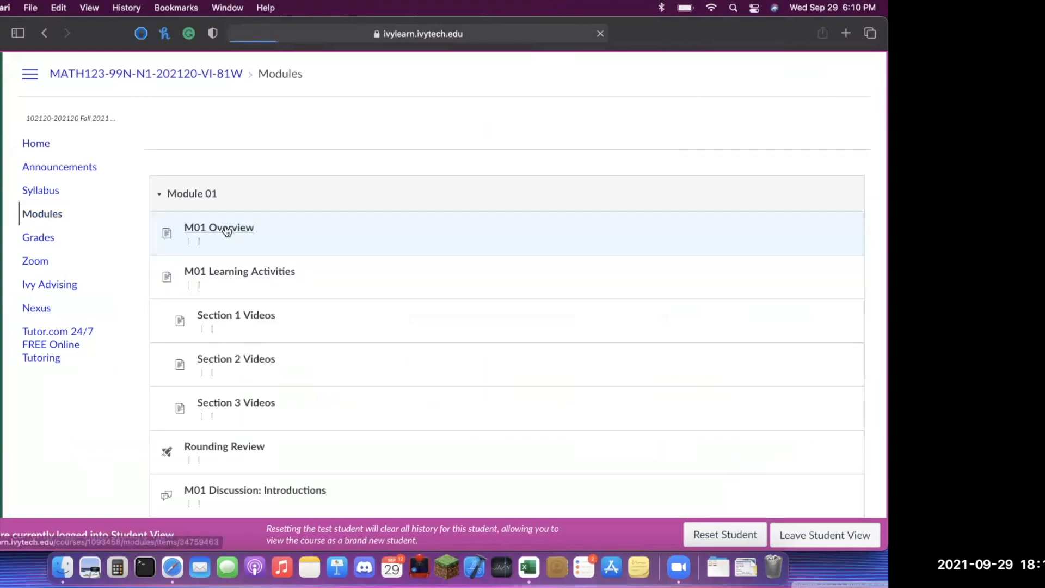
Open the Project 2 assignment from the MATH123 course modules list
scroll(241, 265, down, 3)
scroll(241, 267, down, 15)
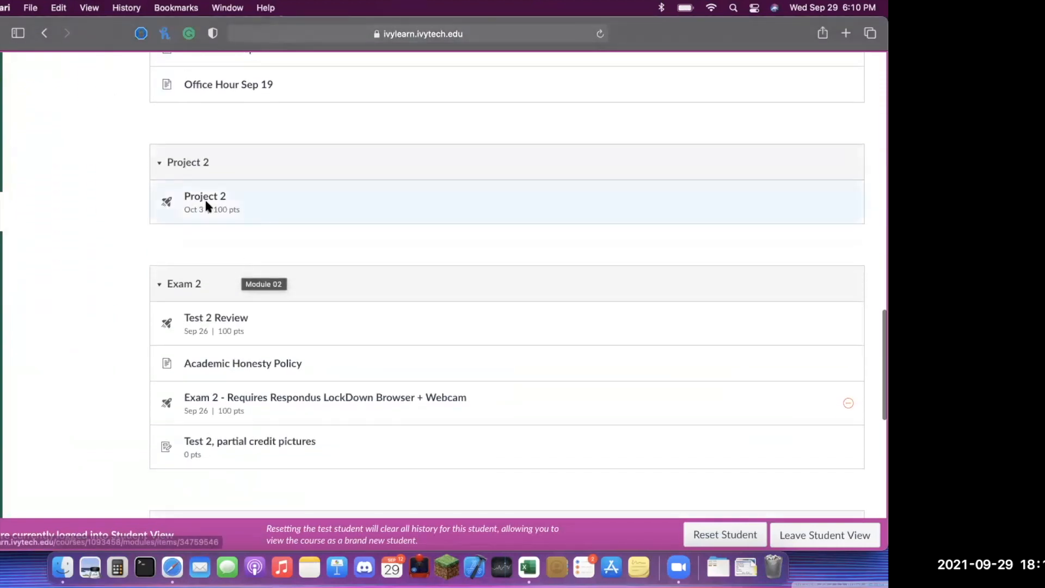
click(200, 197)
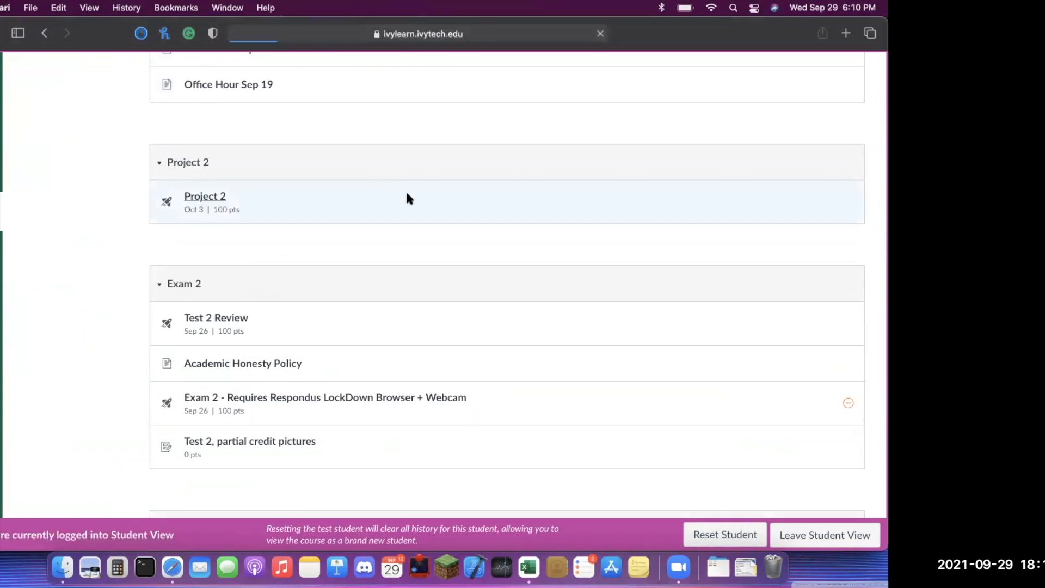
Read the Project 2 instructions and the first questions, and return to the start of the instructions
scroll(380, 222, down, 3)
scroll(380, 224, down, 3)
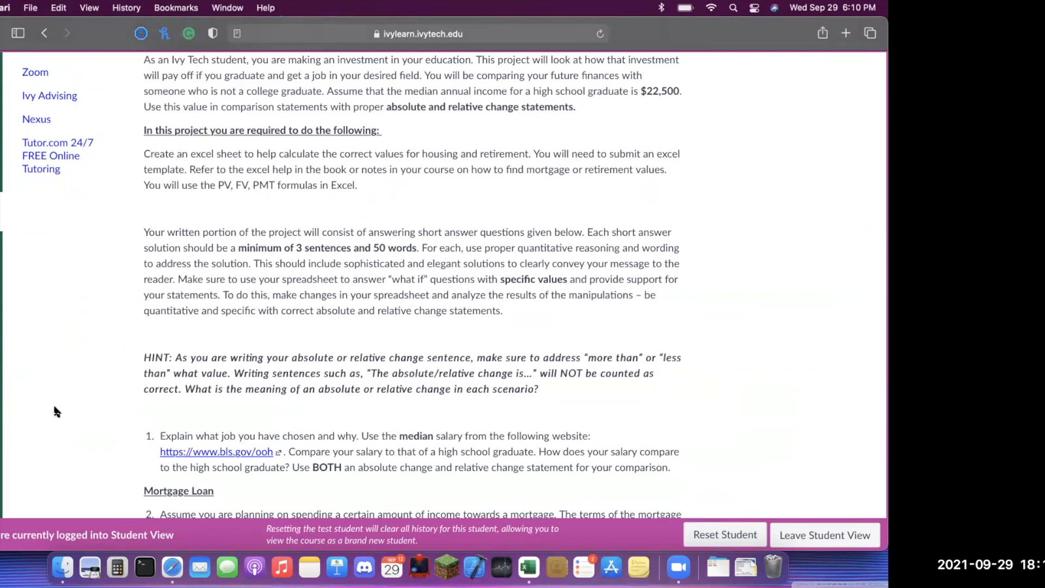
scroll(57, 413, down, 3)
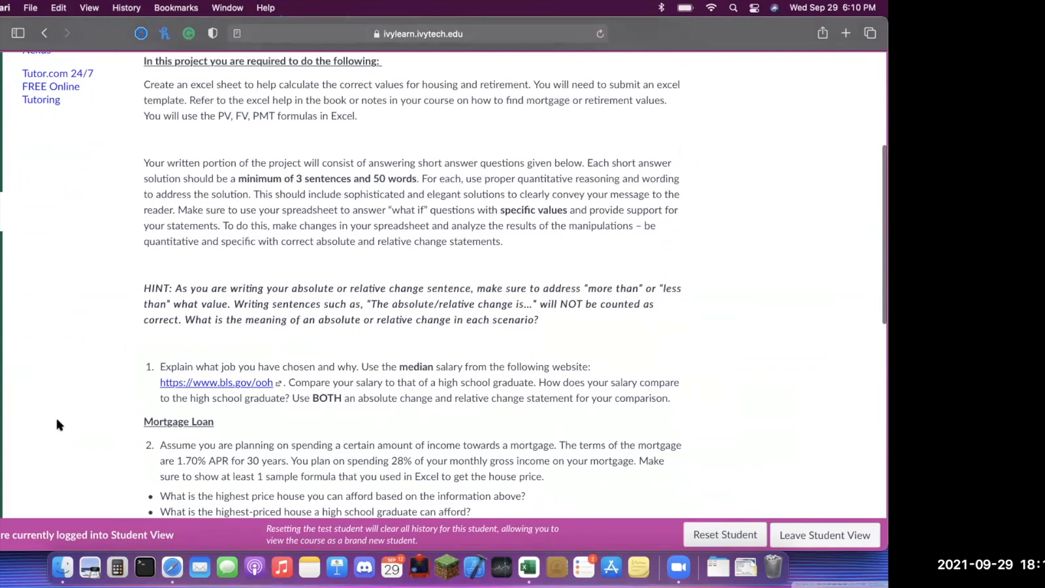
scroll(58, 424, up, 7)
scroll(517, 93, up, 1)
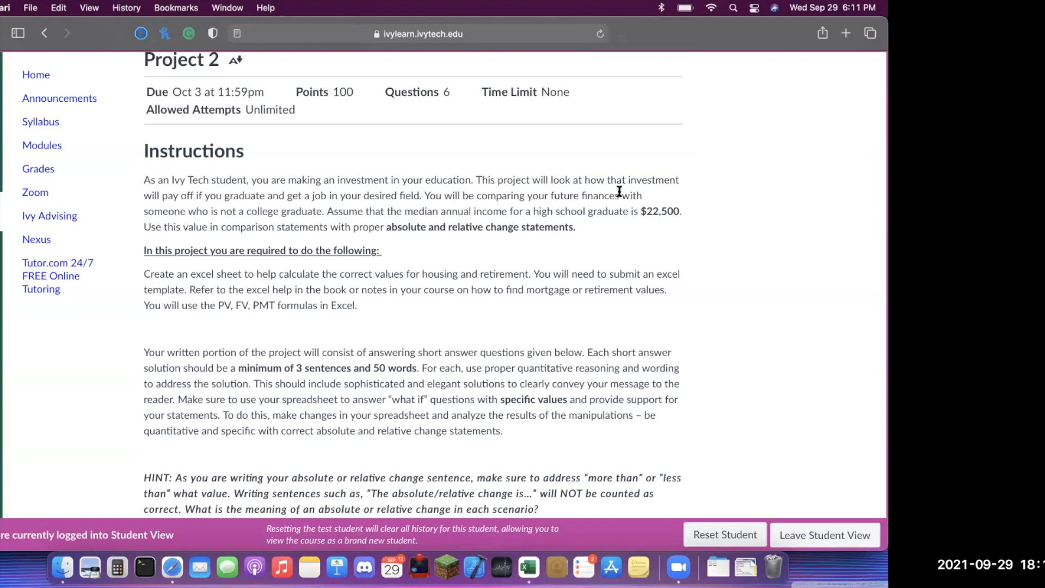
Highlight the high school graduate's median annual income of $22,500 in the project instructions
drag(684, 214, 639, 212)
click(700, 281)
drag(680, 212, 642, 213)
click(642, 240)
drag(637, 210, 680, 210)
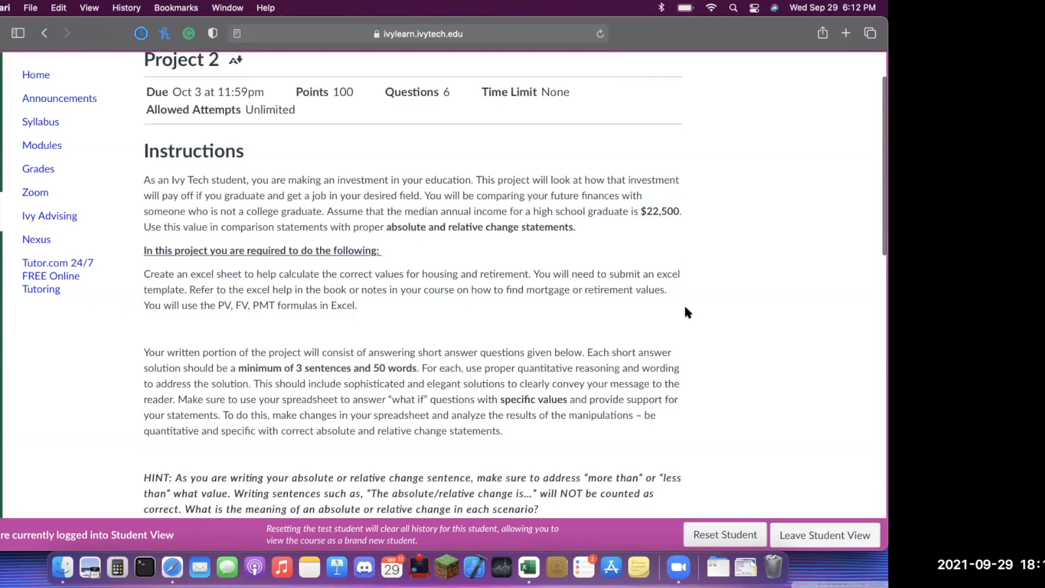
Recheck the $22,500 comparison income and open the bls.gov/ooh link given in question 1
scroll(686, 311, down, 3)
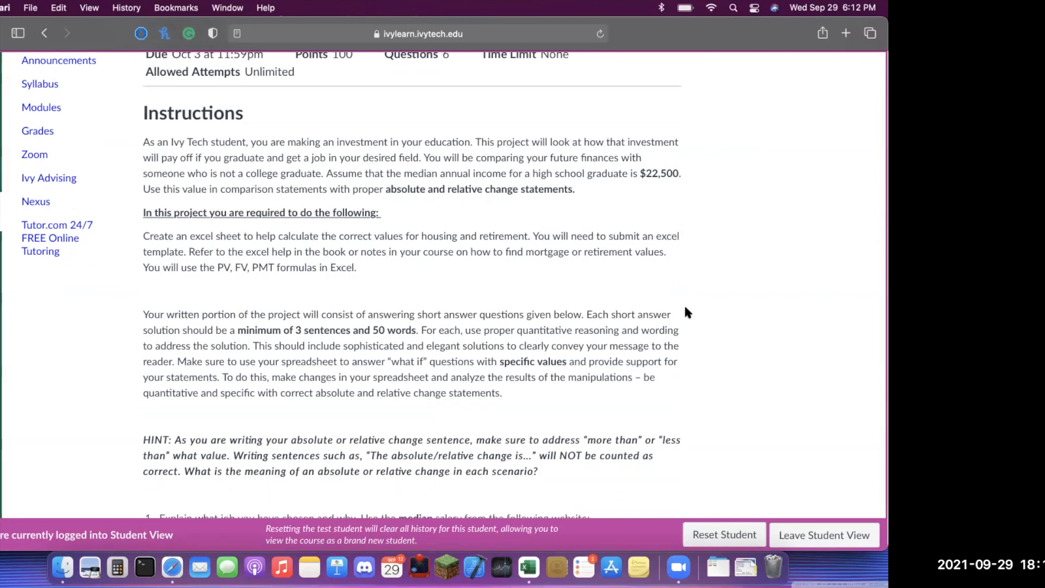
scroll(686, 312, down, 6)
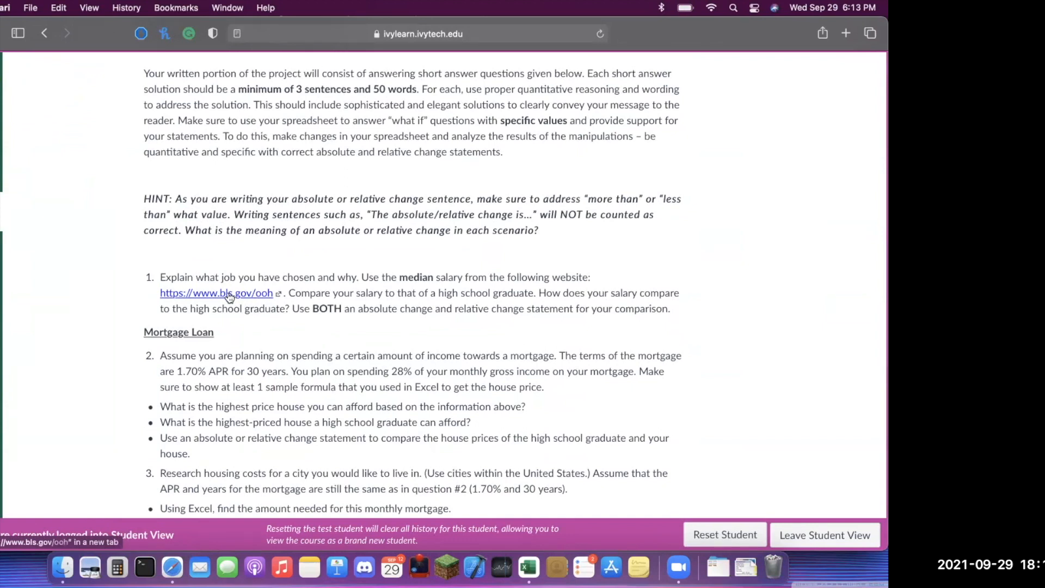
scroll(232, 296, up, 5)
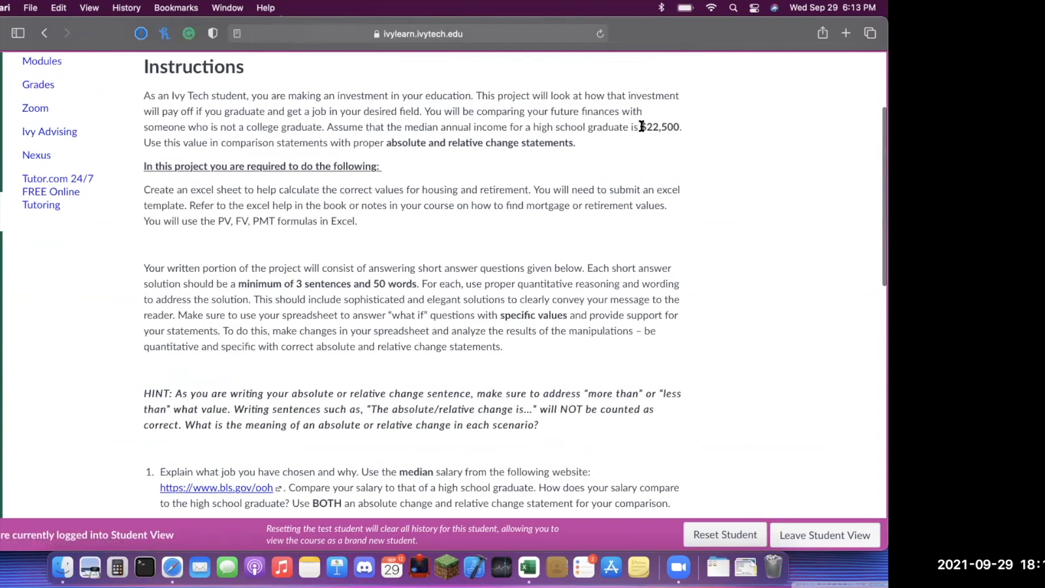
drag(641, 126, 685, 127)
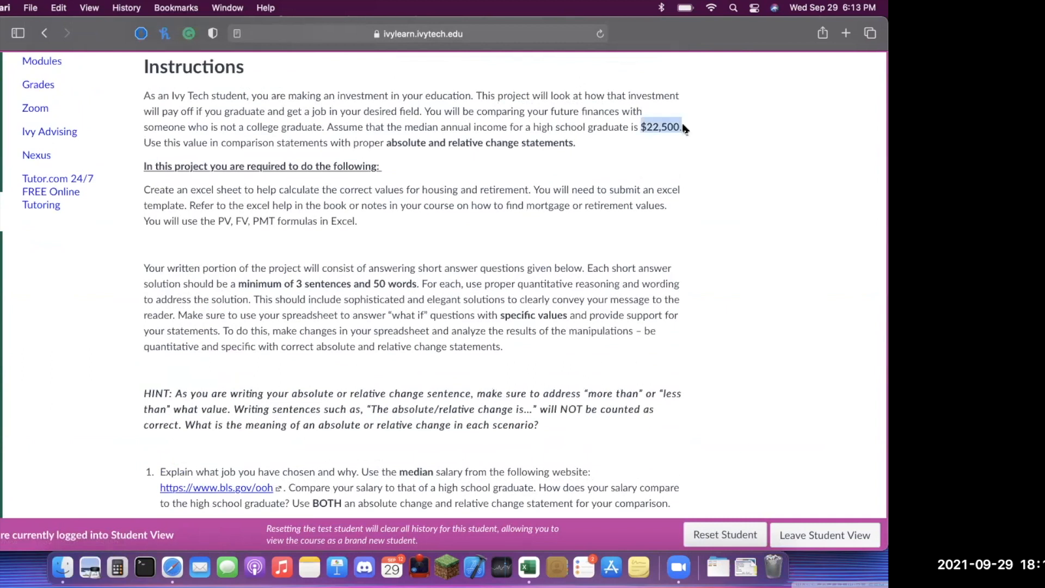
scroll(275, 348, down, 4)
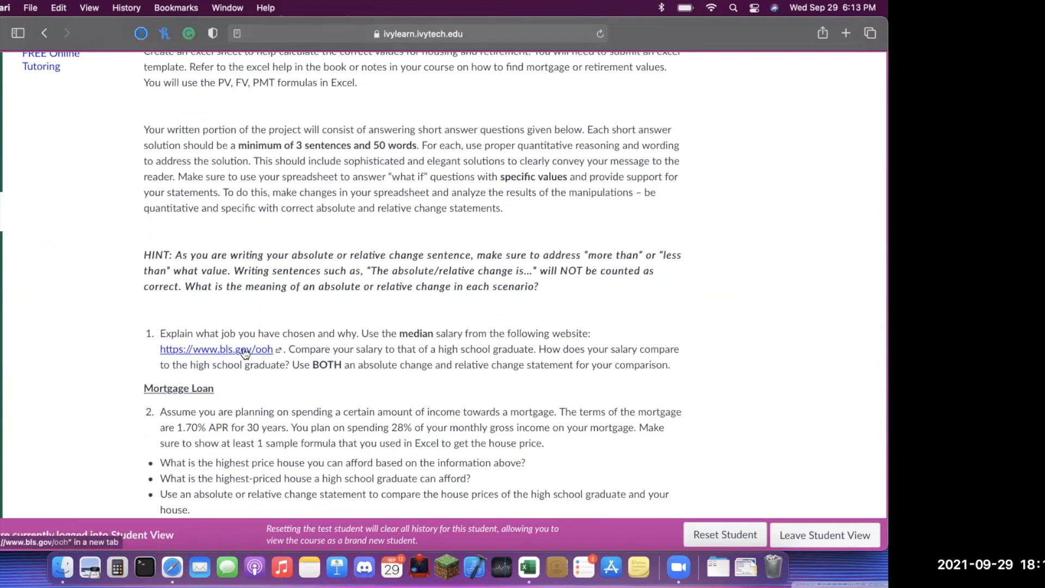
click(245, 353)
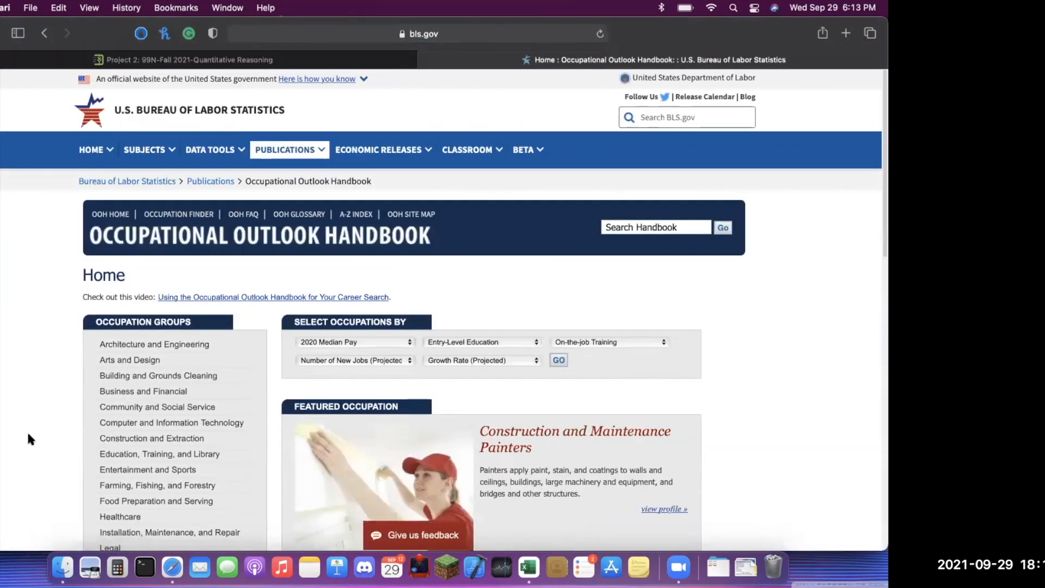
Open the Education, Training, and Library occupation group in the Occupational Outlook Handbook
scroll(30, 438, down, 2)
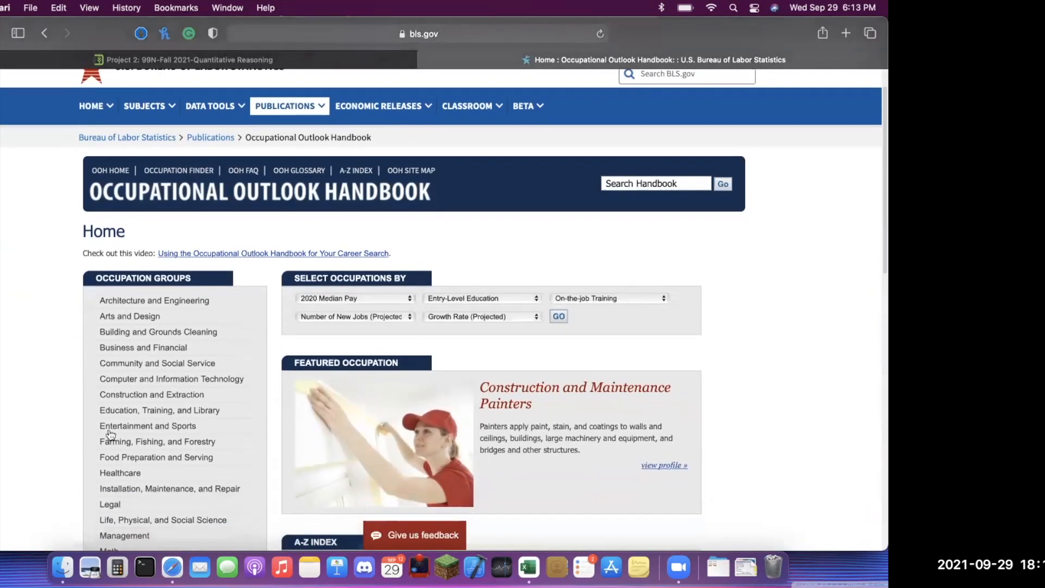
scroll(127, 351, down, 3)
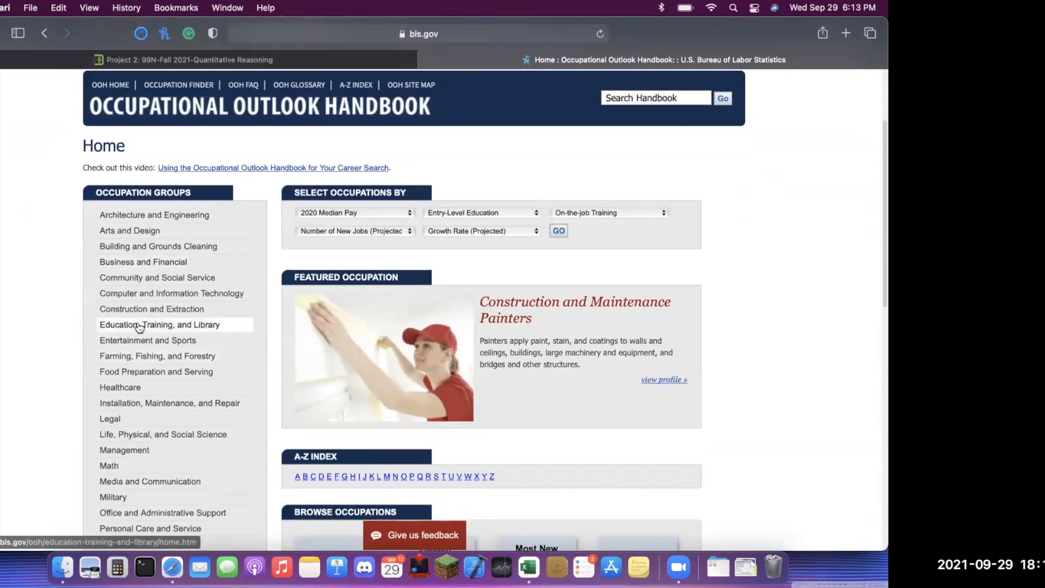
scroll(39, 430, down, 3)
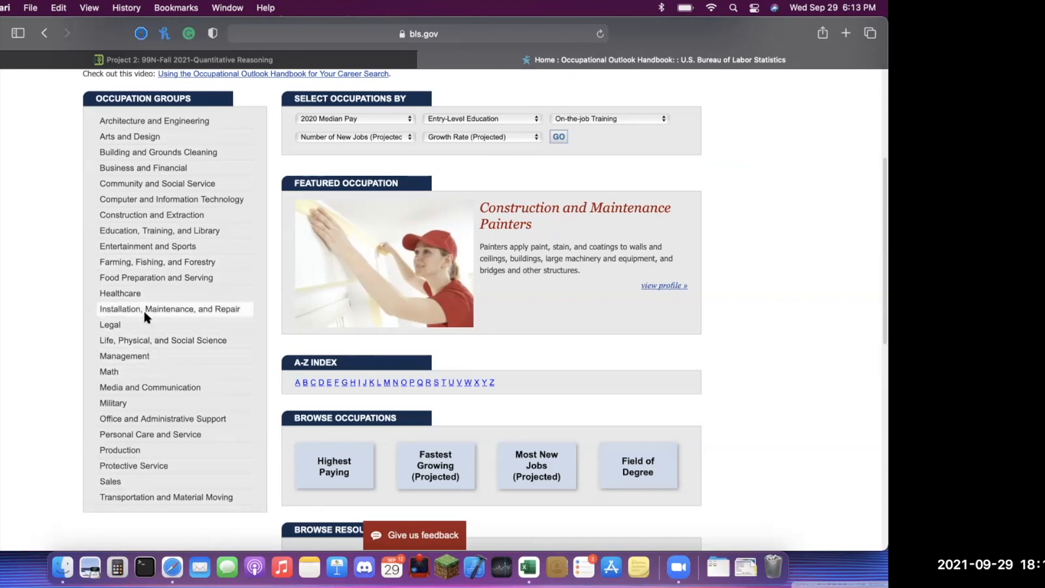
click(148, 235)
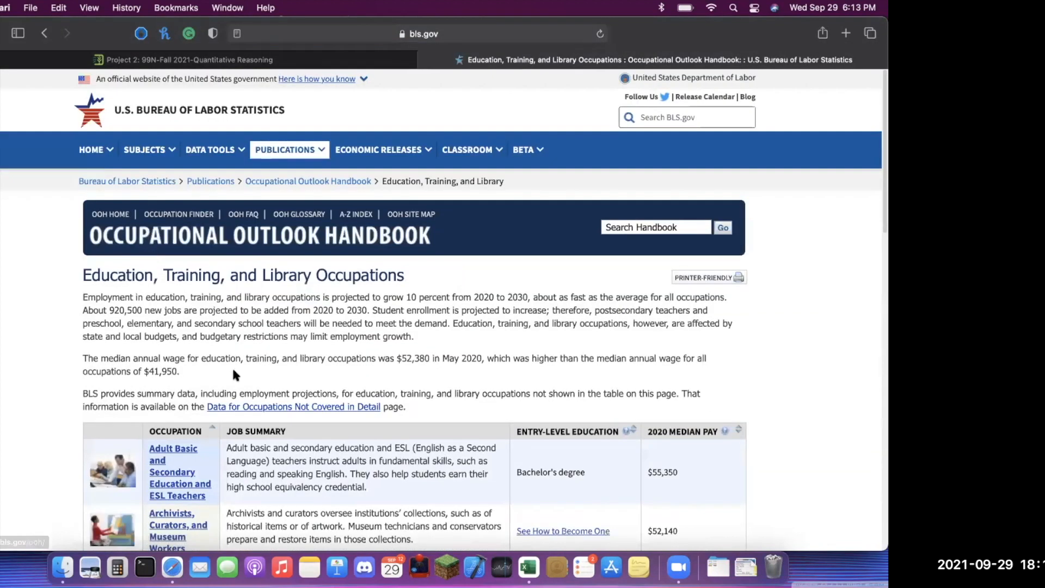
Look through the education occupations table with its median pay column, and point out the handbook and site search fields
scroll(234, 370, down, 3)
scroll(234, 370, down, 5)
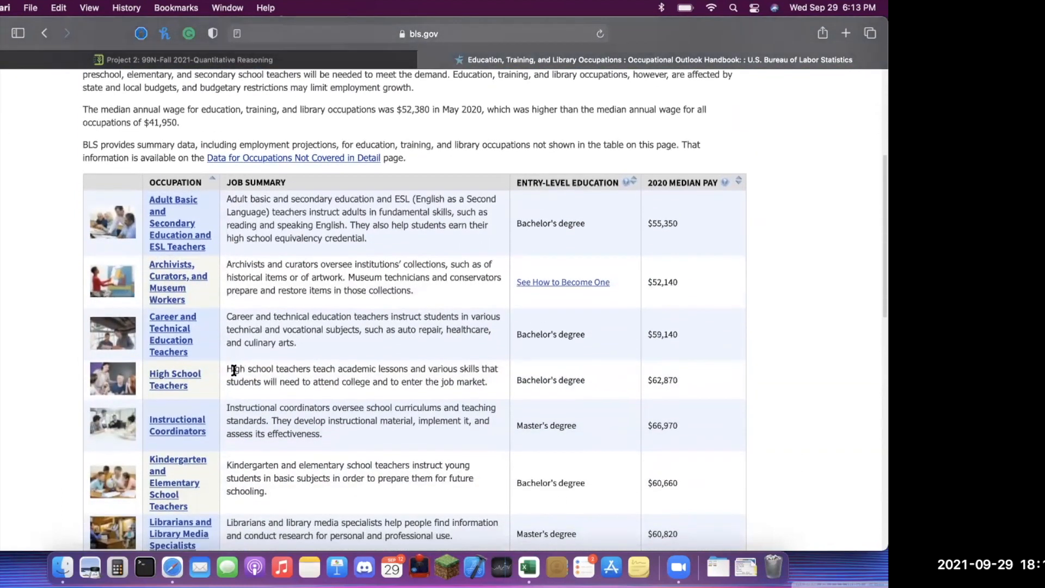
scroll(234, 374, down, 4)
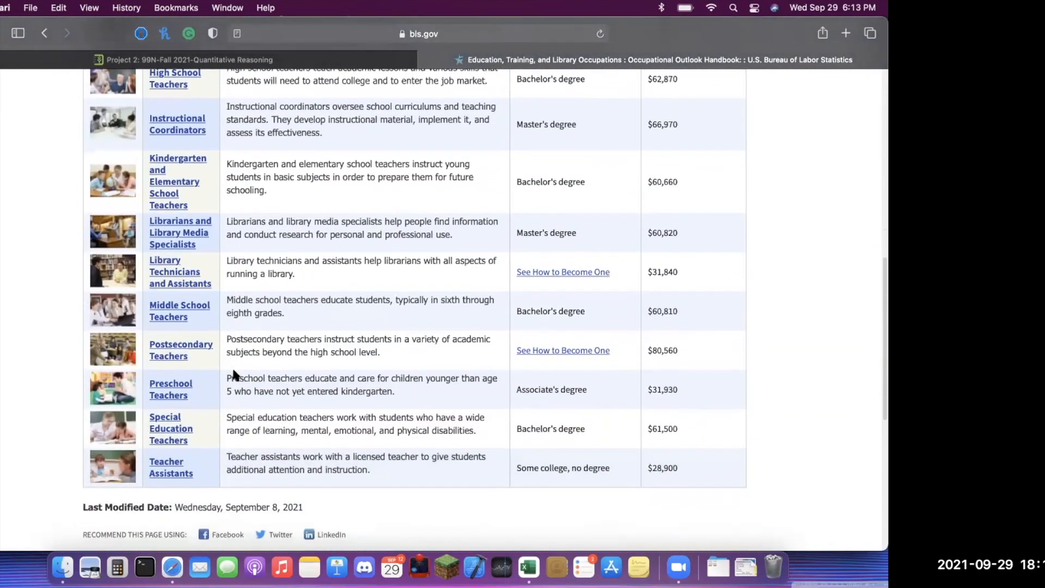
scroll(237, 402, up, 15)
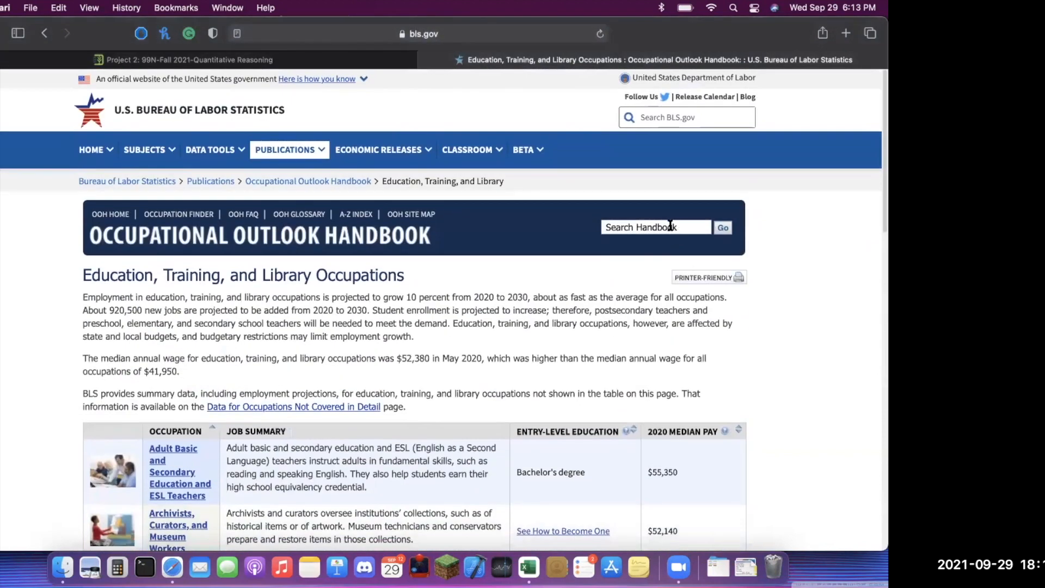
click(671, 226)
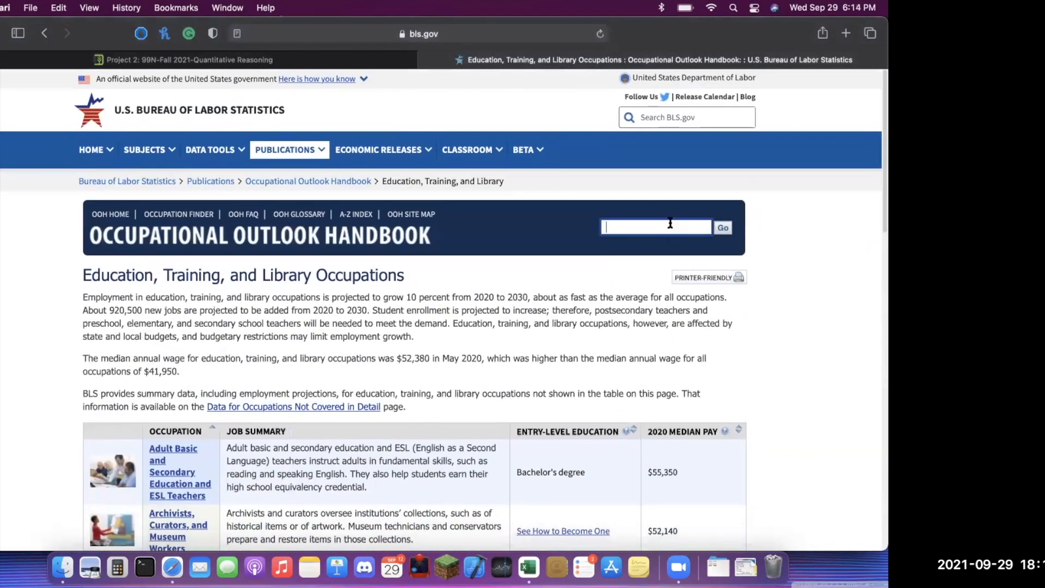
click(677, 117)
Open the Postsecondary Teachers profile from the occupations table and show its Quick Facts summary
scroll(524, 275, down, 5)
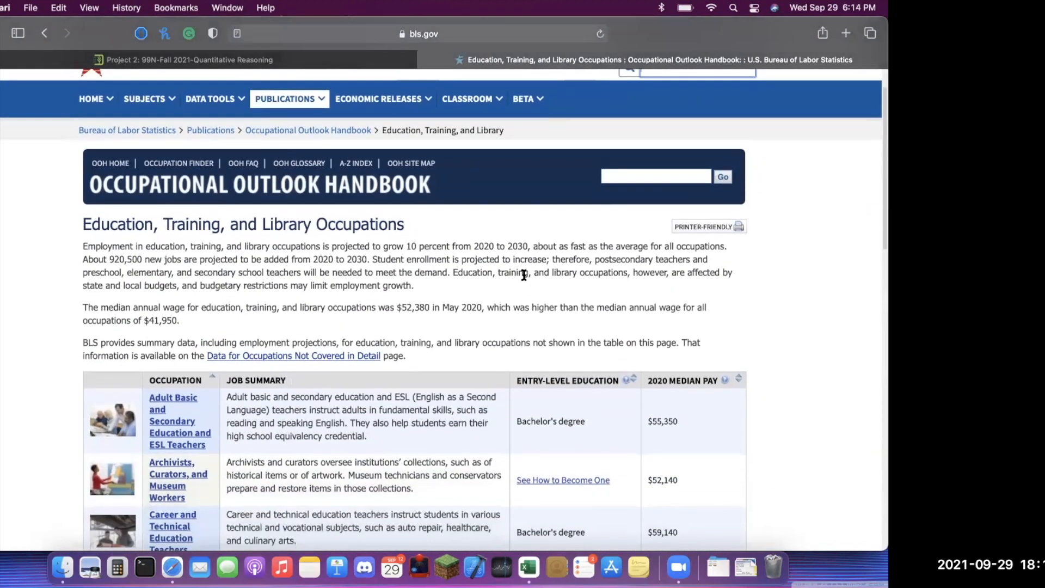
scroll(24, 347, down, 6)
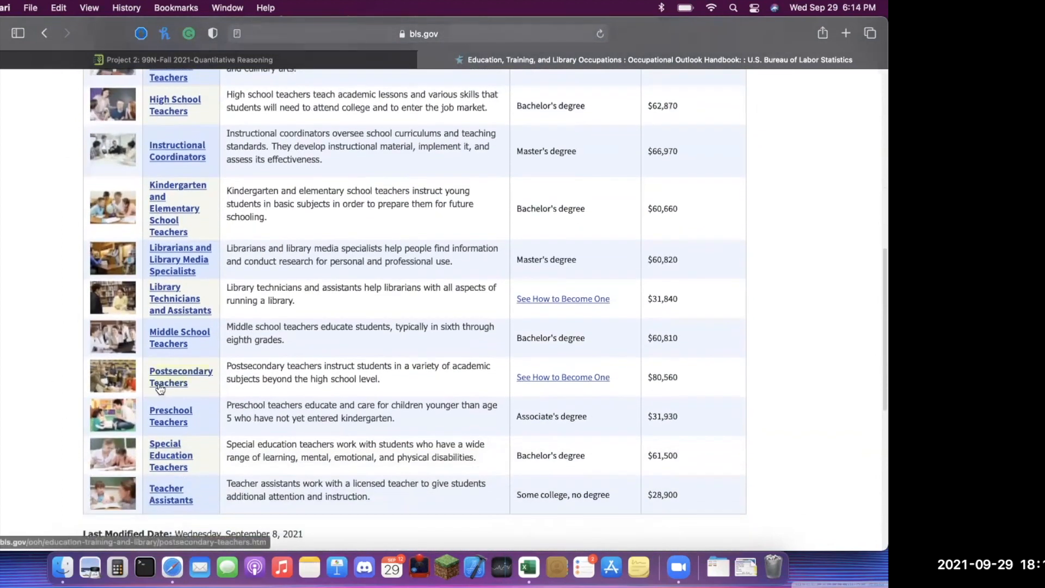
click(166, 386)
scroll(90, 426, down, 2)
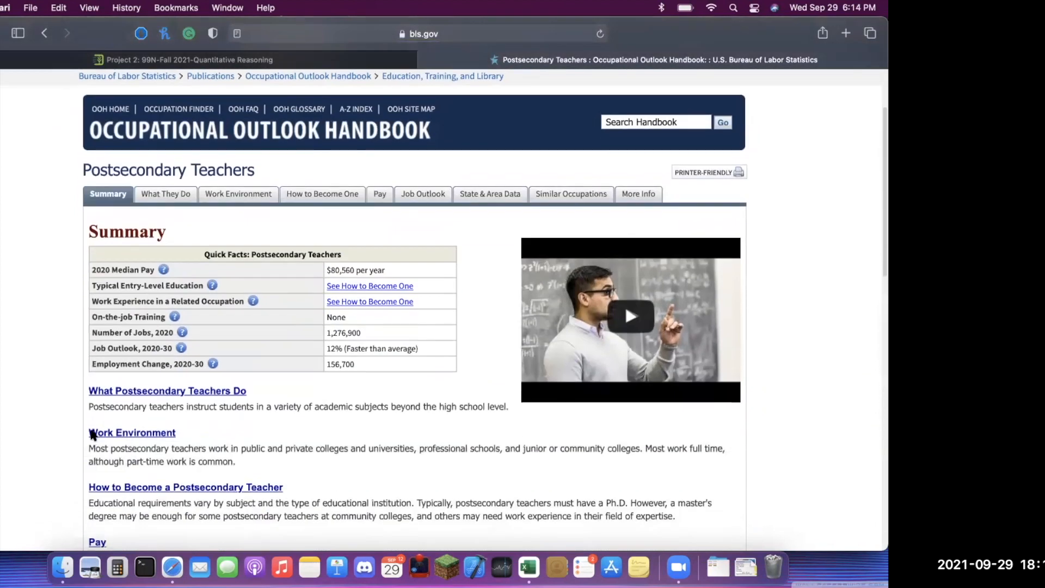
Highlight the 2020 Median Pay figure in the Postsecondary Teachers Quick Facts table
drag(386, 264, 329, 264)
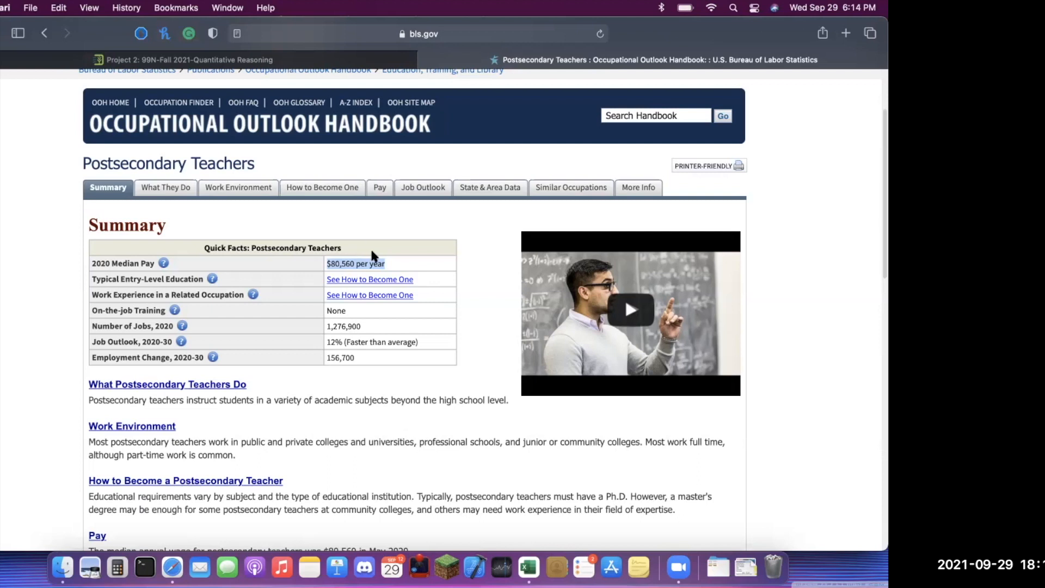
click(351, 263)
drag(352, 263, 327, 263)
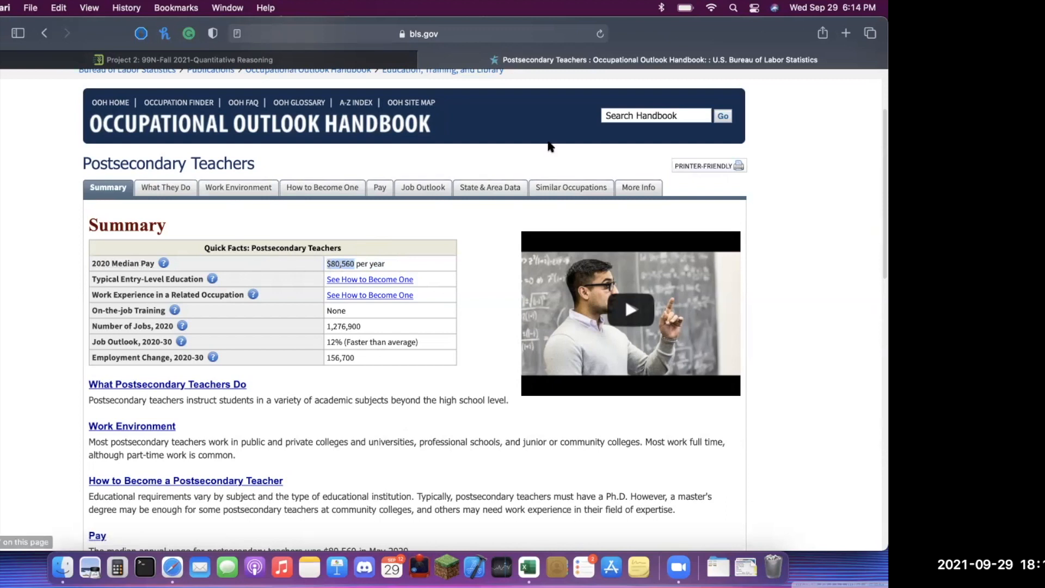
Enter "nurse" in the BLS.gov site search field without running the search
scroll(541, 112, up, 3)
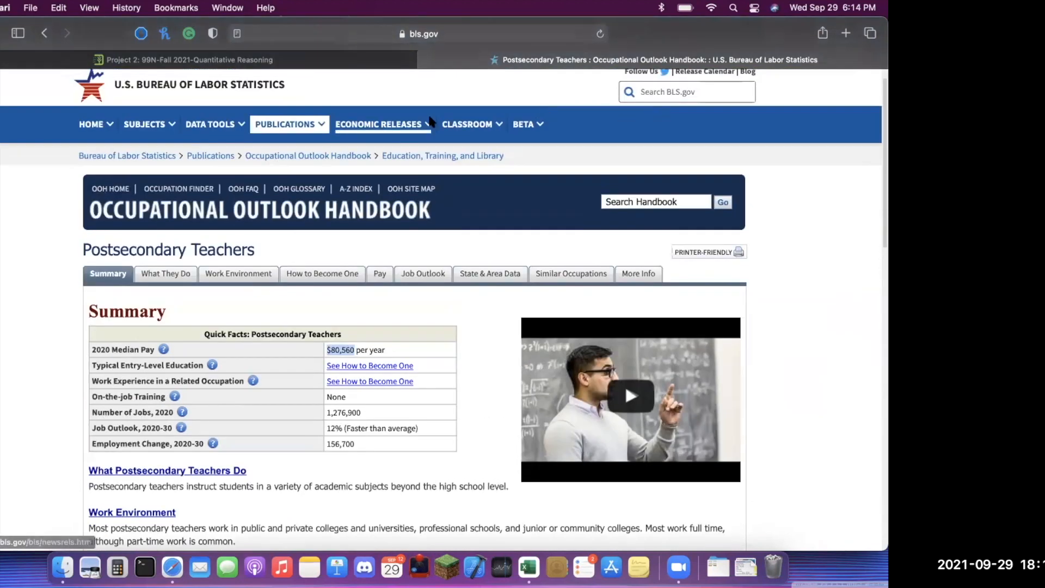
click(705, 90)
text(nurse)
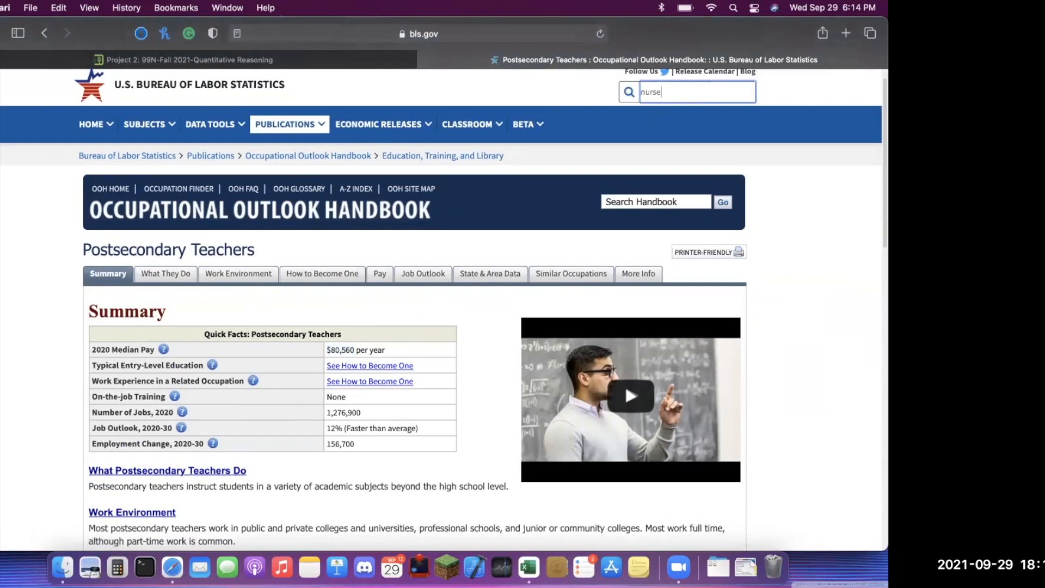
click(18, 254)
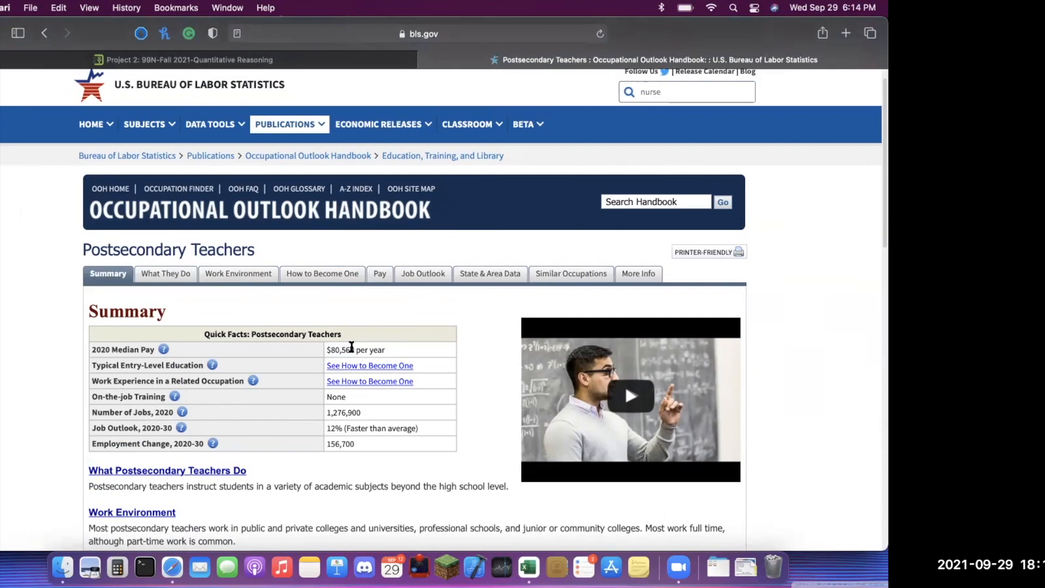
Copy the $80,560 median pay from the Postsecondary Teachers Quick Facts table
drag(354, 349, 327, 351)
right_click(335, 344)
click(355, 390)
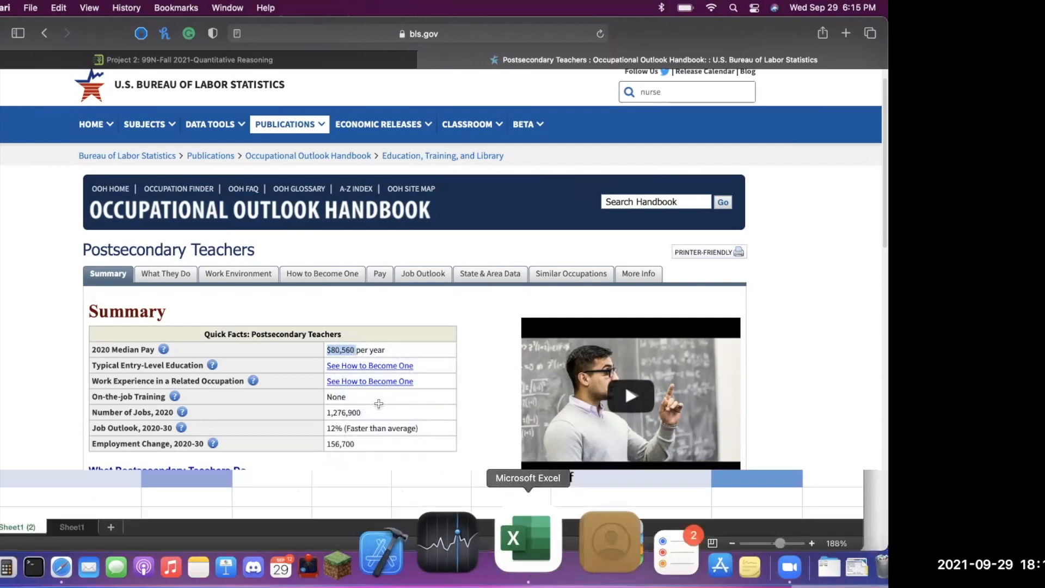
Switch to the Project 2 (Speed Run) workbook in Microsoft Excel
click(529, 569)
key(ctrl+Up)
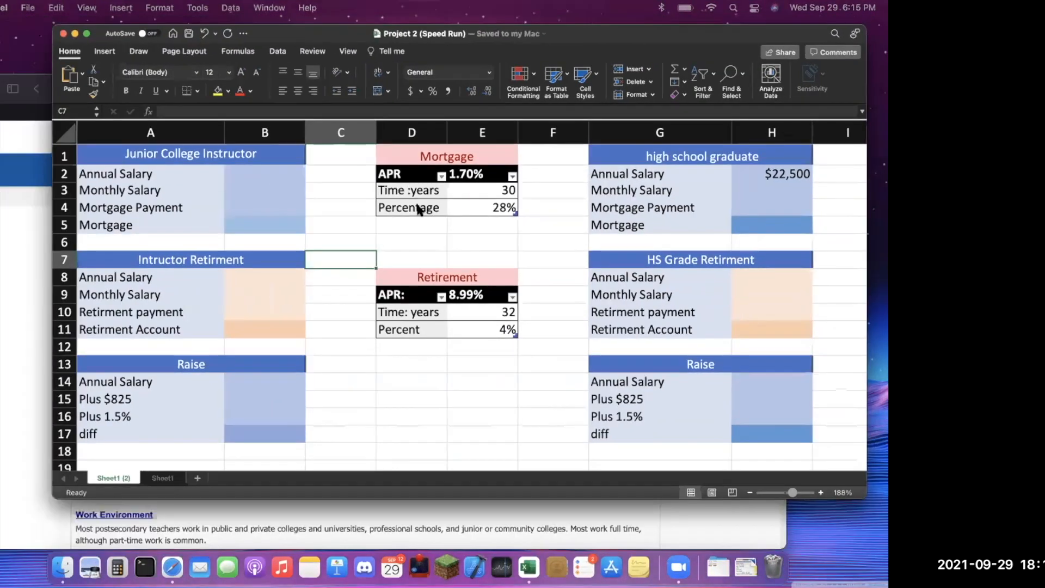
click(315, 270)
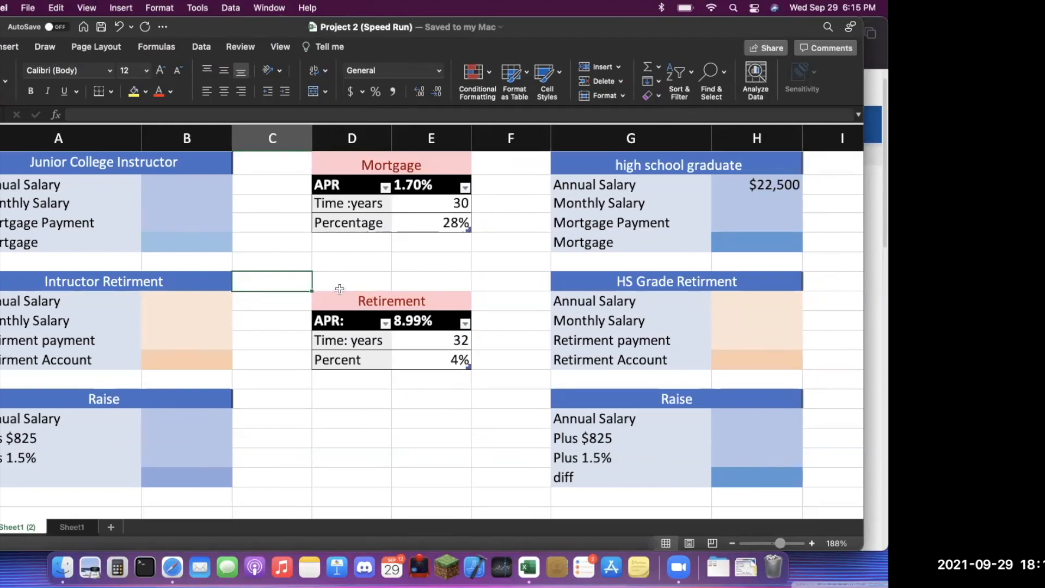
Try pasting the copied $80,560 into the Junior College Instructor's Annual Salary cell B2, and undo the paste
click(176, 185)
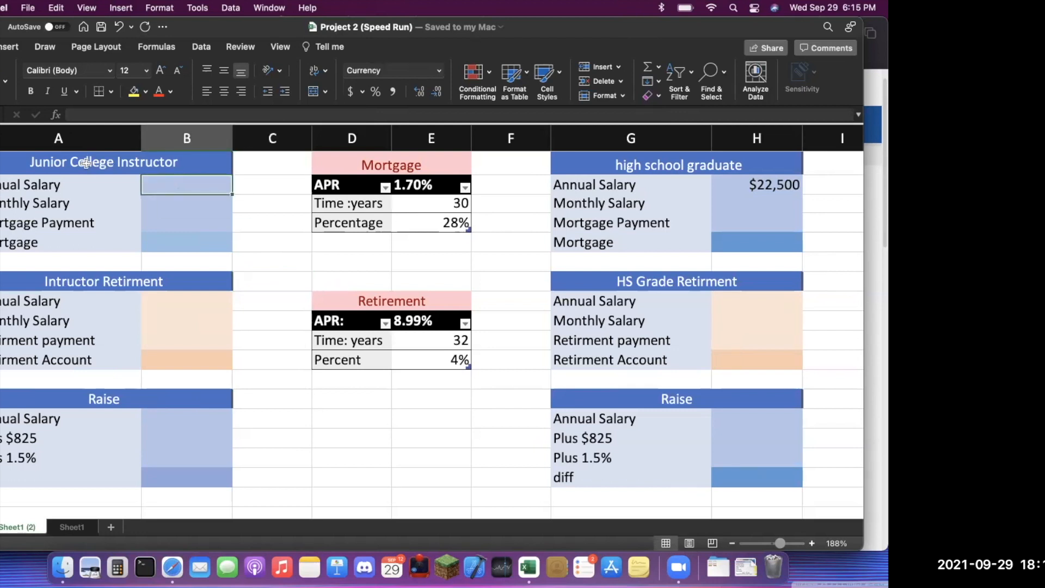
key(super+v)
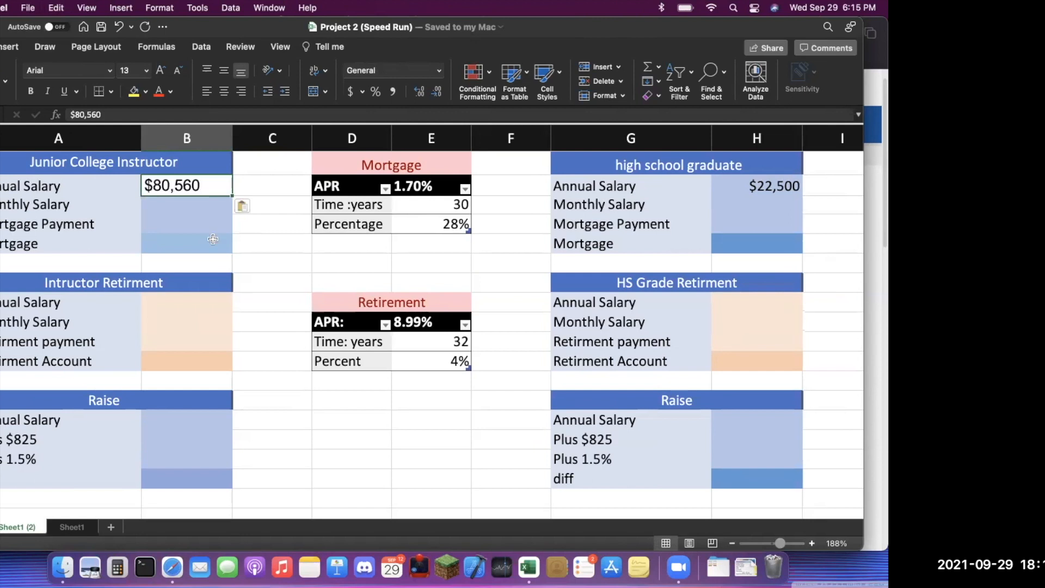
key(super+z)
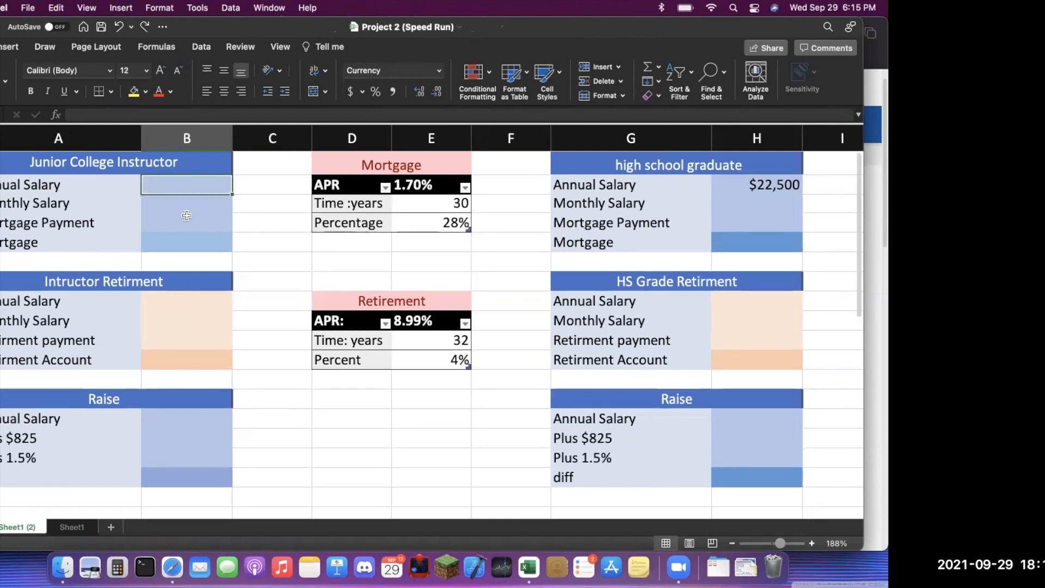
Enter =$80,560 in the Junior College Instructor's Annual Salary cell B2 and accept the suggested correction to =80560
text(=)
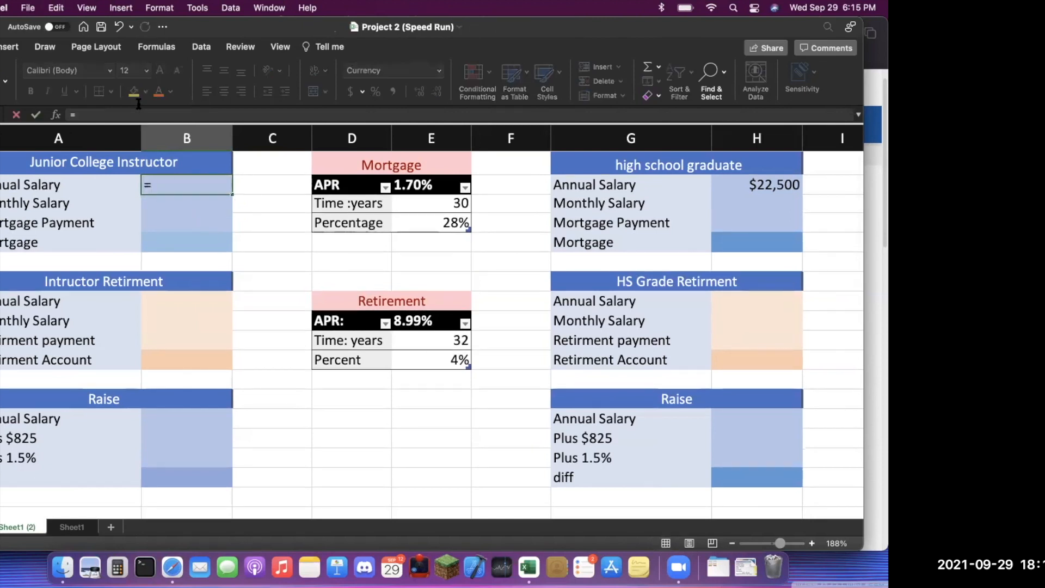
text($80,560)
click(202, 218)
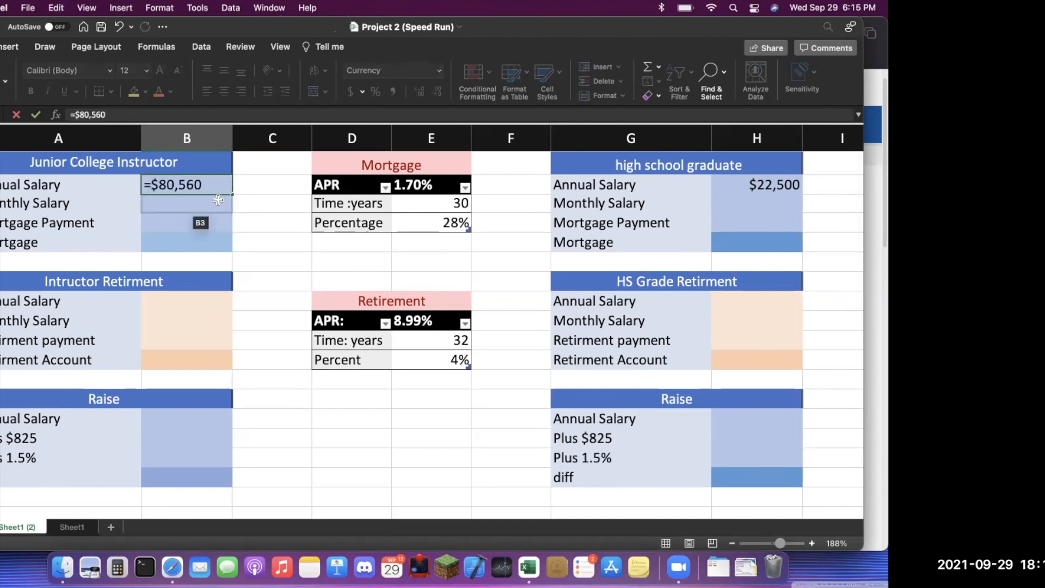
key(super+z)
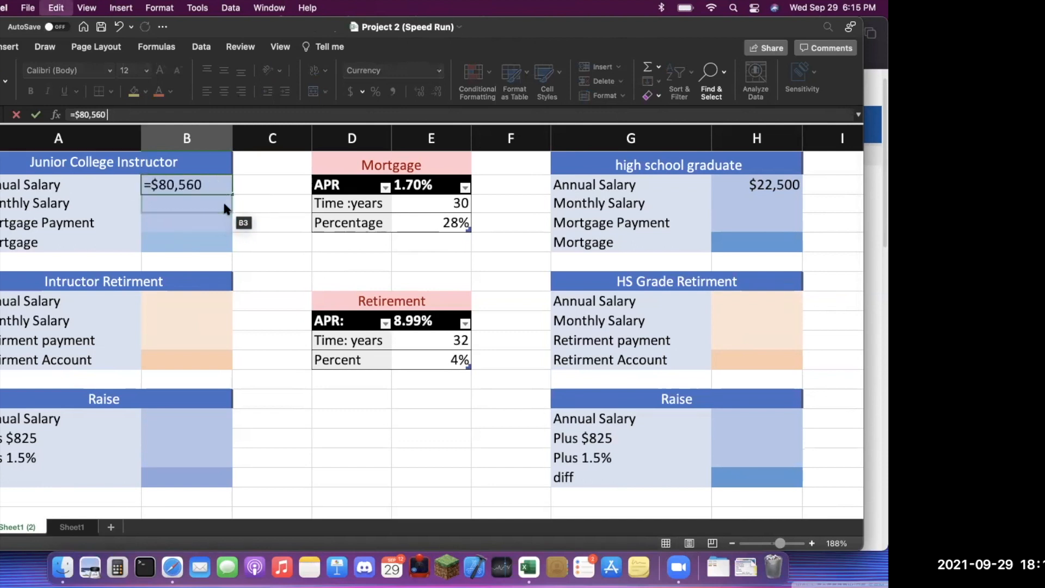
key(Return)
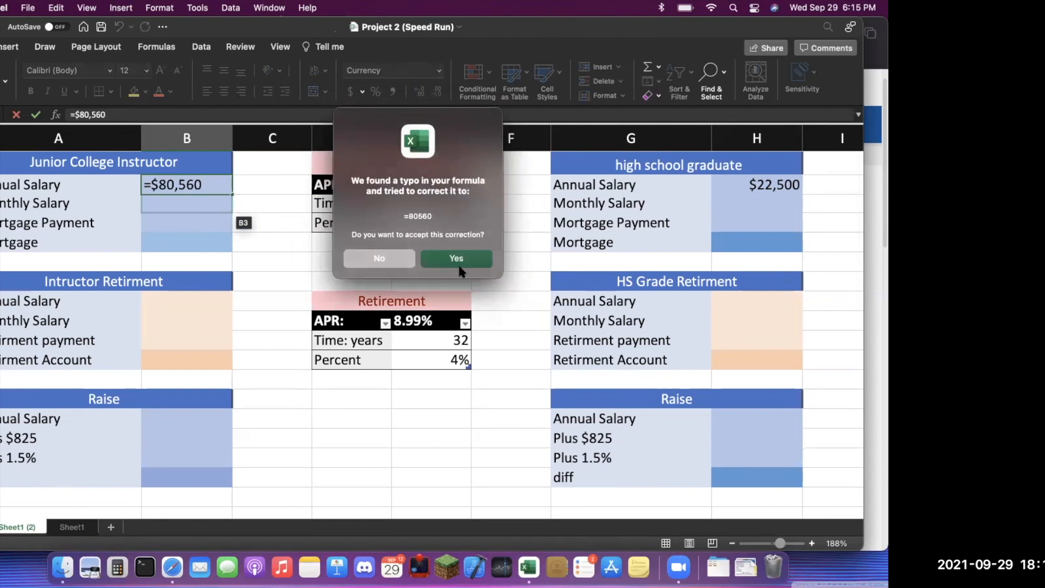
click(459, 267)
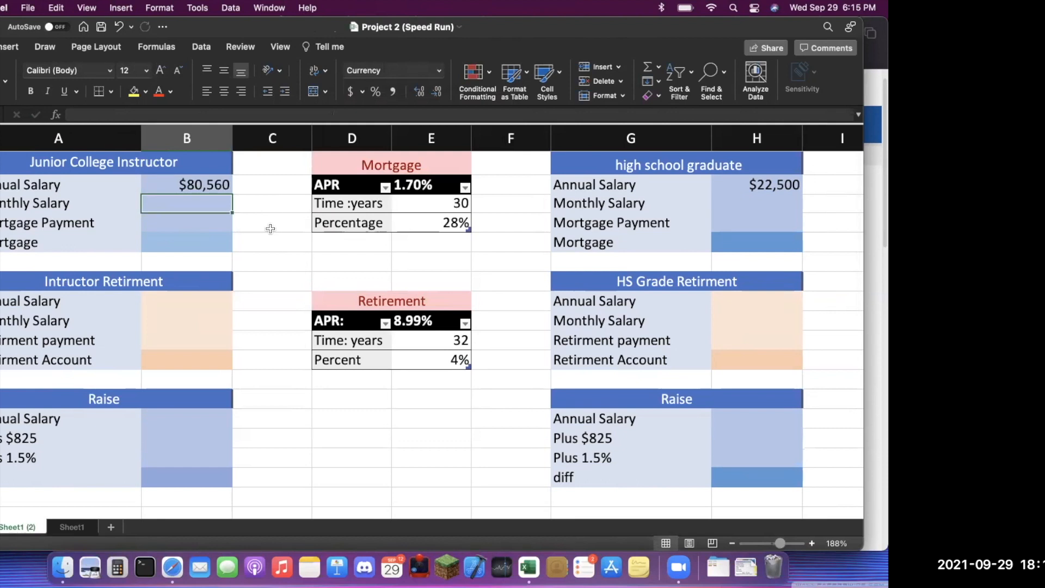
text(=)
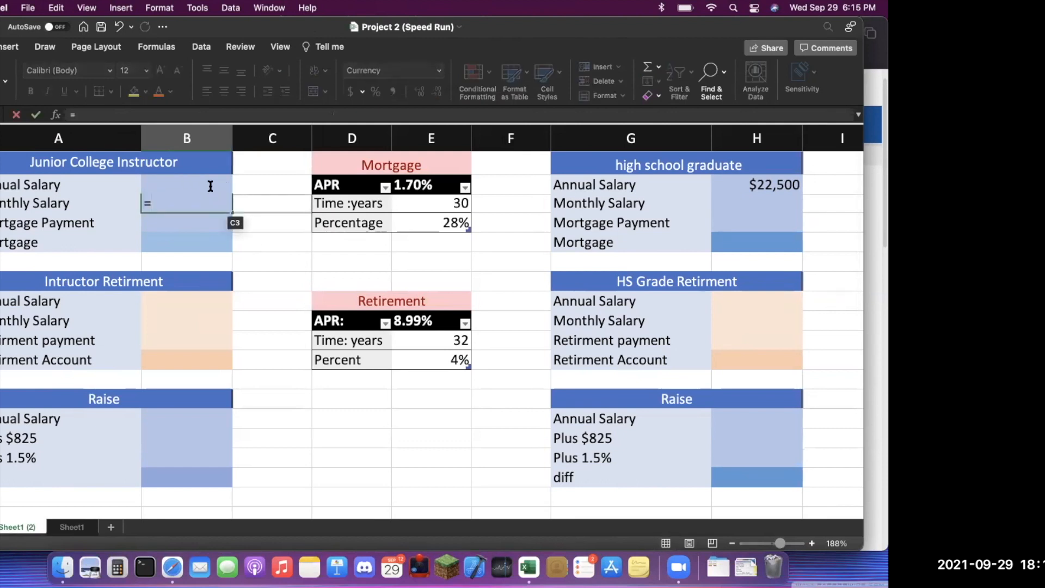
key(Escape)
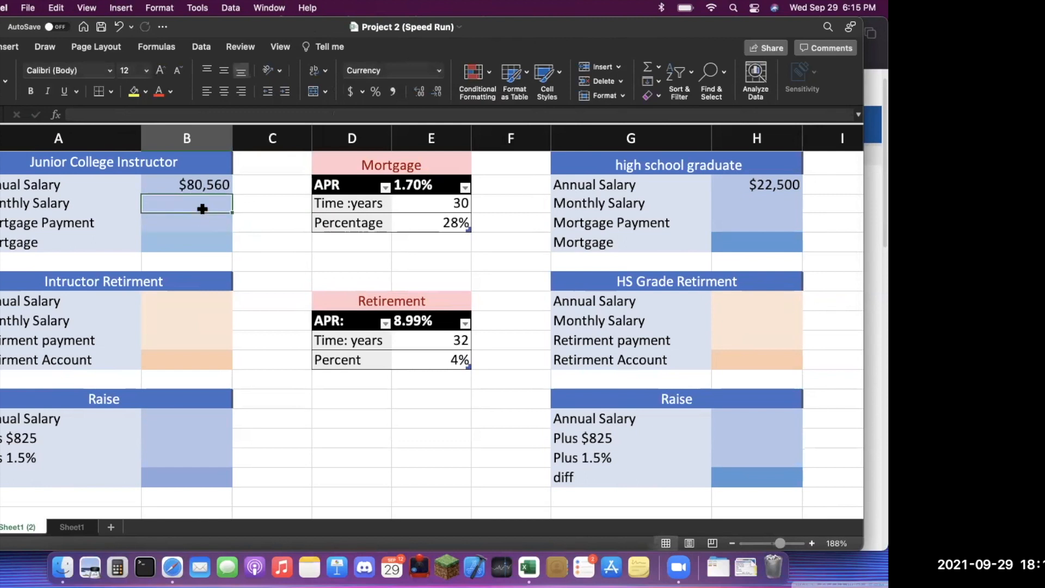
double_click(202, 208)
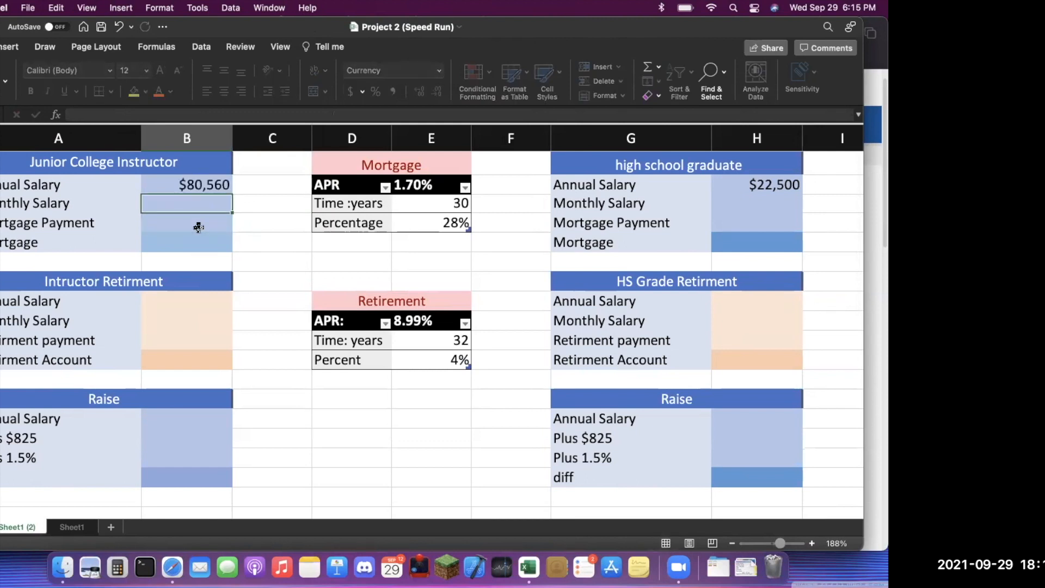
Review the number format of the instructor's Annual Salary cell B2, keeping Currency with the $ symbol and zero decimal places
click(199, 184)
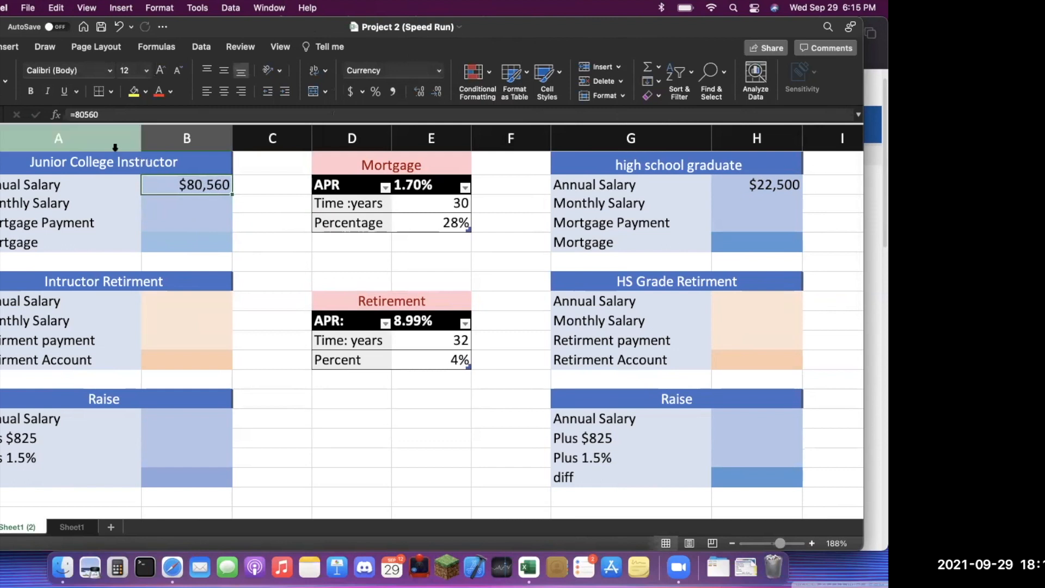
right_click(196, 183)
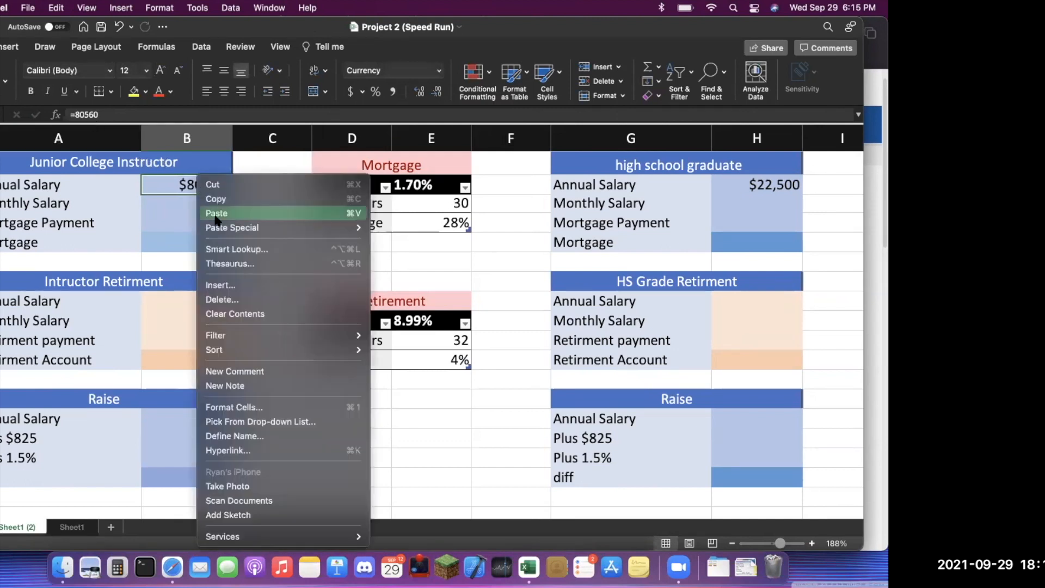
click(234, 407)
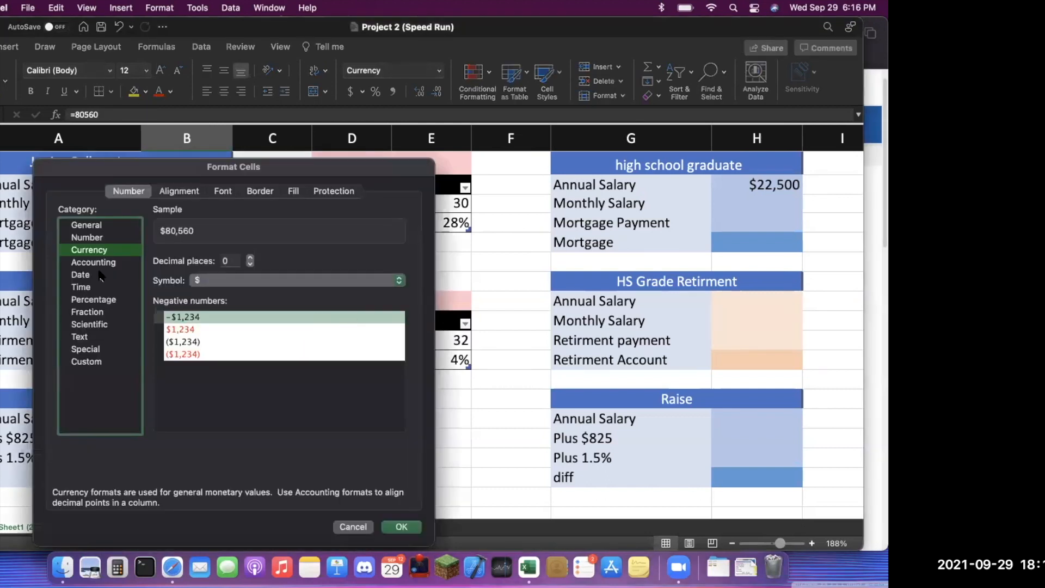
click(397, 527)
Calculate the instructor's Monthly Salary in B3 with the formula =B2/12 and check the formulas in B2 and B3
click(171, 202)
text(=)
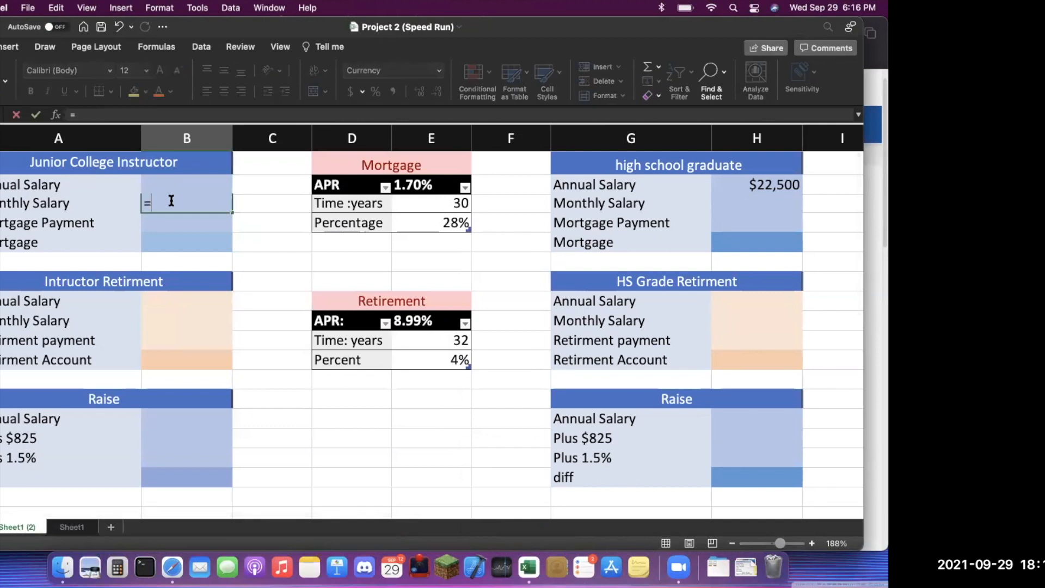
text(b)
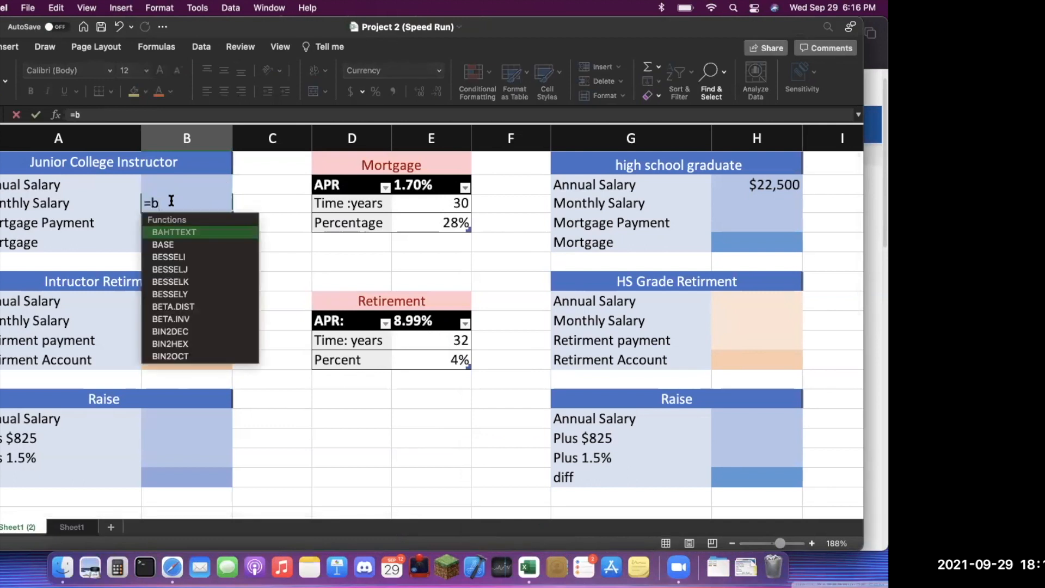
text(2/12)
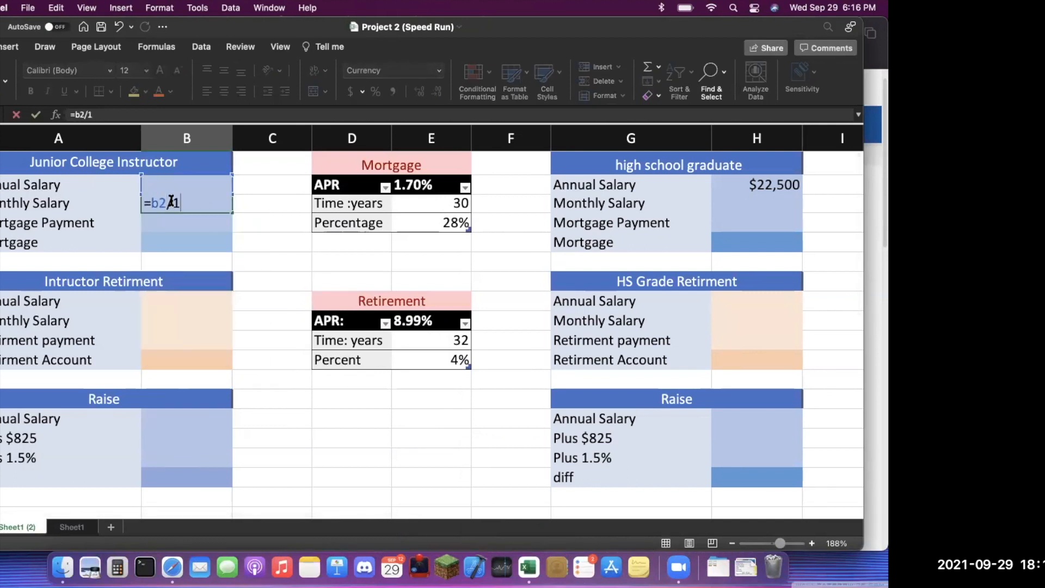
key(Return)
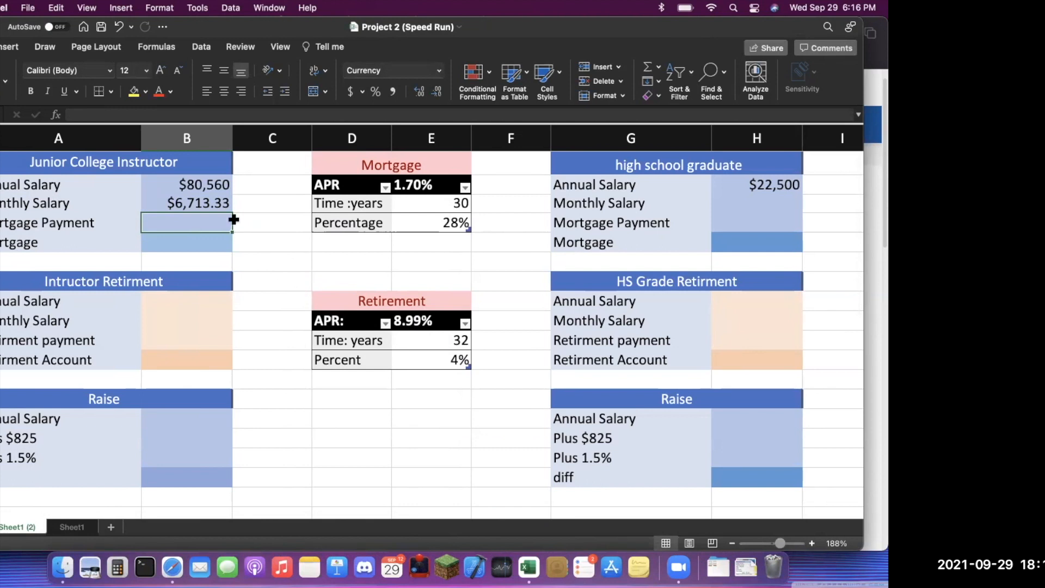
click(209, 187)
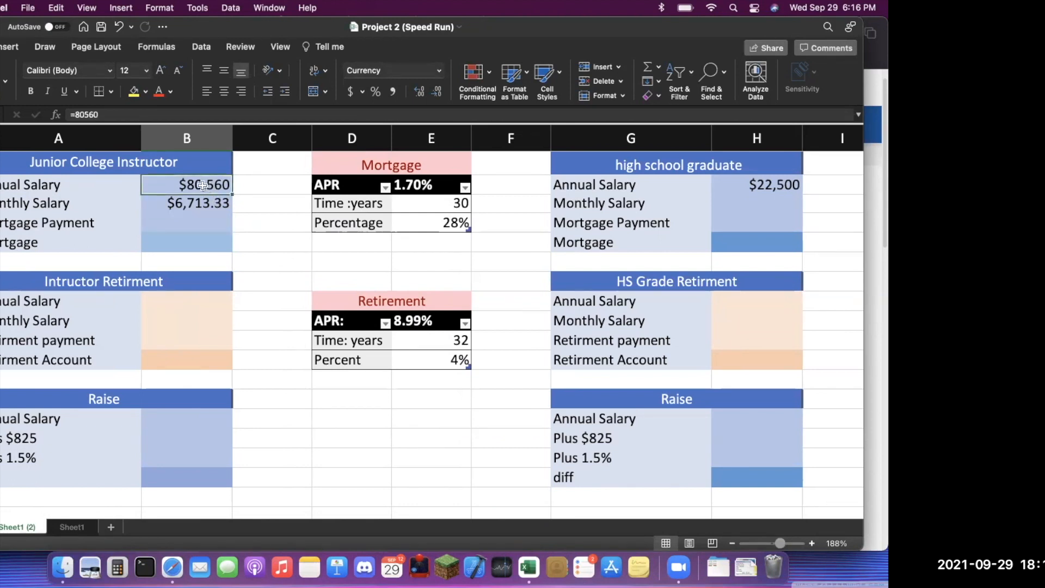
click(212, 209)
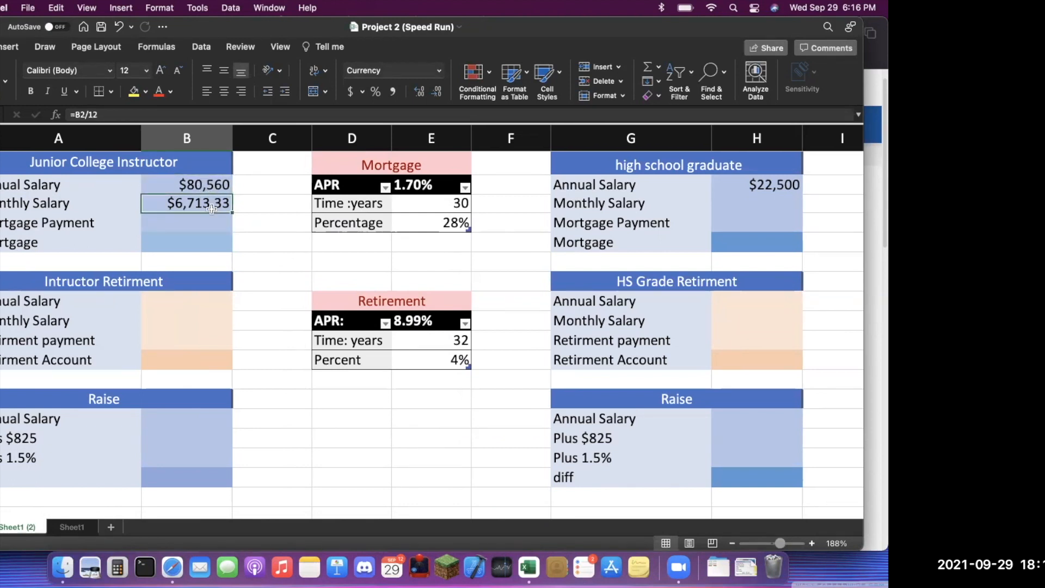
Calculate the high school graduate's Monthly Salary in H3 with the formula =H2/12
click(784, 186)
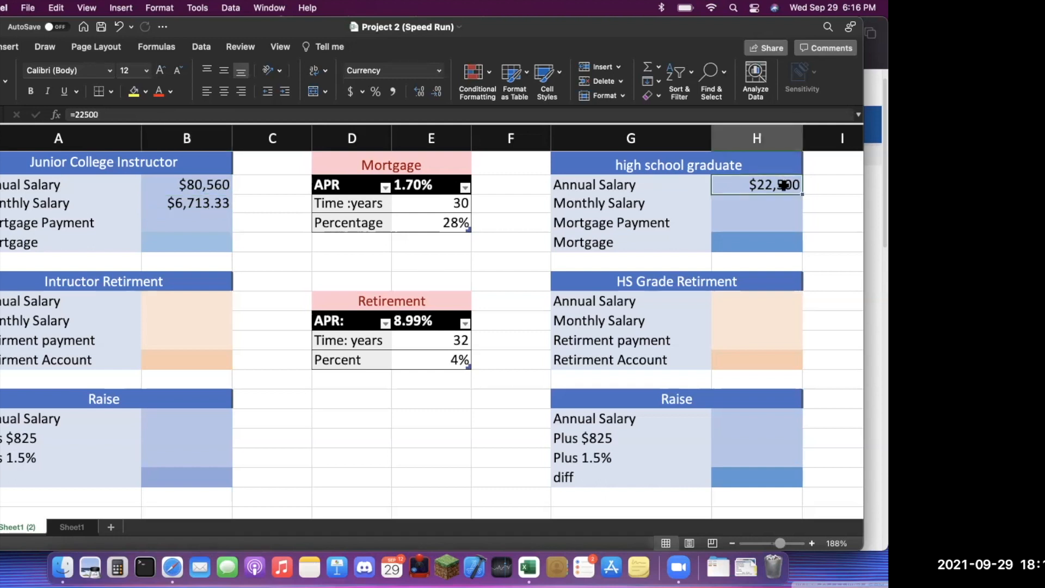
click(769, 200)
text(=)
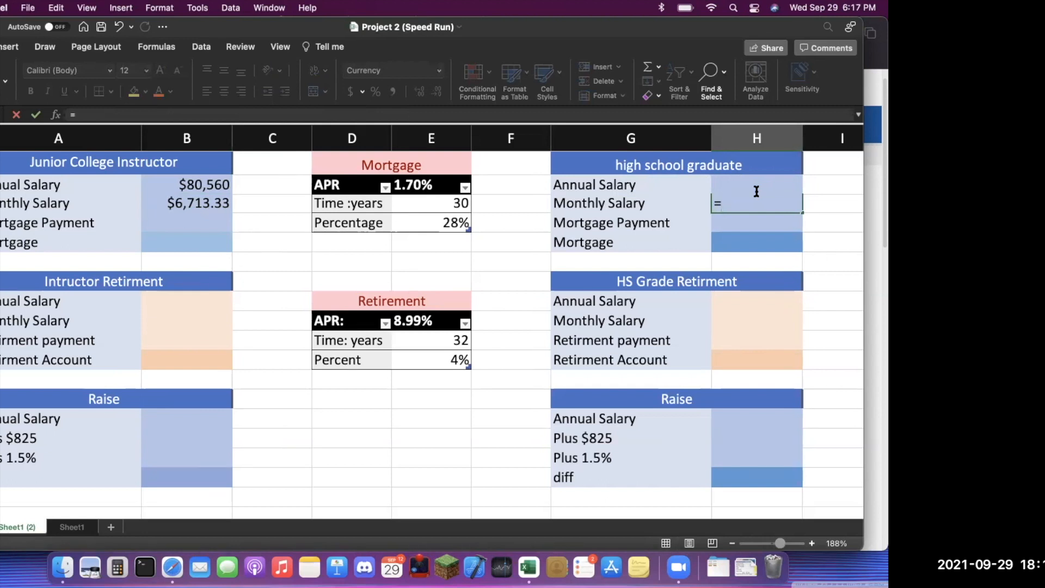
text(h2/12)
key(Return)
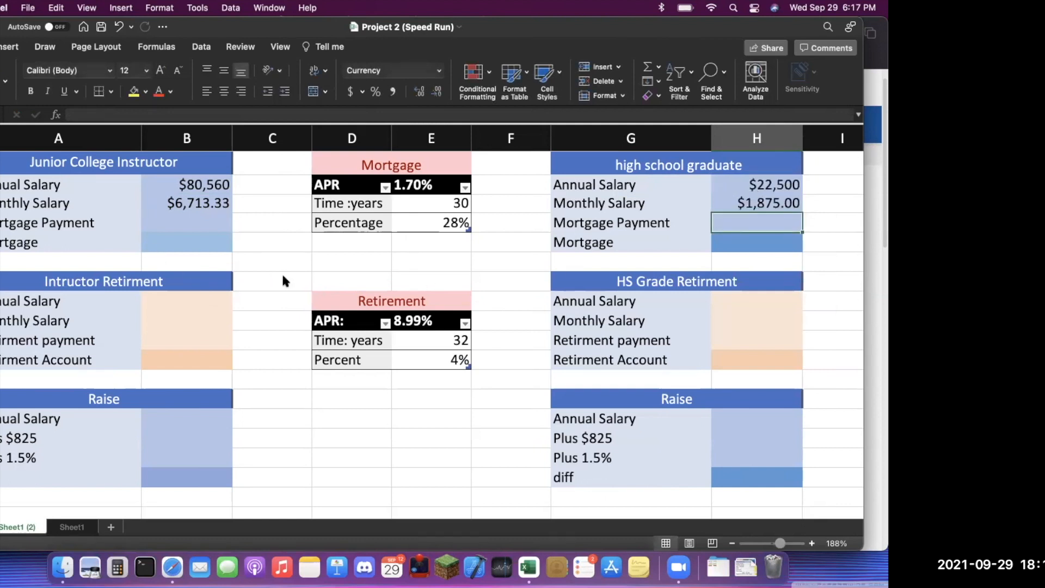
Switch to the Project 2 assignment page in Safari and highlight question 2's sentence about spending 28% of monthly gross income on the mortgage
key(ctrl+Up)
click(210, 234)
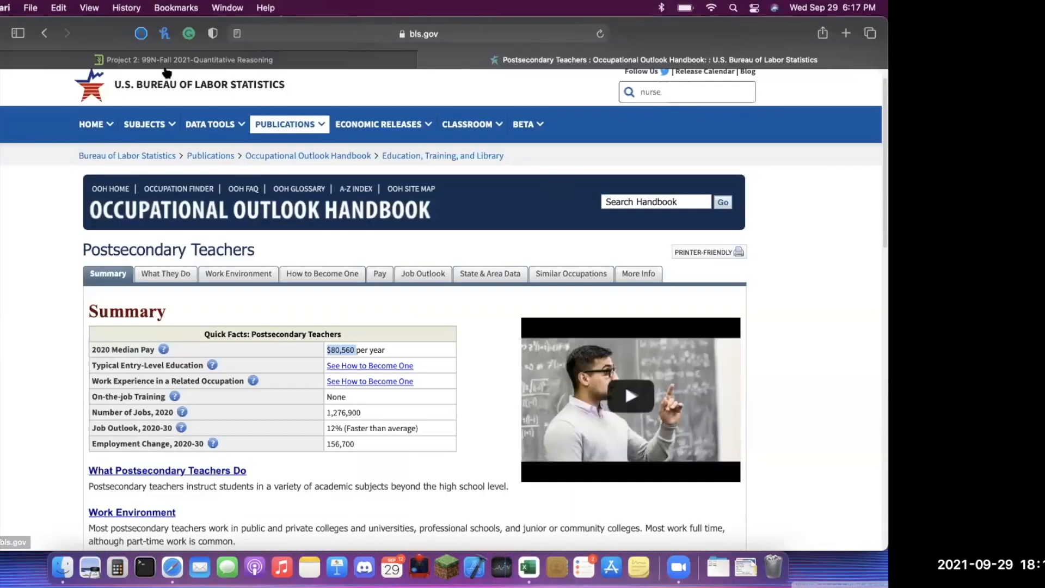
click(166, 60)
scroll(230, 247, up, 1)
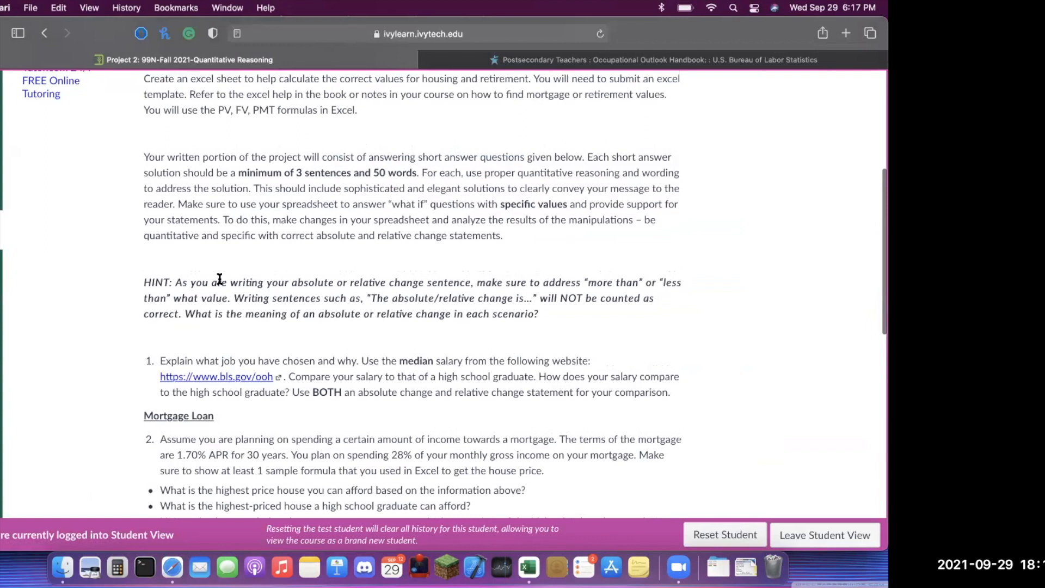
scroll(219, 279, down, 5)
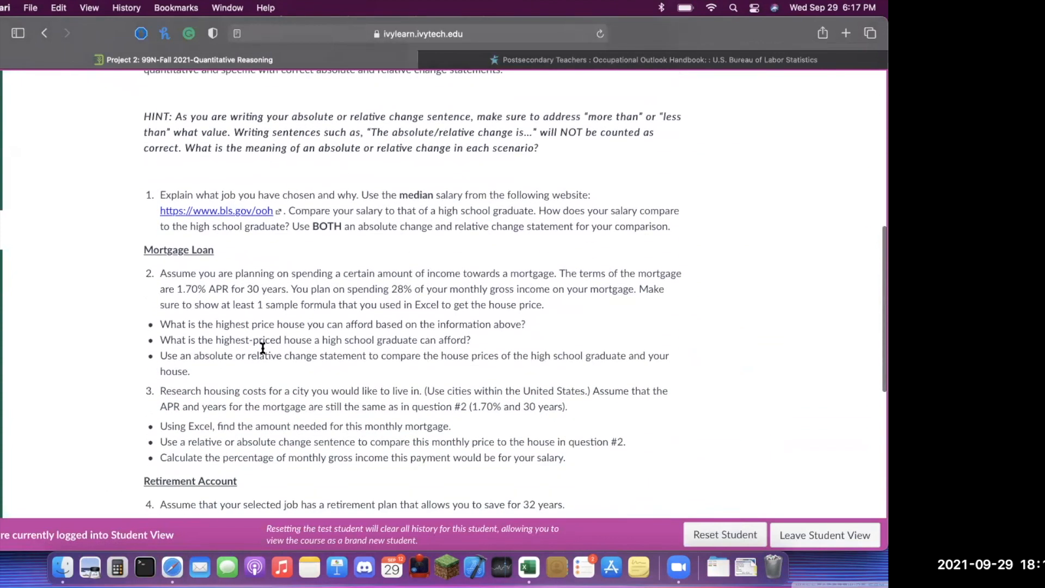
drag(292, 289, 617, 289)
drag(631, 290, 636, 291)
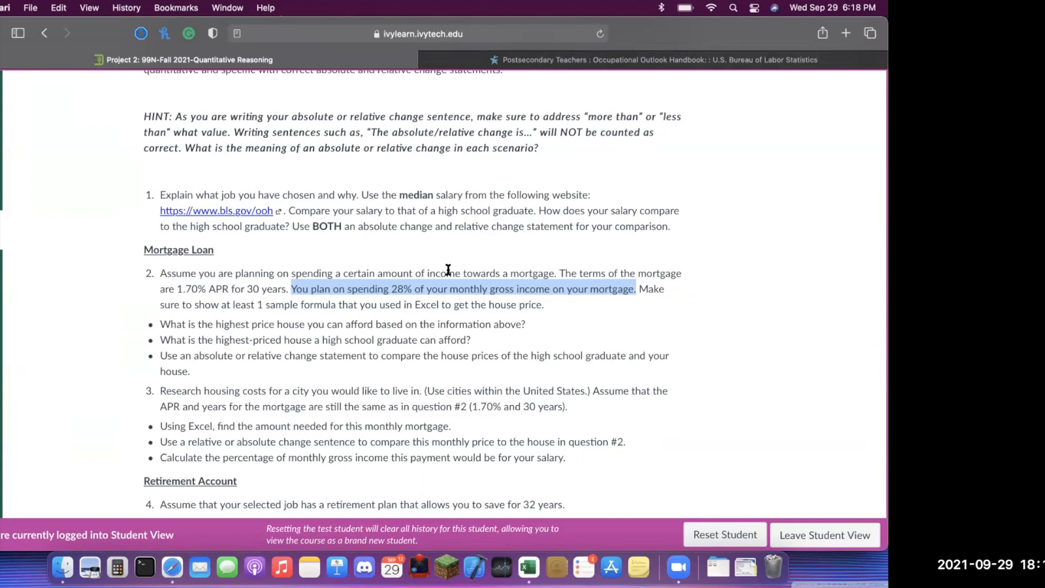
Switch back to Microsoft Excel and calculate the instructor's Mortgage Payment in B4 as the mortgage percentage in E4 times B3, using =Table14[@[1.70%]]*B3
key(super+Tab)
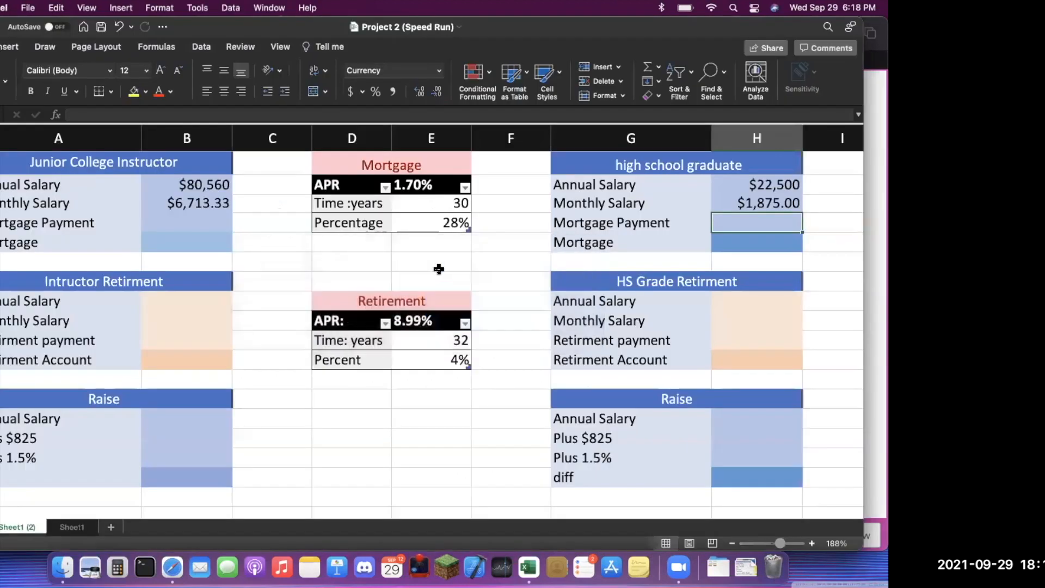
click(186, 221)
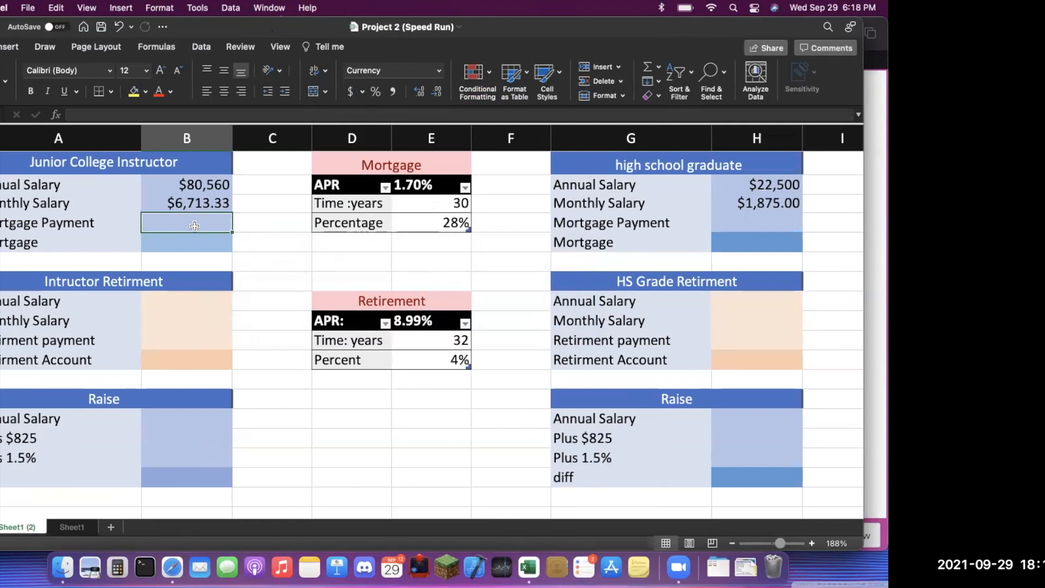
text(=)
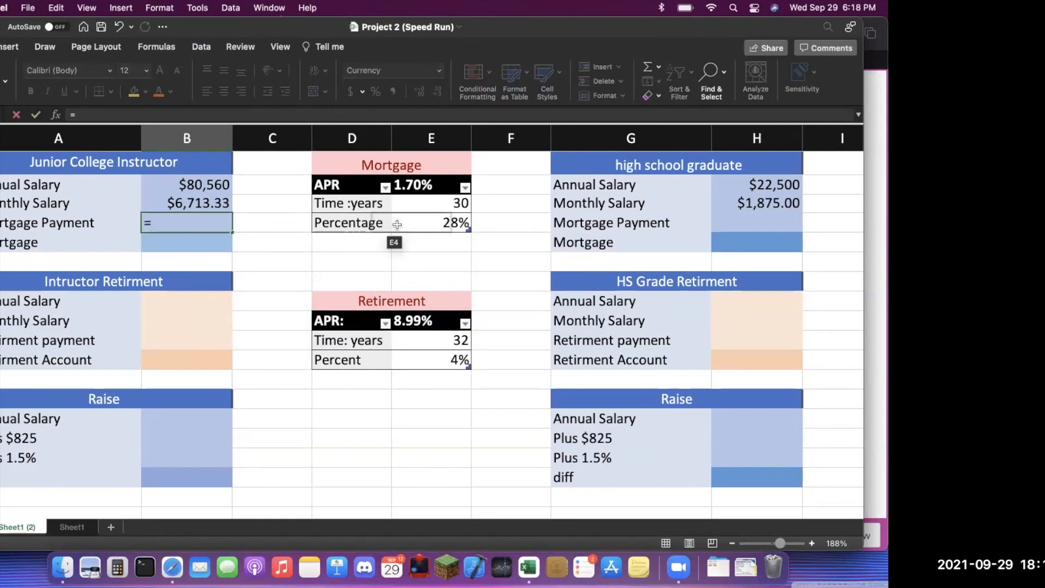
click(425, 226)
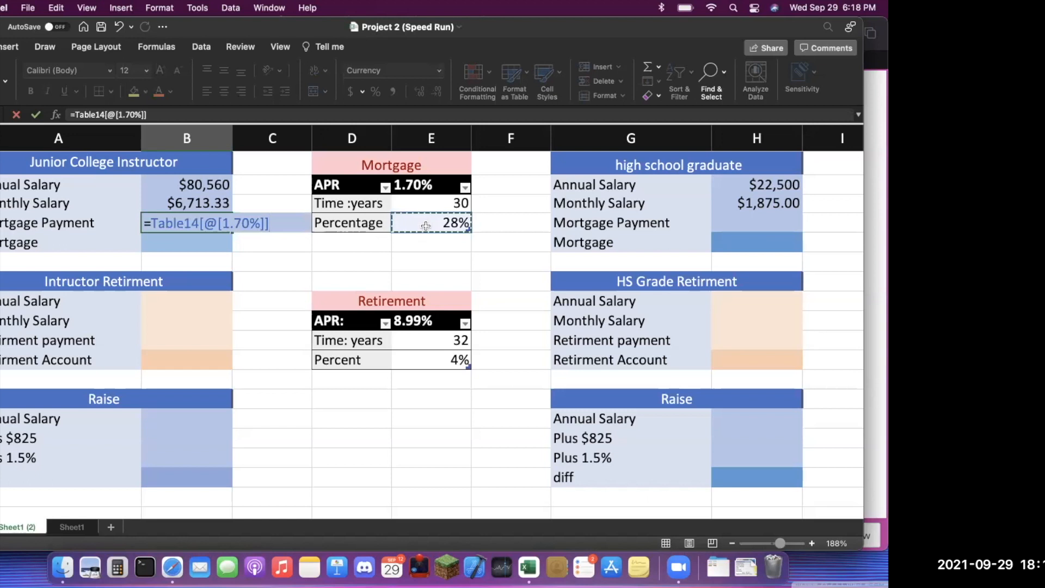
text(*)
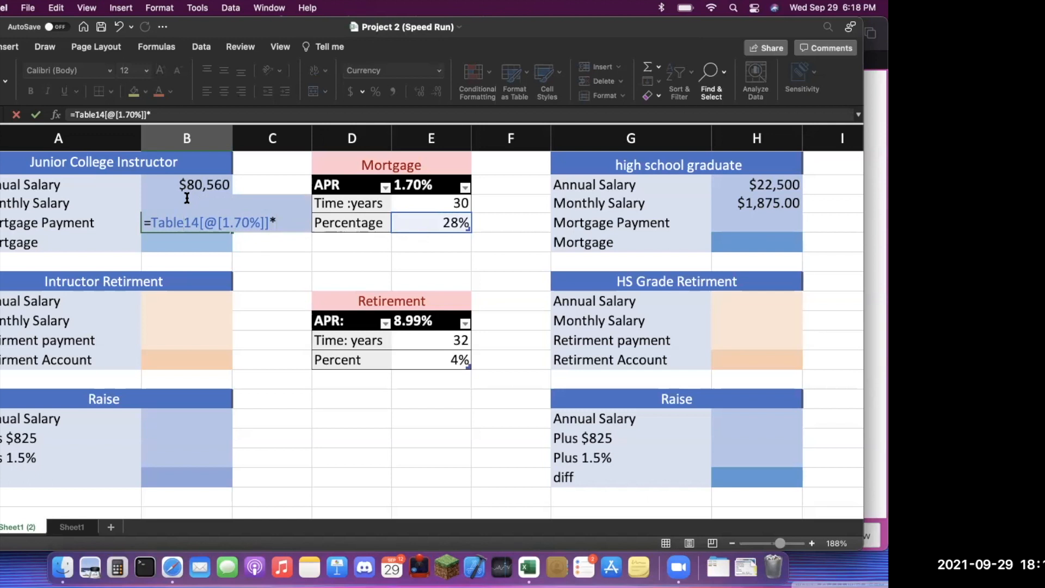
text(b)
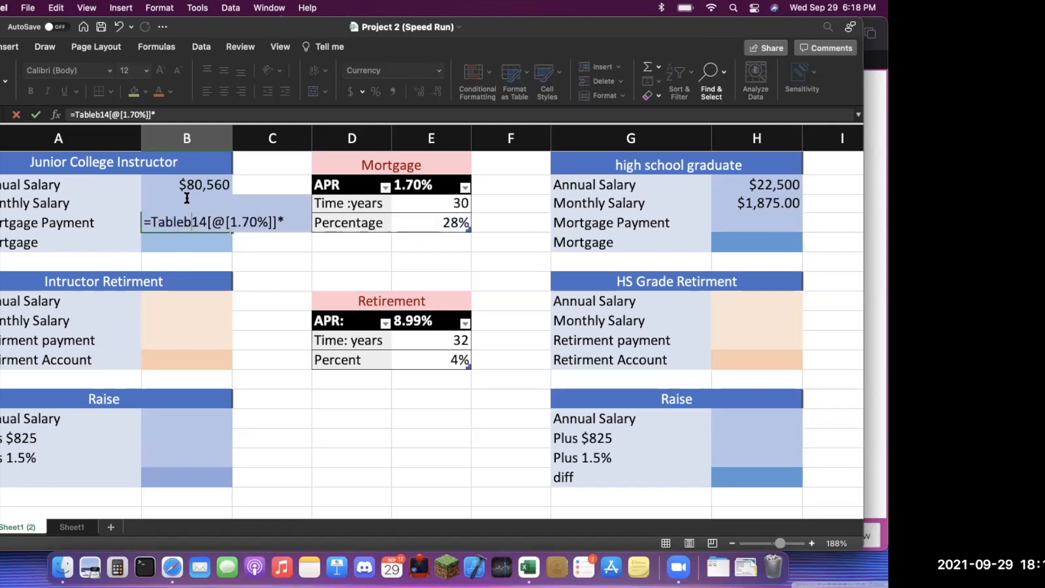
key(BackSpace)
key(Right)
key(Right)
key(Right)
key(Right)
key(Right)
key(Right)
key(Right)
key(Right)
key(Right)
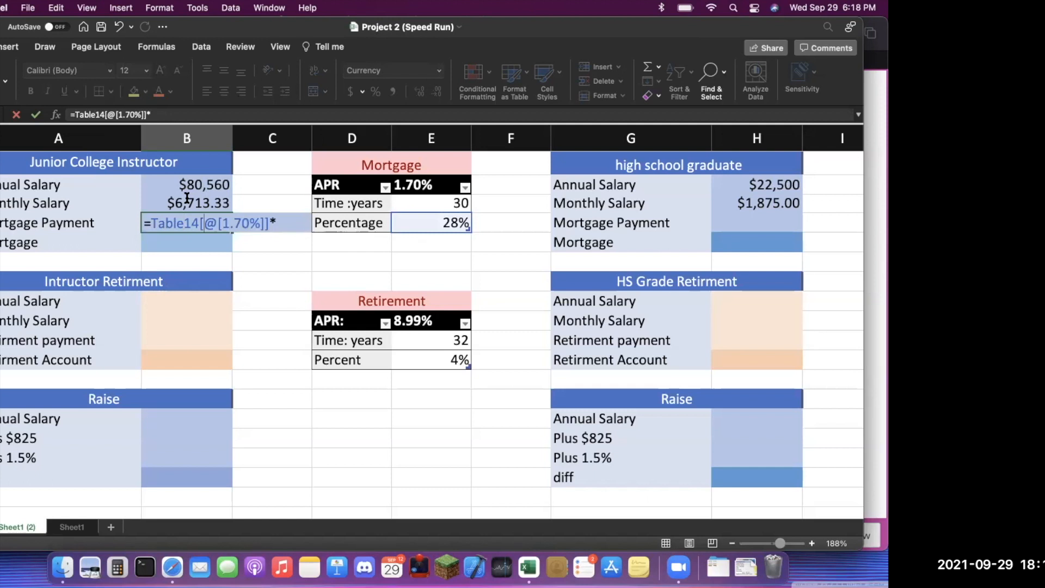
key(Right)
key(Right)
key(Right)
key(Right)
text(B3)
key(Return)
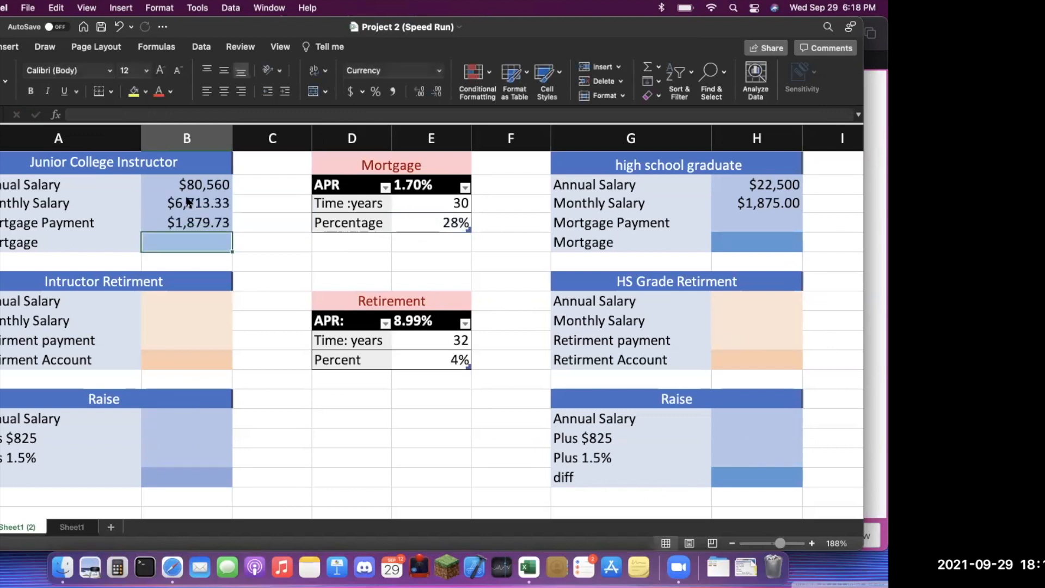
click(189, 218)
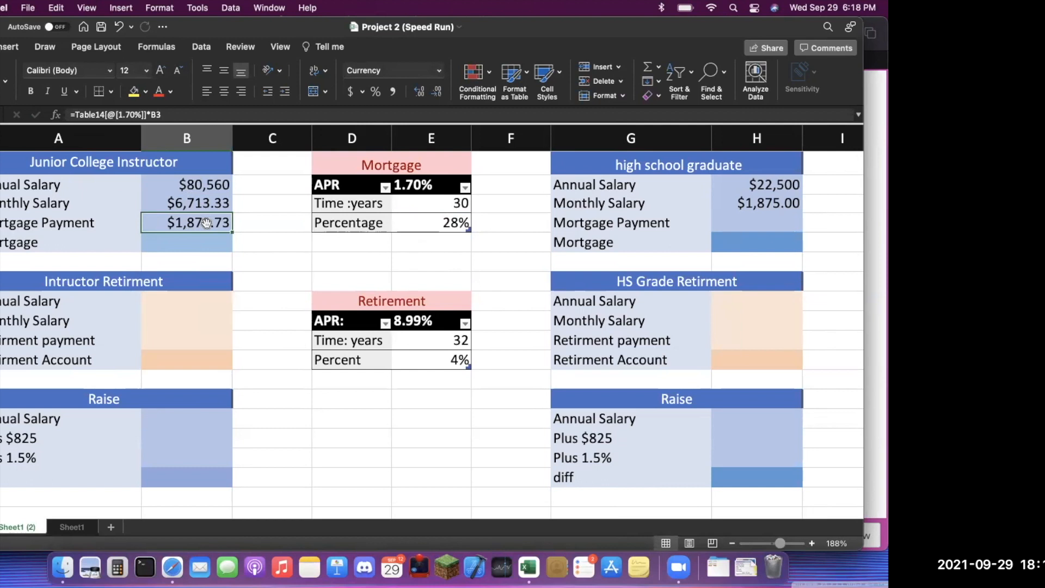
Calculate the instructor's affordable Mortgage in B5 with =PV(Table14[[#Headers],[1.70%]]/12,12*E3,-B4), and check the formula and its mortgage inputs
click(196, 248)
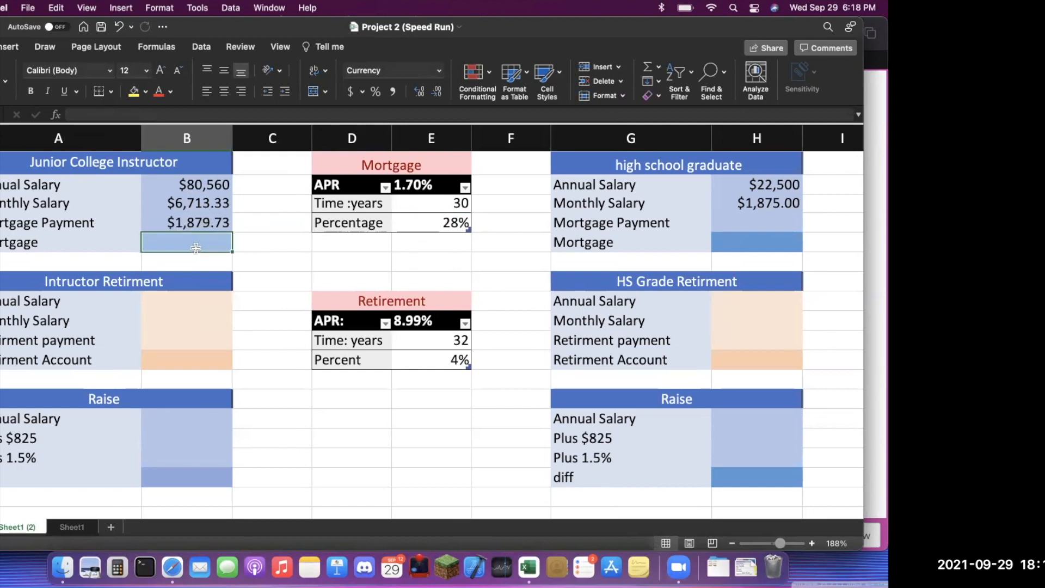
text(=)
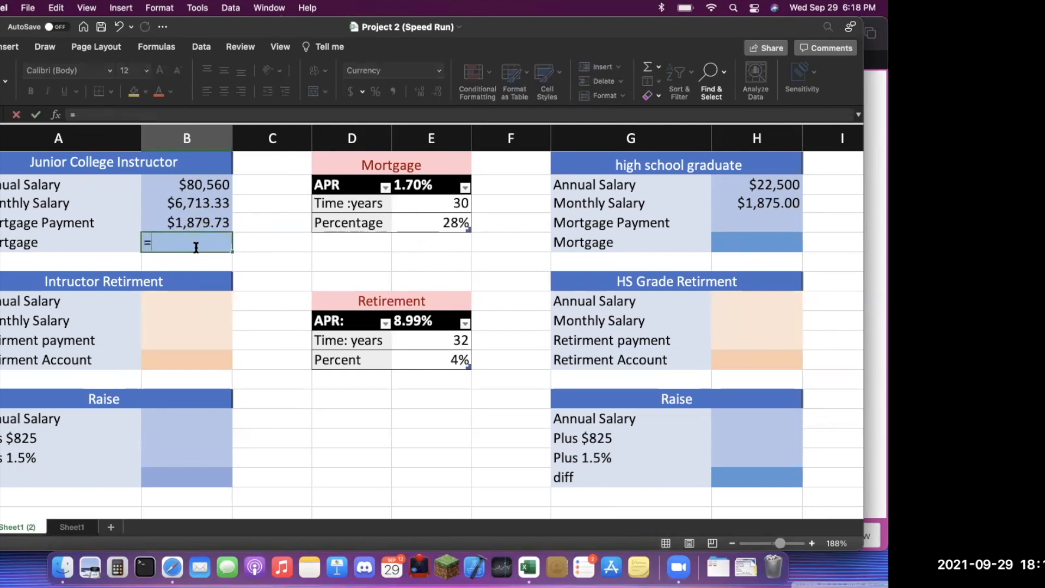
text(pv()
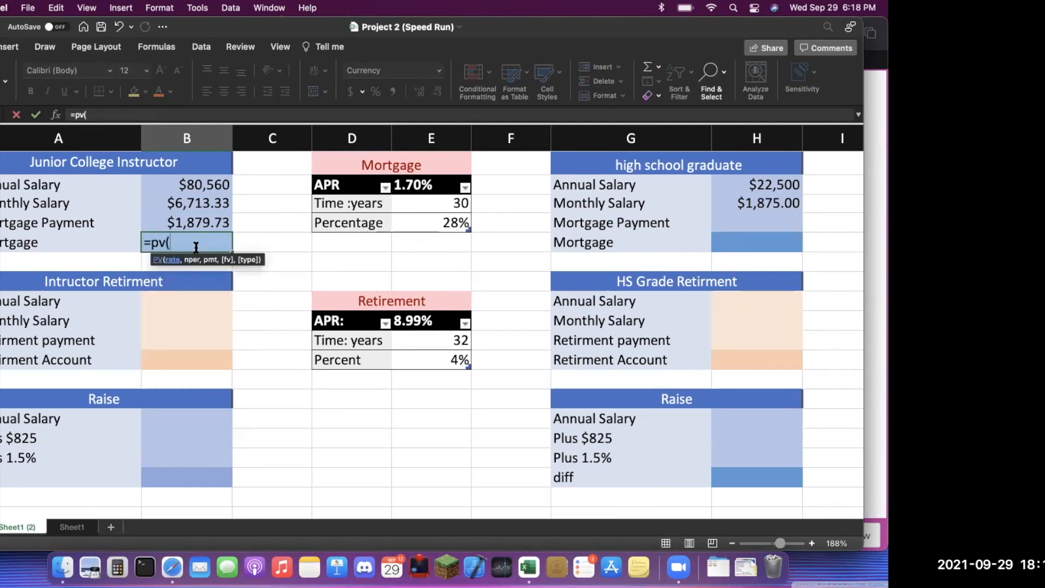
click(417, 187)
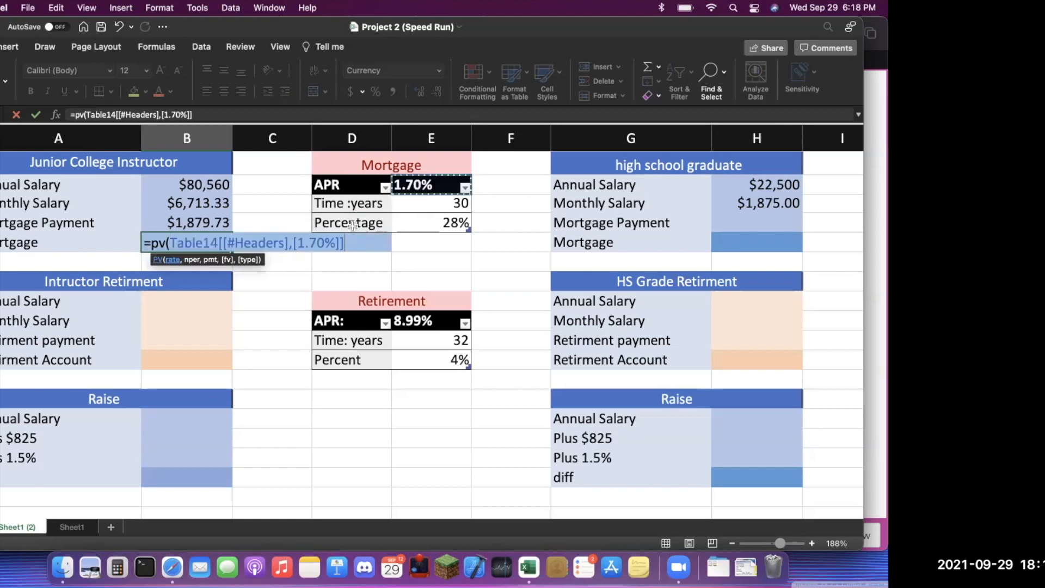
text(/12,)
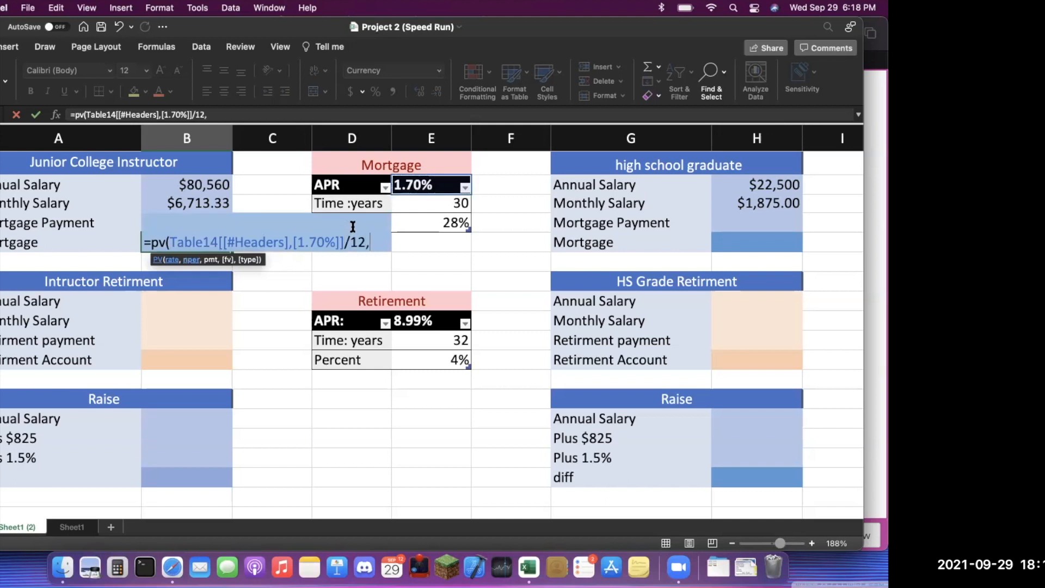
text(12*)
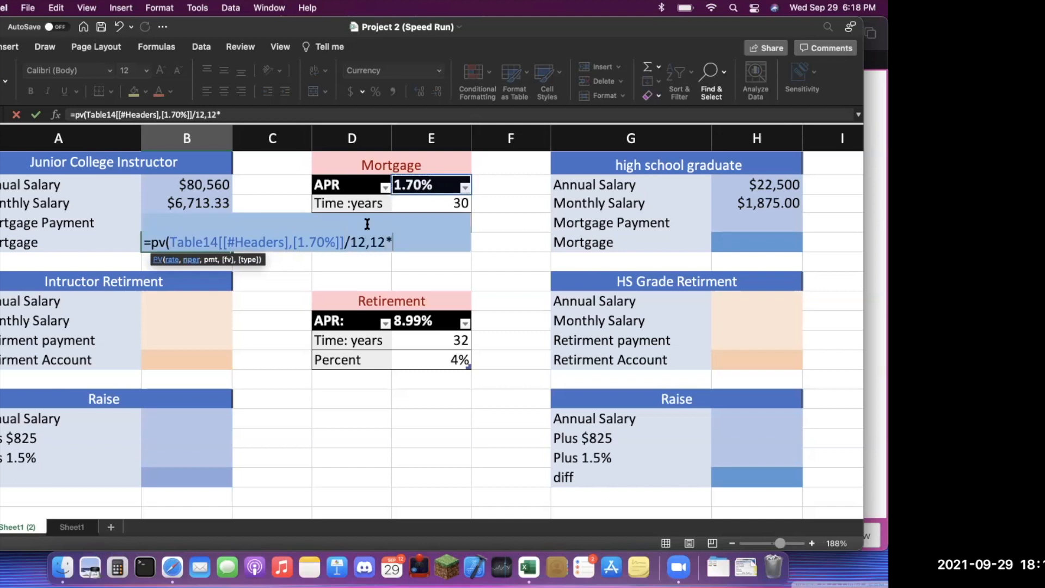
click(441, 205)
text(,-)
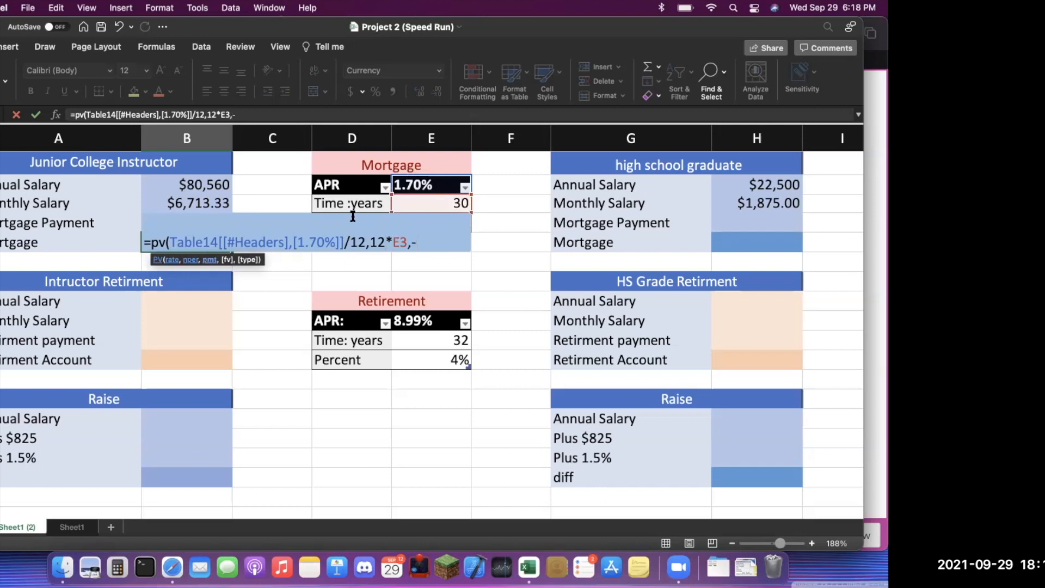
text(b4)
key(Return)
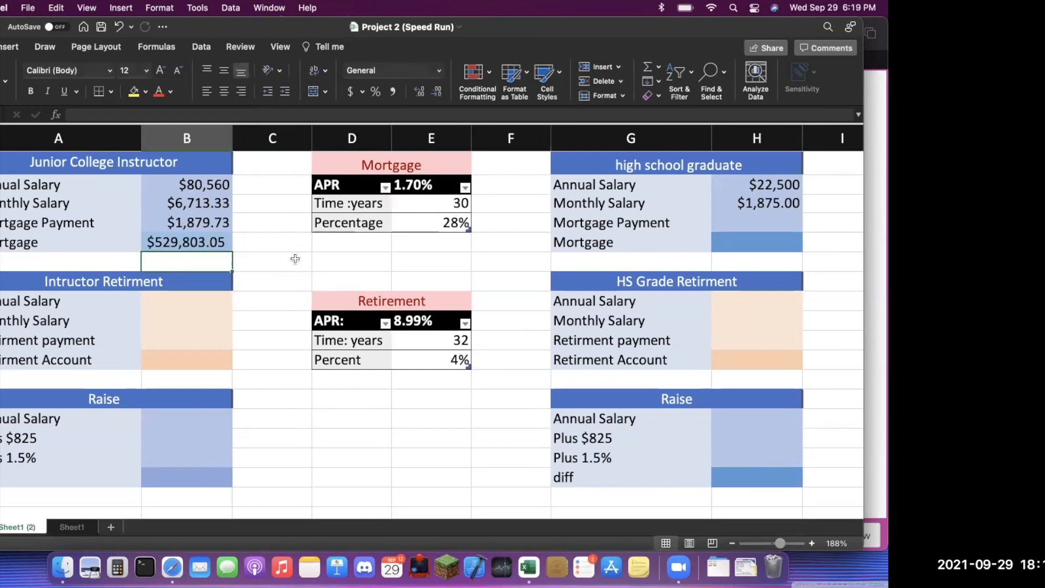
click(181, 245)
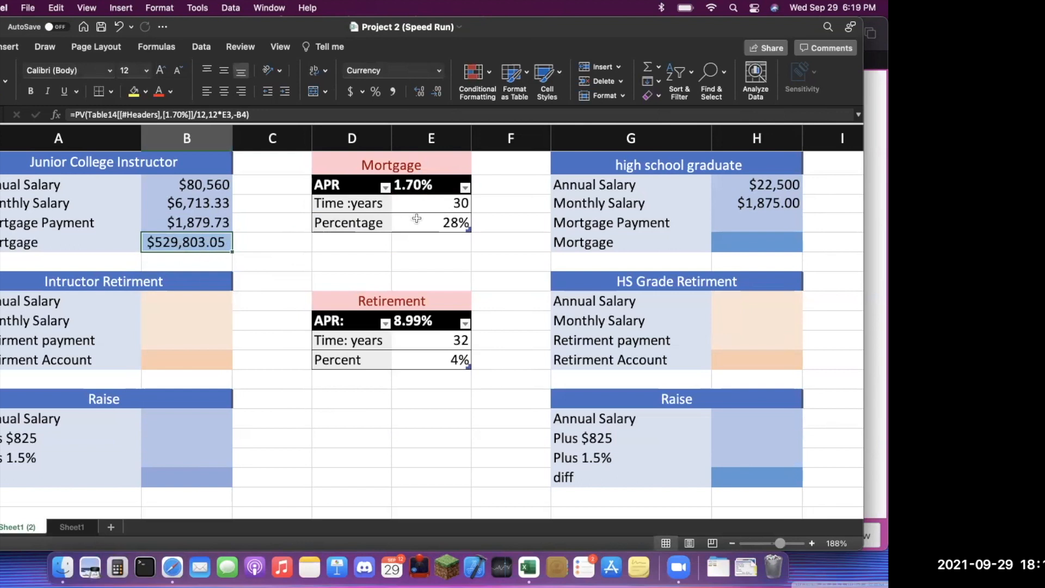
click(431, 206)
click(436, 223)
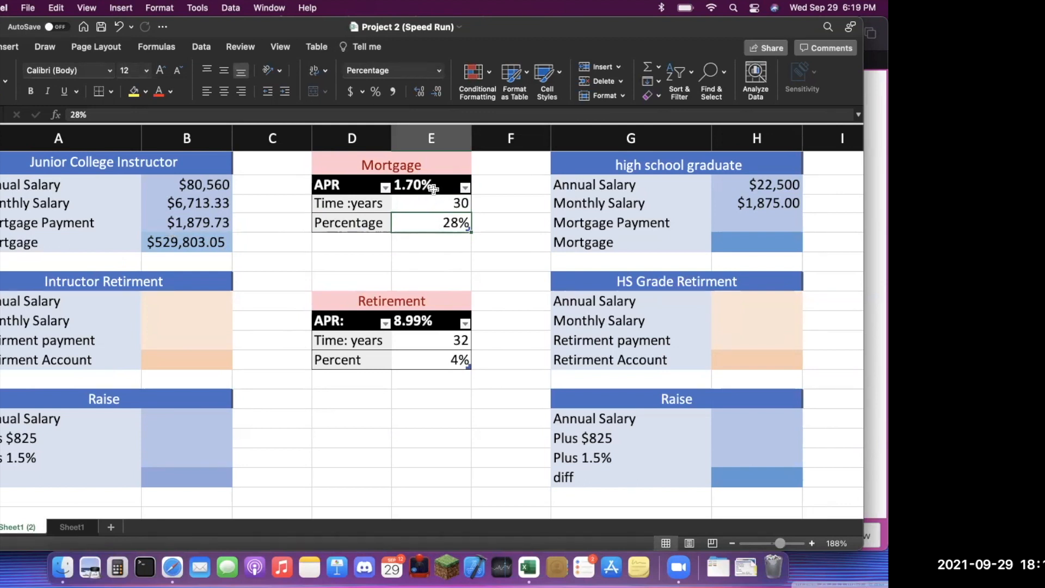
Calculate the high school graduate's Mortgage Payment in H4 with the formula =H3*E4
click(771, 221)
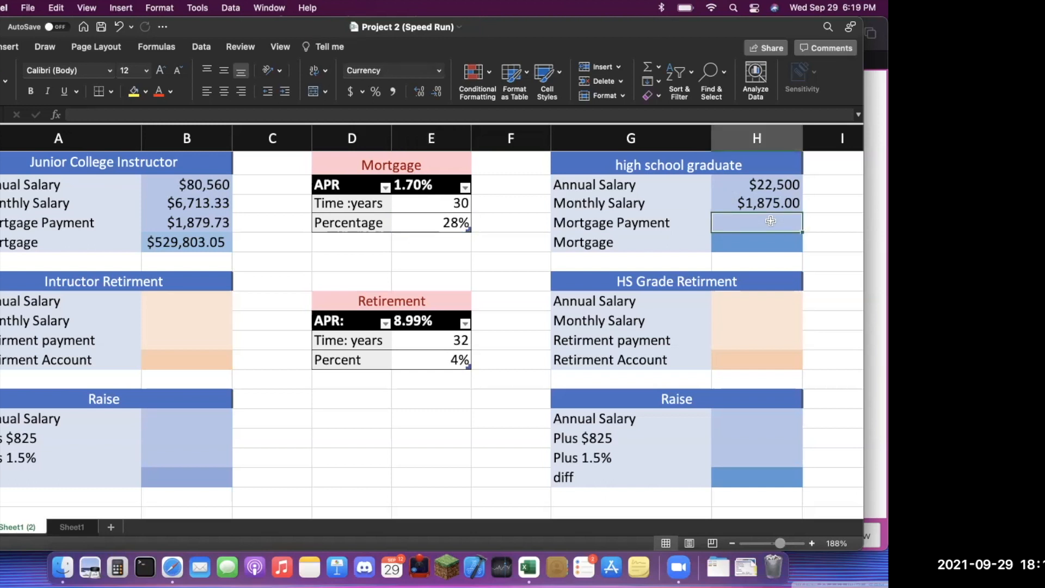
text(=)
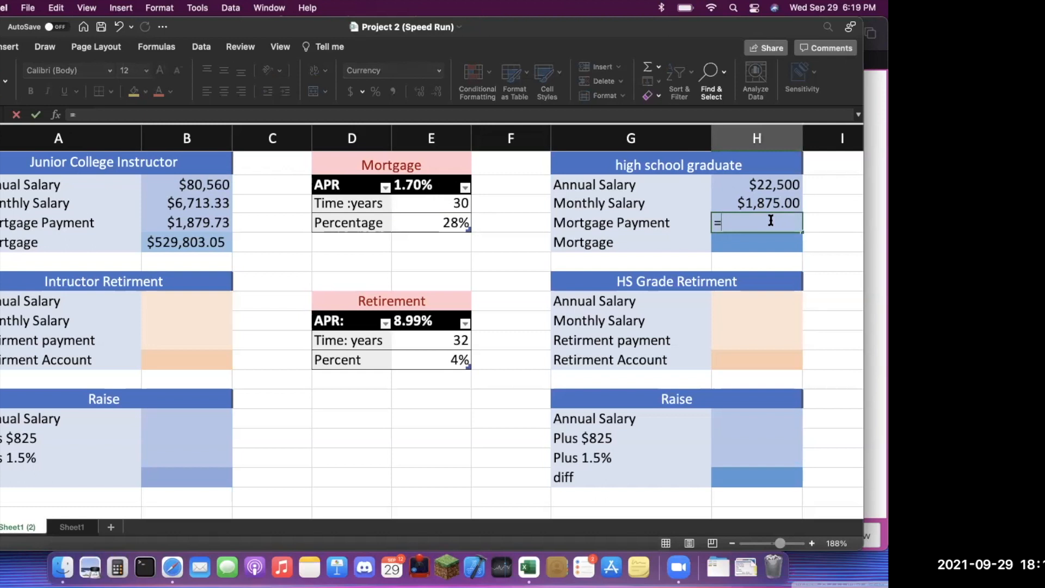
text(h3)
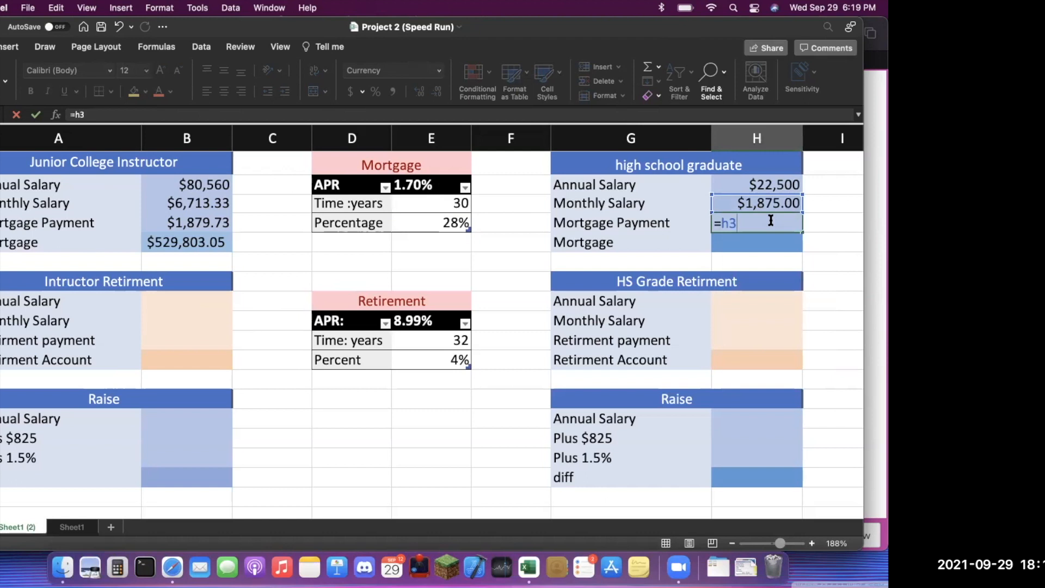
text(*)
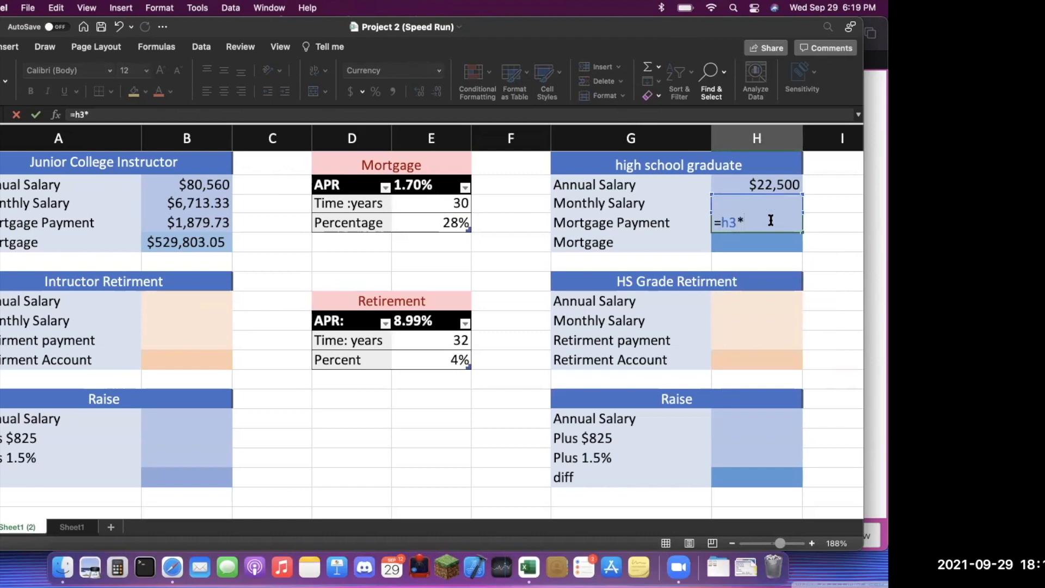
text(e4)
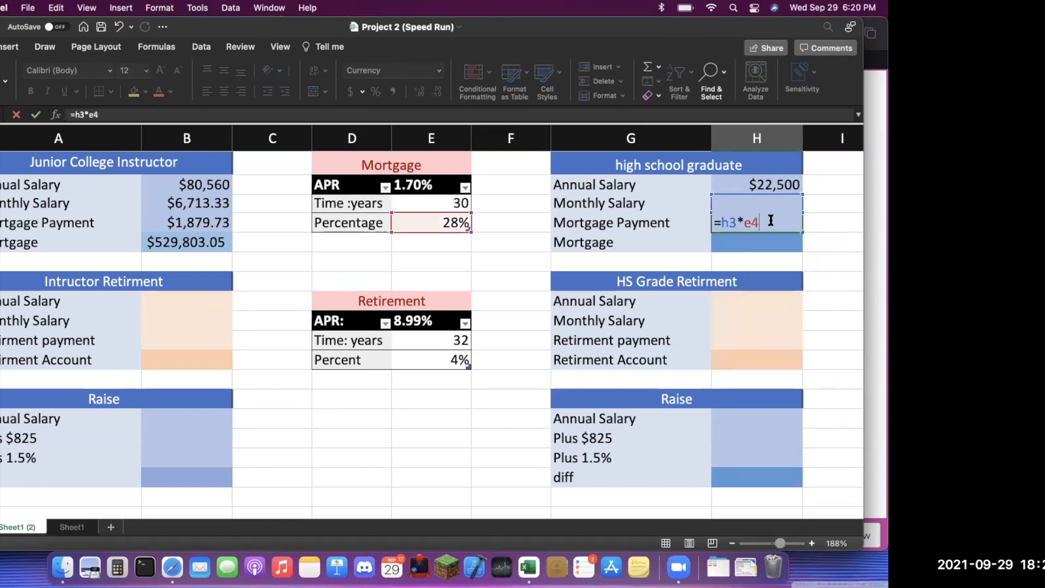
key(Return)
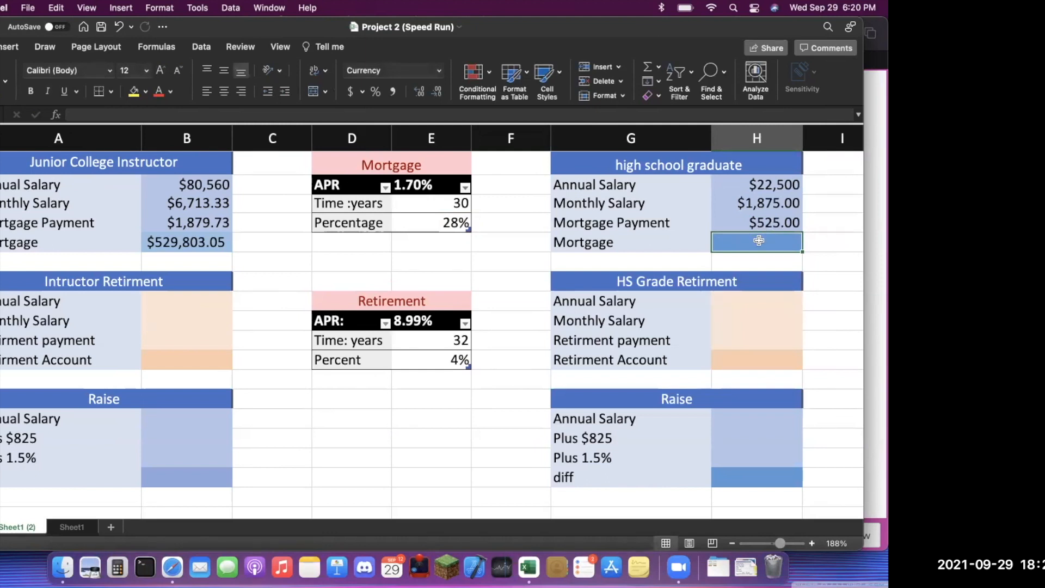
Calculate the high school graduate's affordable Mortgage in H5 with the formula =PV(E2/12,12*E3,-H4)
text(=)
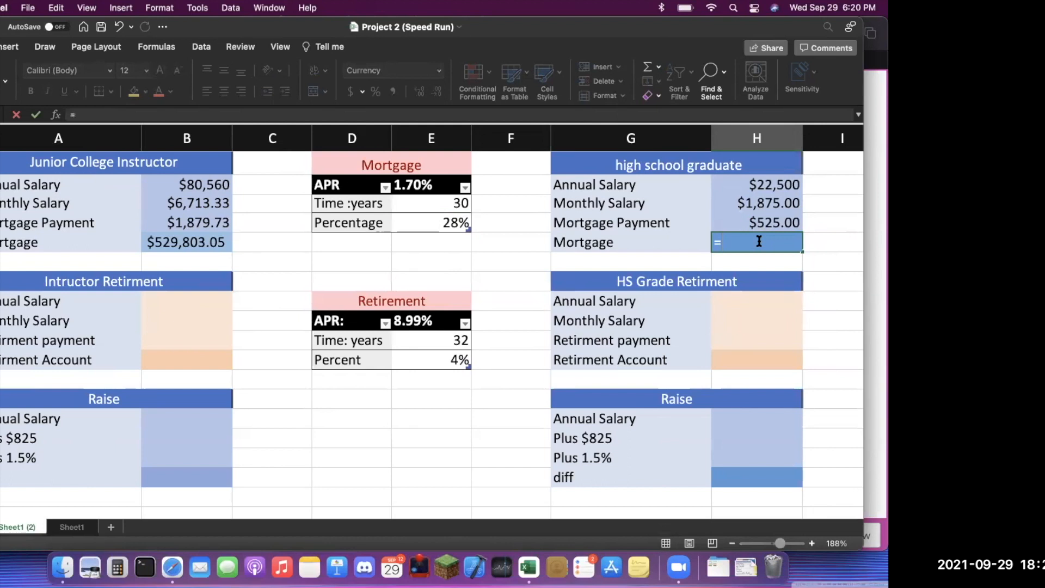
text(pv()
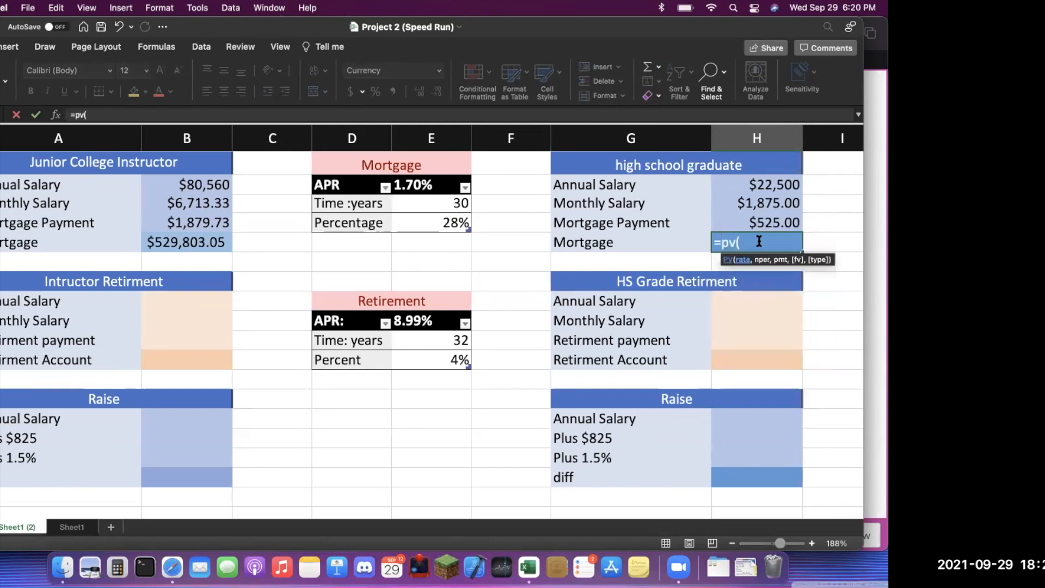
text(e2/12,12)
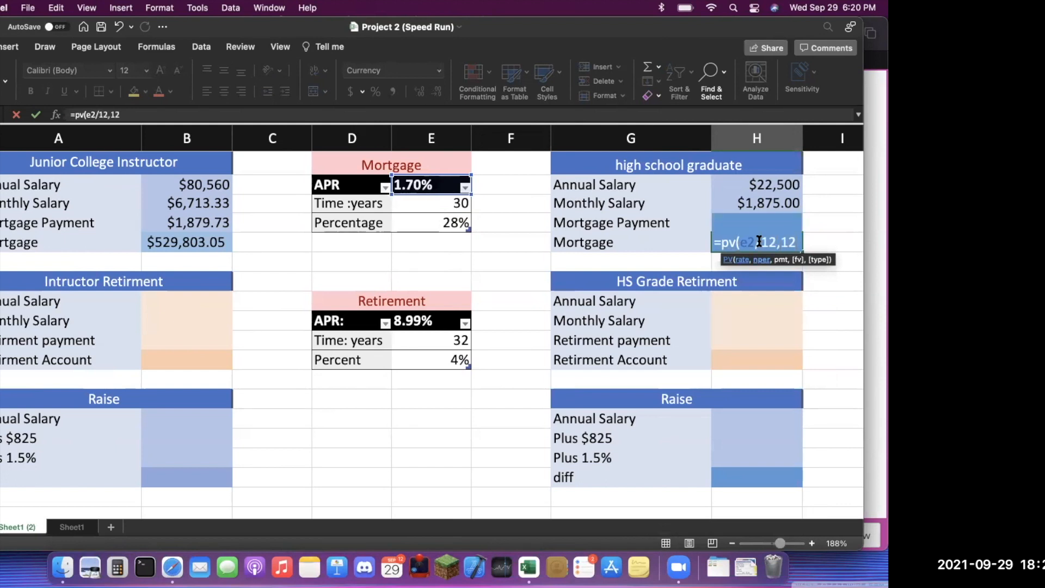
text(*)
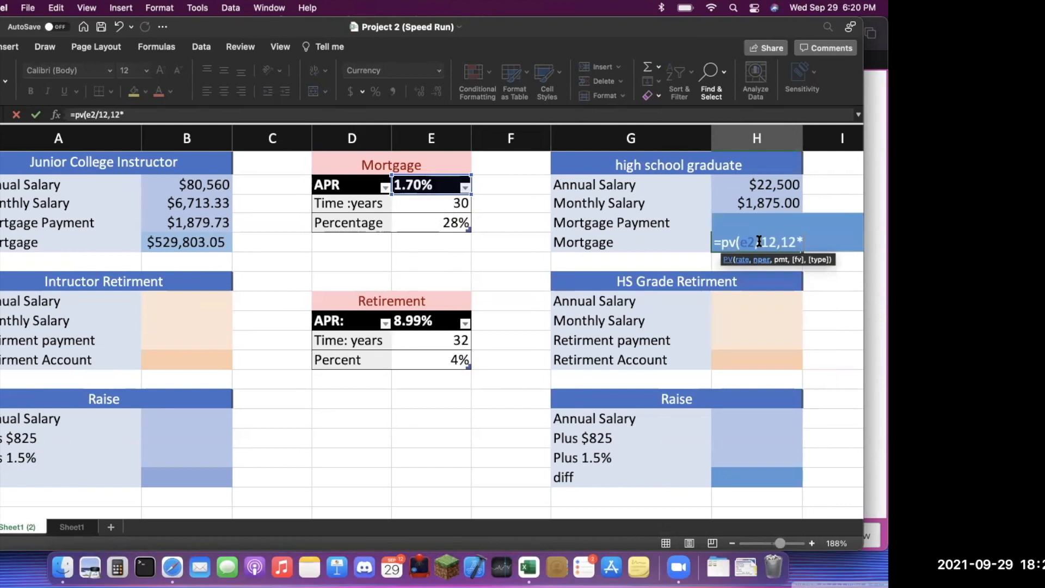
text(e)
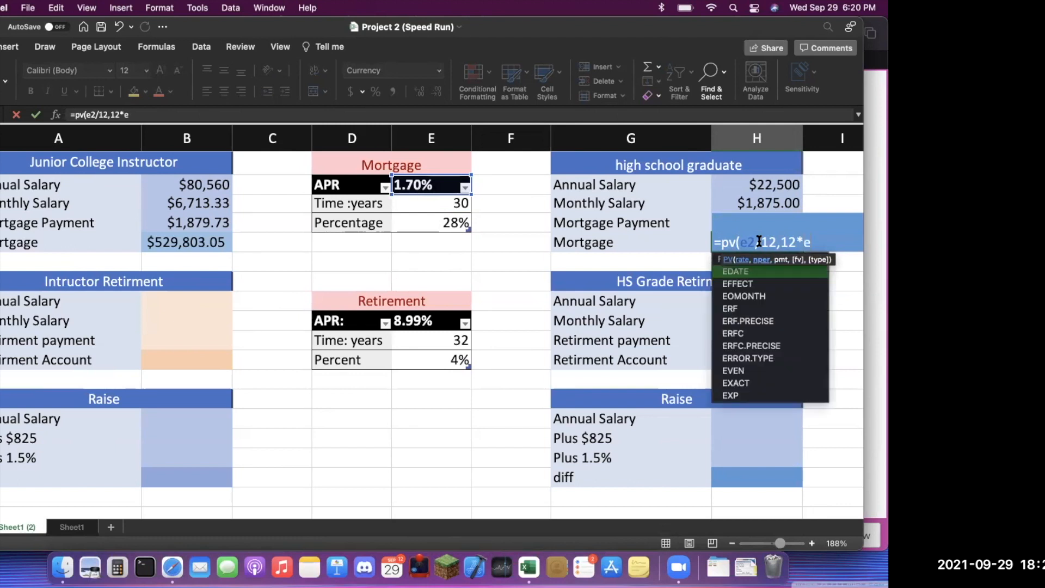
text(3,)
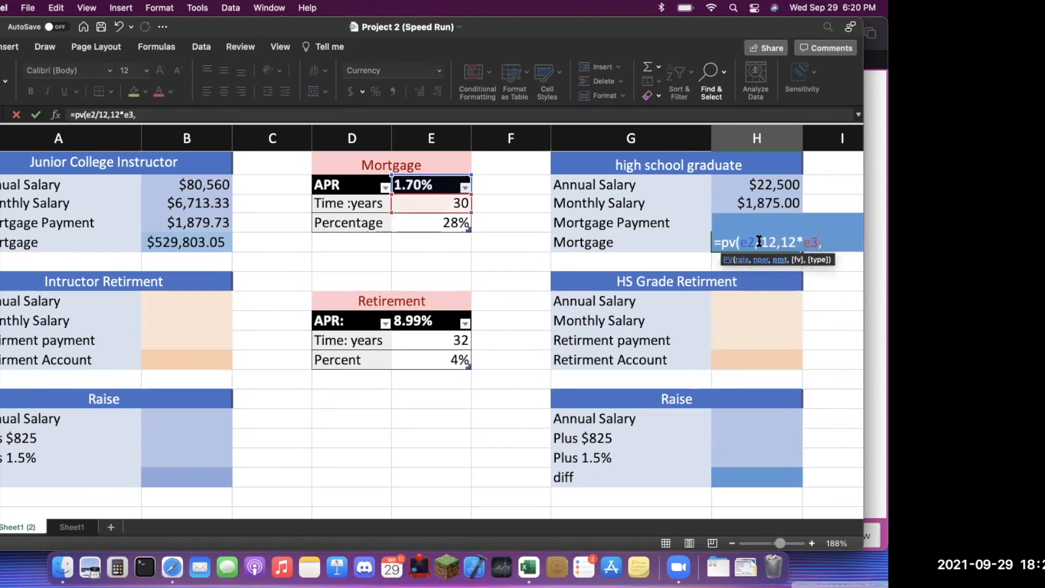
text(-h4))
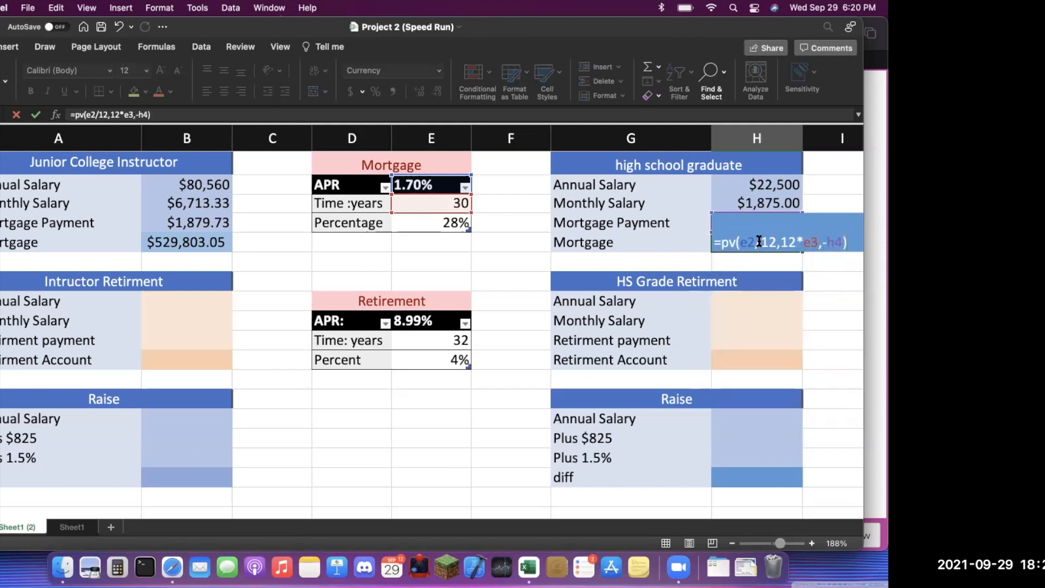
key(Return)
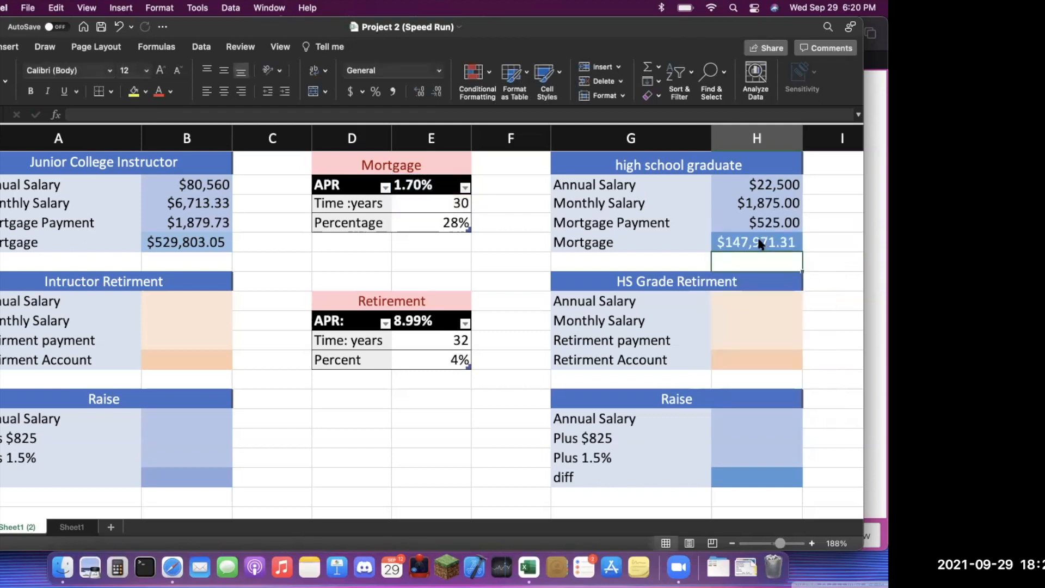
click(427, 254)
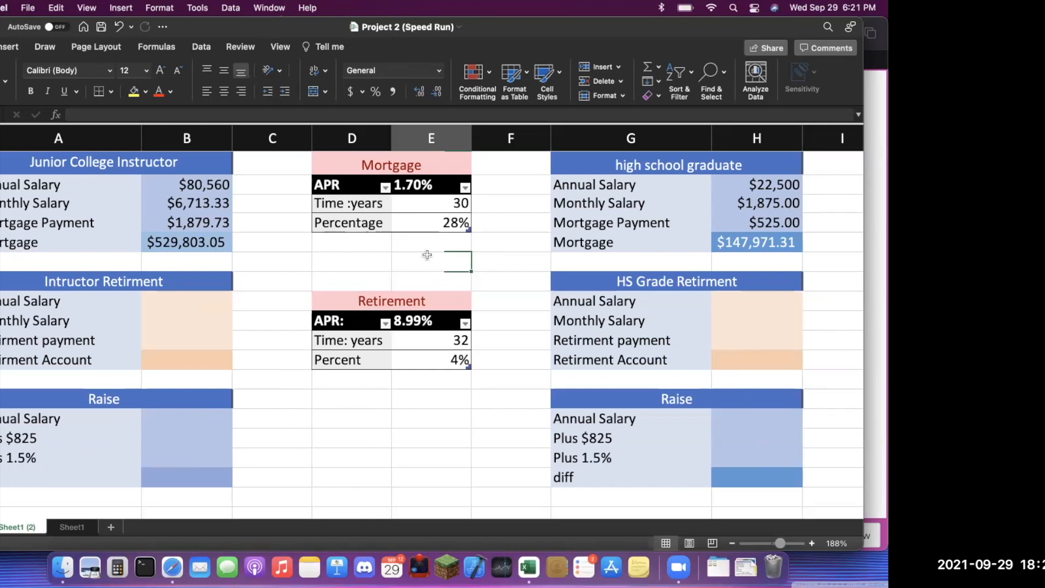
Switch to the Project 2 assignment page in Safari and review the instructions and the Mortgage Loan requirements in question 2
key(super+Tab)
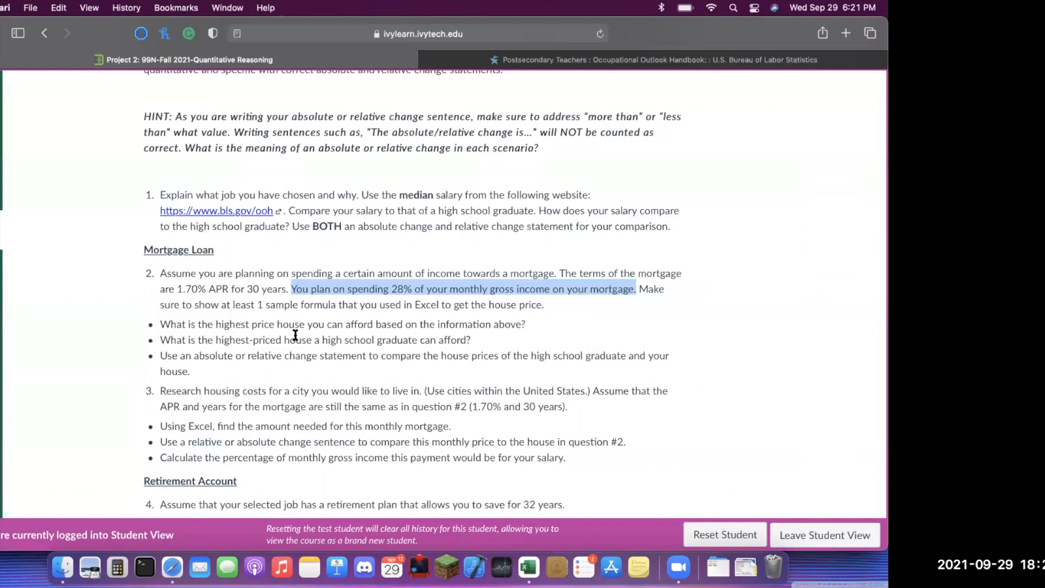
scroll(295, 335, up, 10)
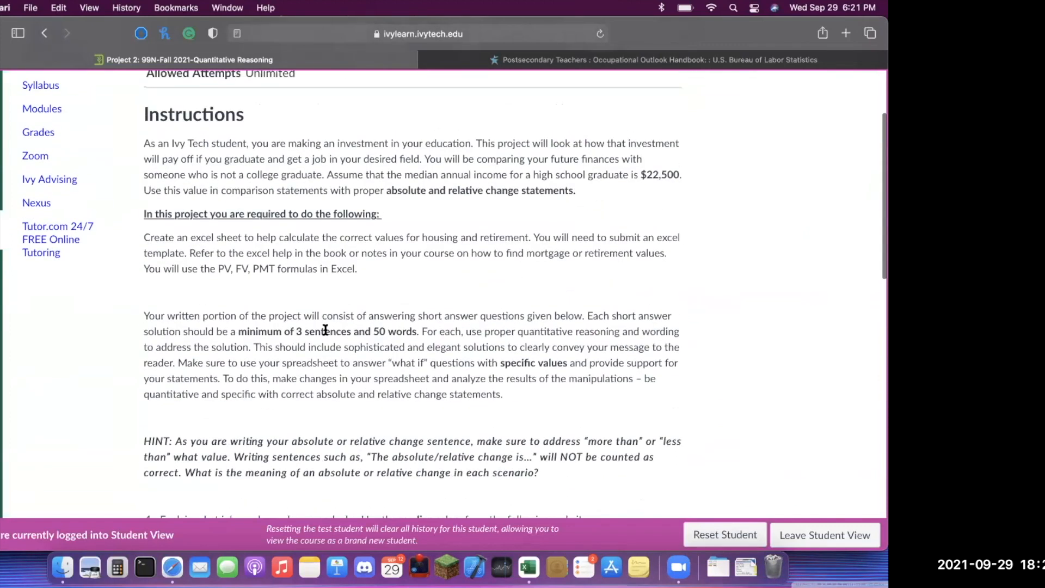
scroll(325, 330, down, 2)
scroll(163, 370, down, 2)
scroll(164, 377, down, 5)
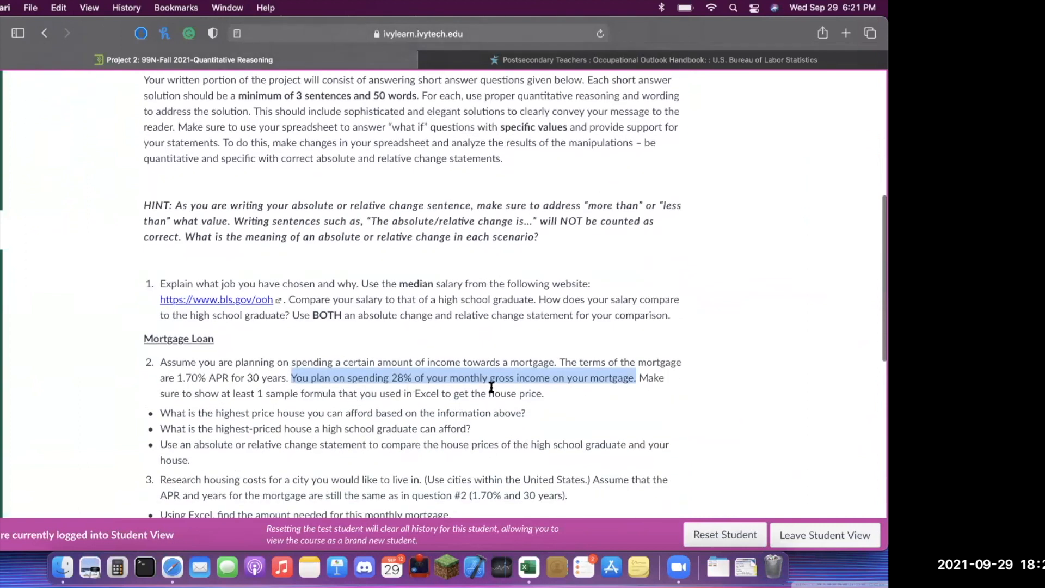
scroll(535, 407, down, 1)
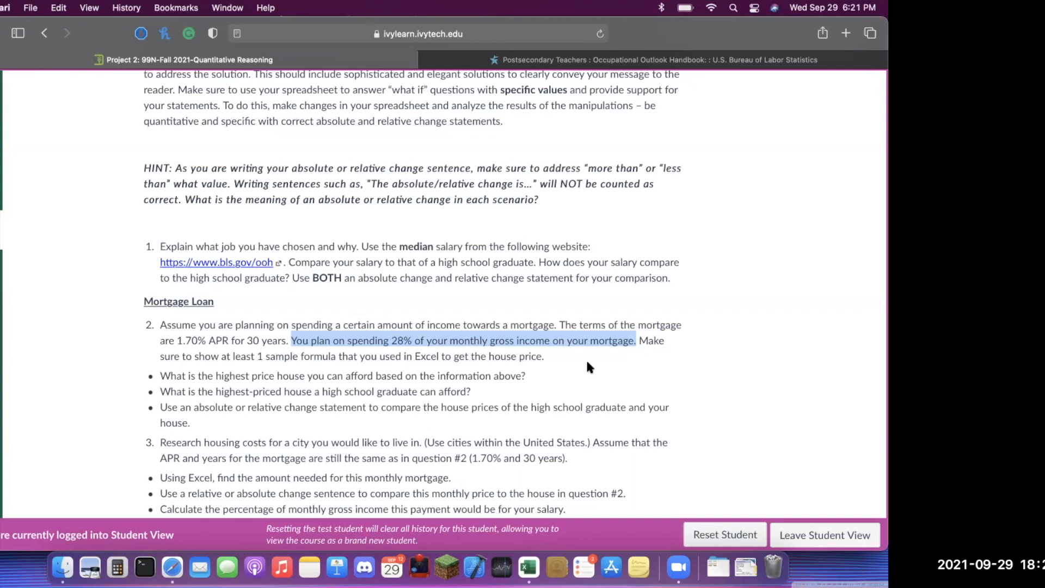
Switch back to Microsoft Excel and review the instructor's salary, mortgage payment and mortgage formulas in B2 through B5
key(super+Tab)
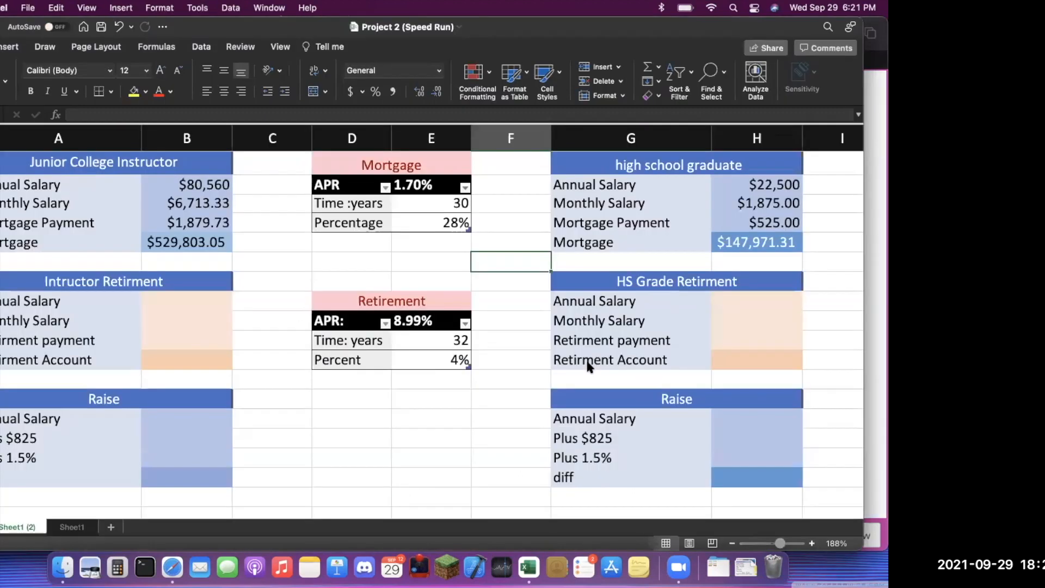
click(201, 186)
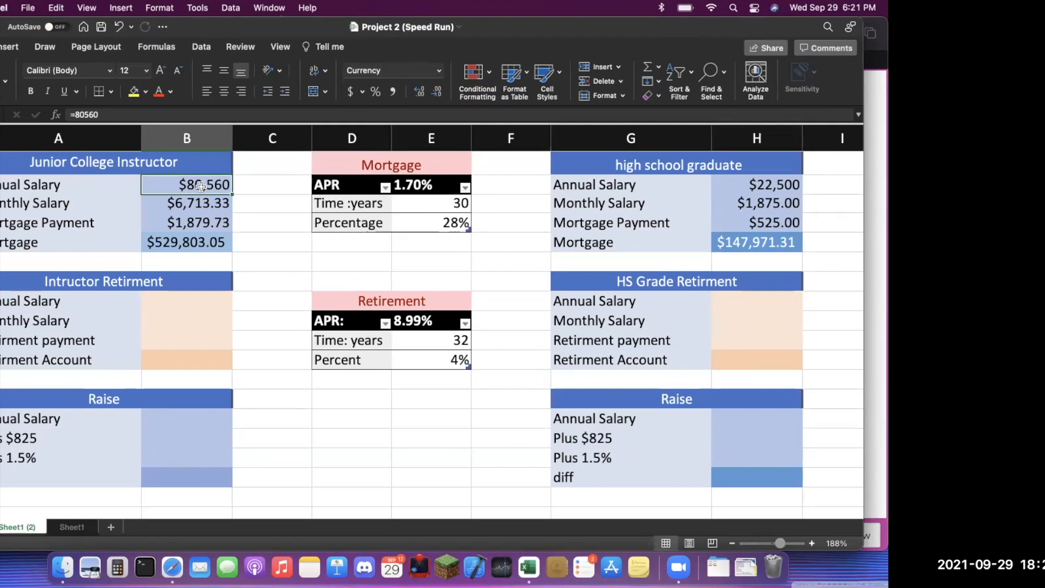
click(207, 210)
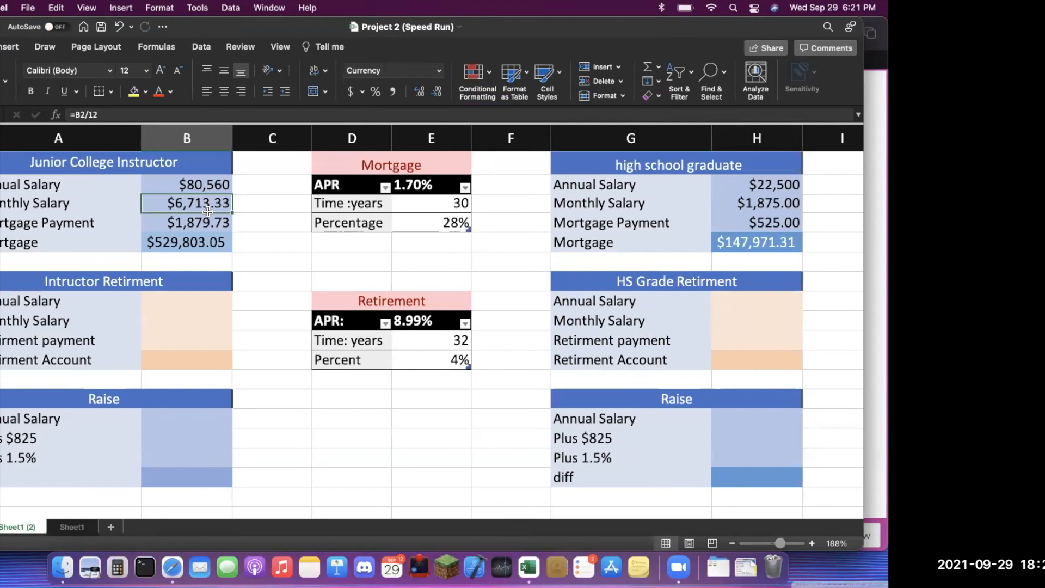
click(203, 227)
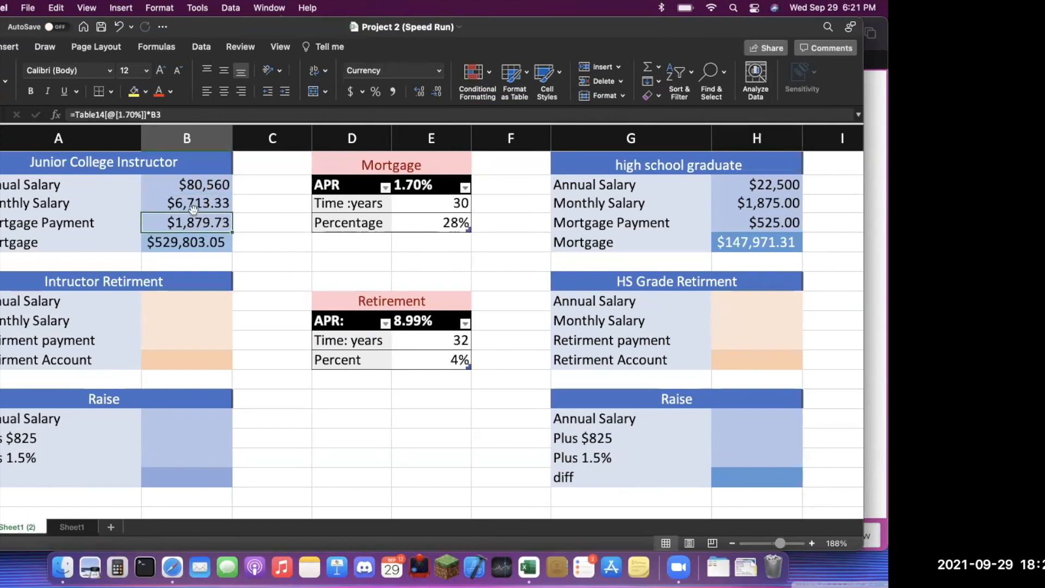
click(192, 242)
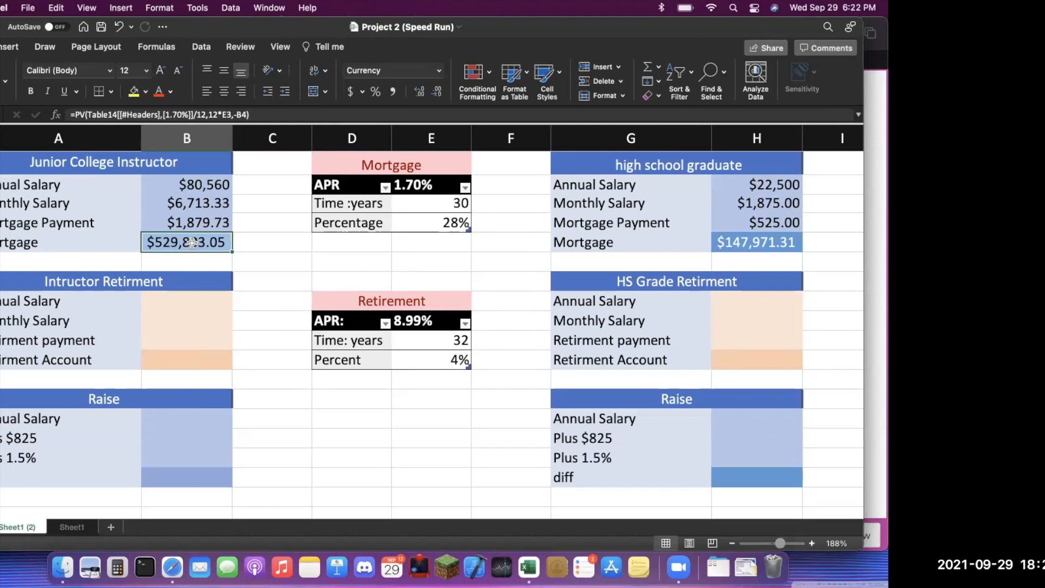
click(344, 238)
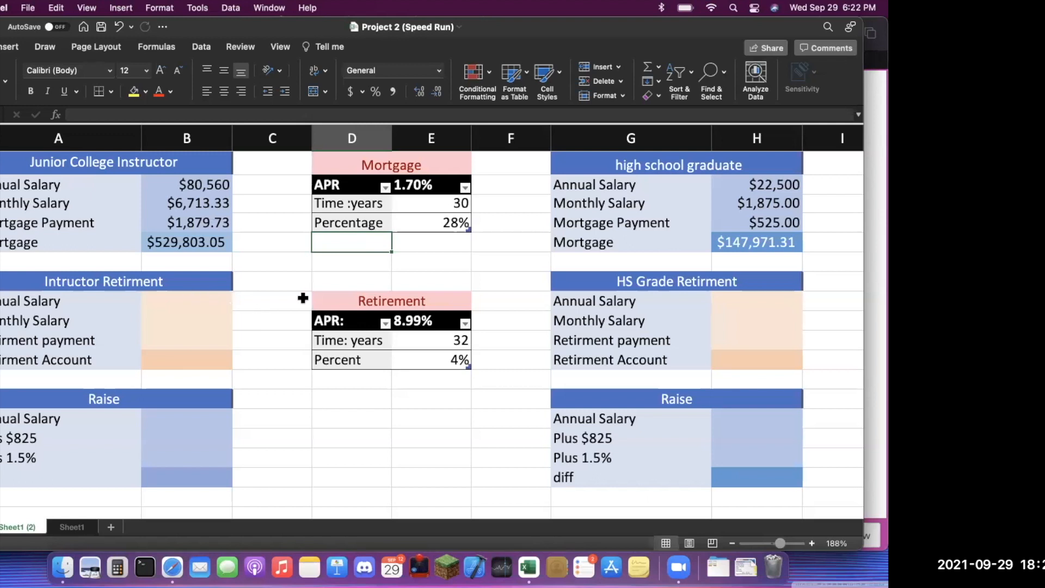
Switch to the Project 2 assignment page in Safari and read the Retirement Account requirements in question 4
key(super+Tab)
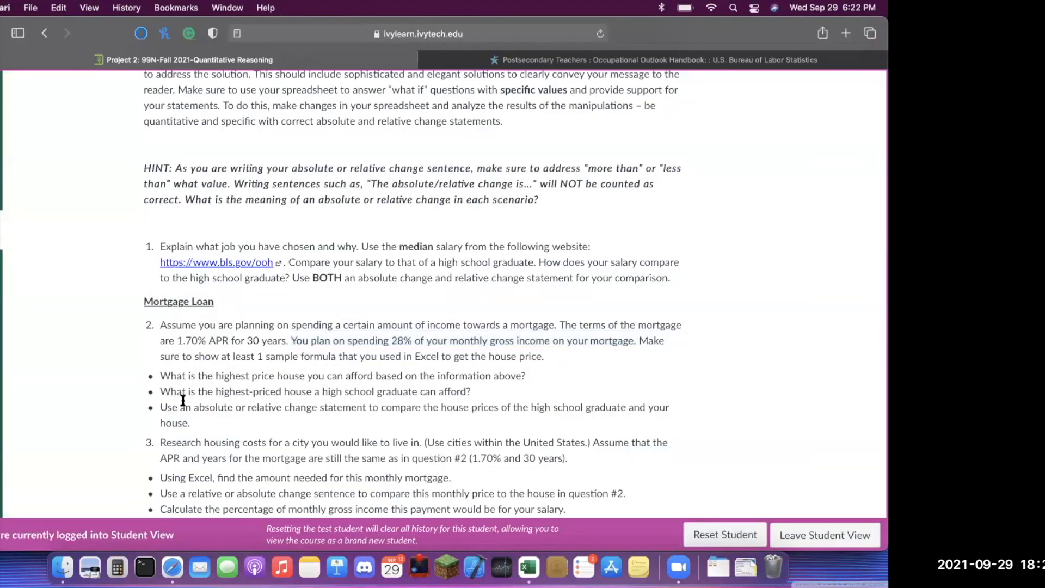
scroll(183, 400, down, 5)
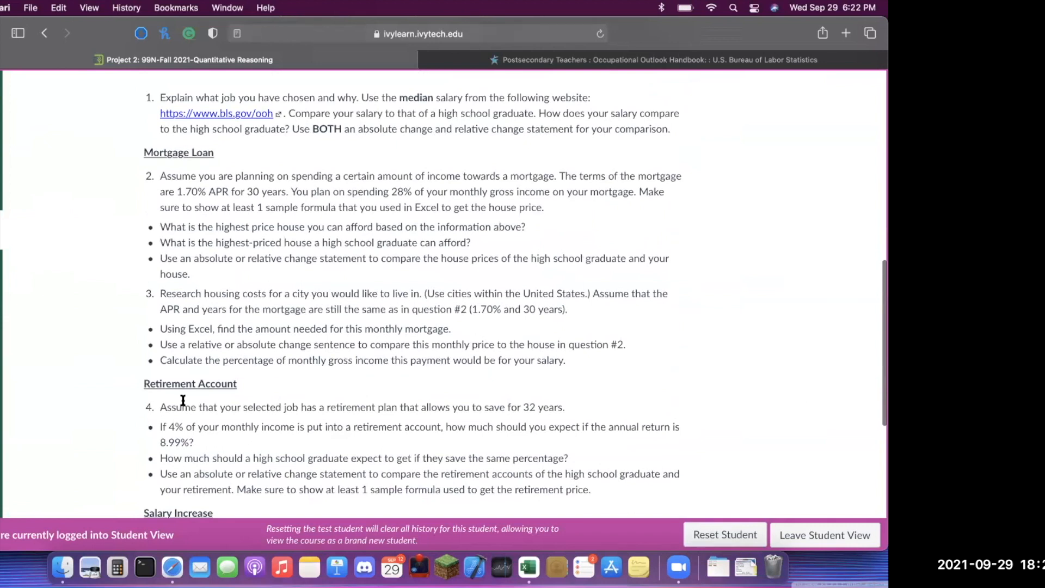
scroll(183, 400, down, 5)
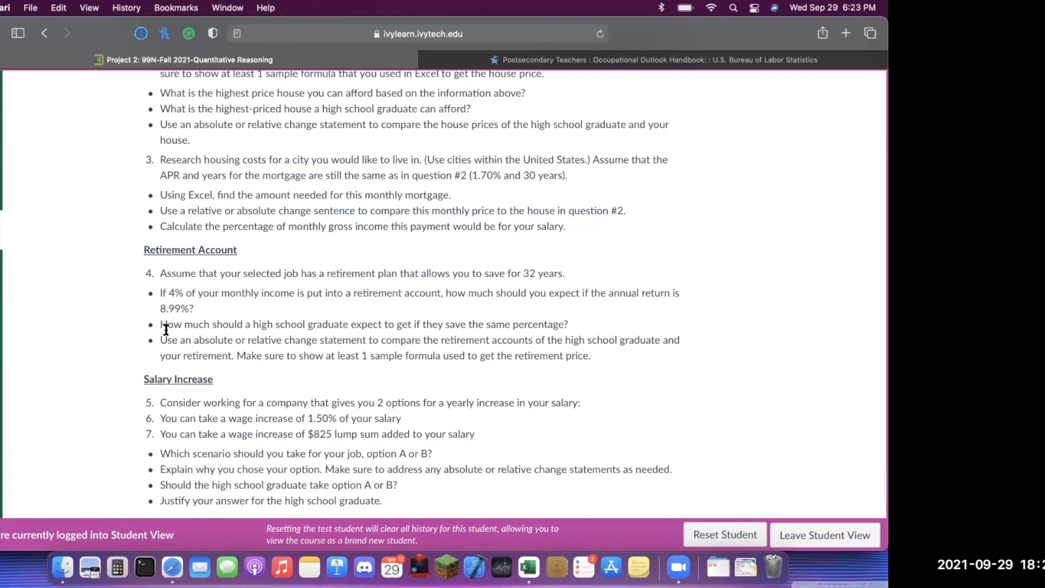
Switch back to Microsoft Excel and review the Retirement table's APR, years and percent in E9 through E11
key(super+Tab)
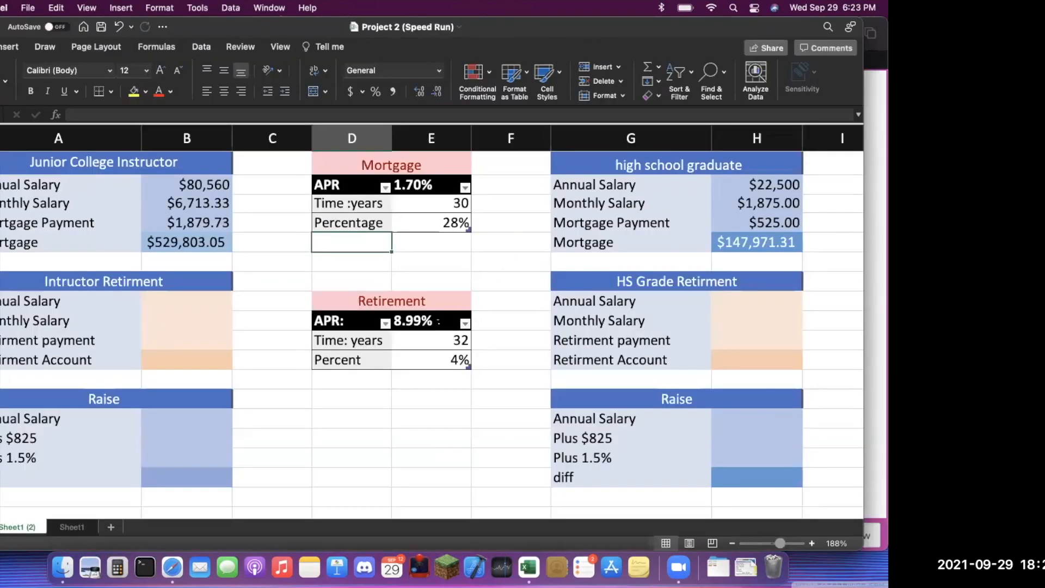
click(439, 322)
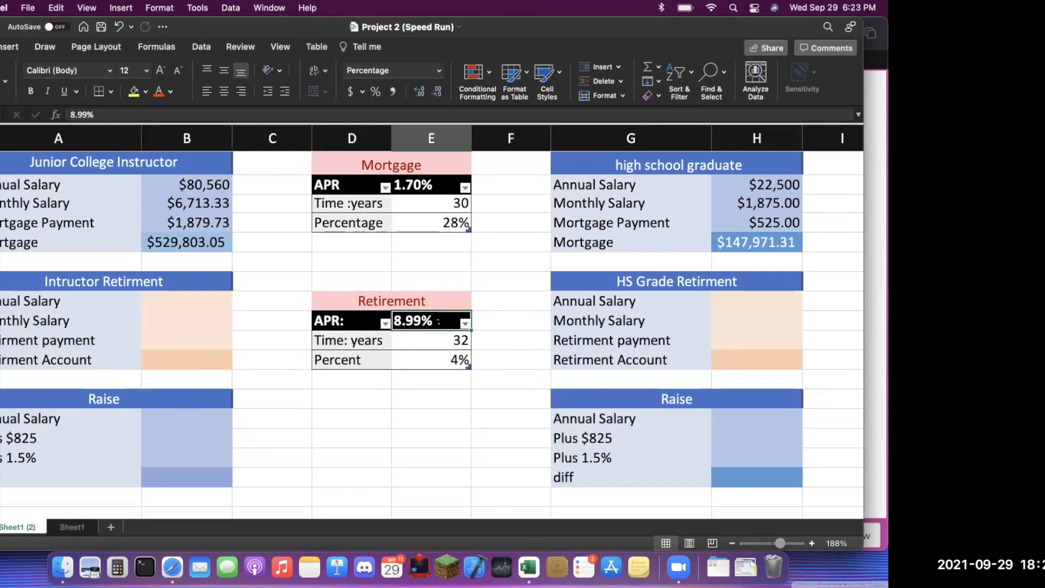
click(433, 338)
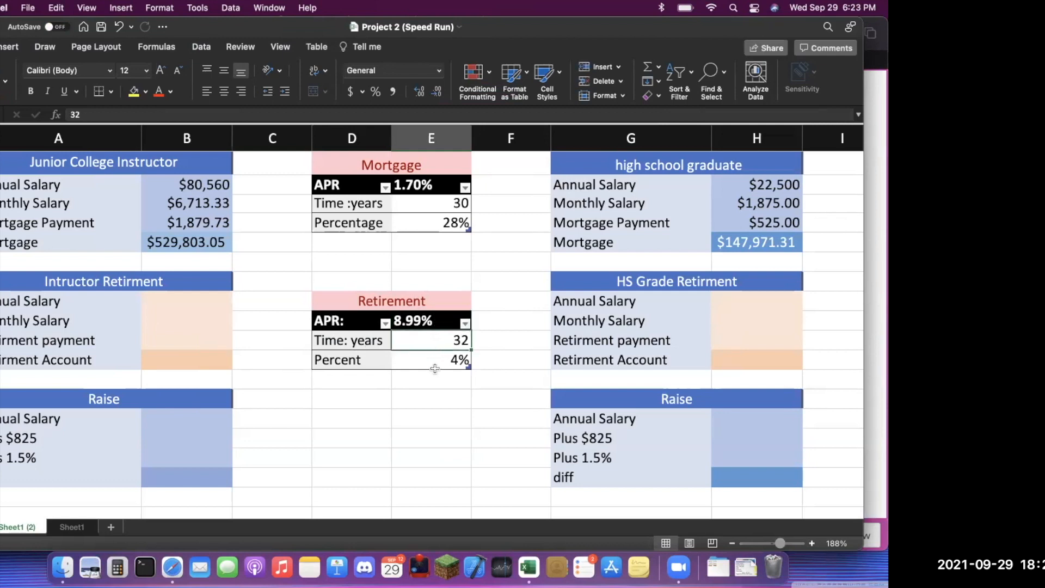
click(435, 366)
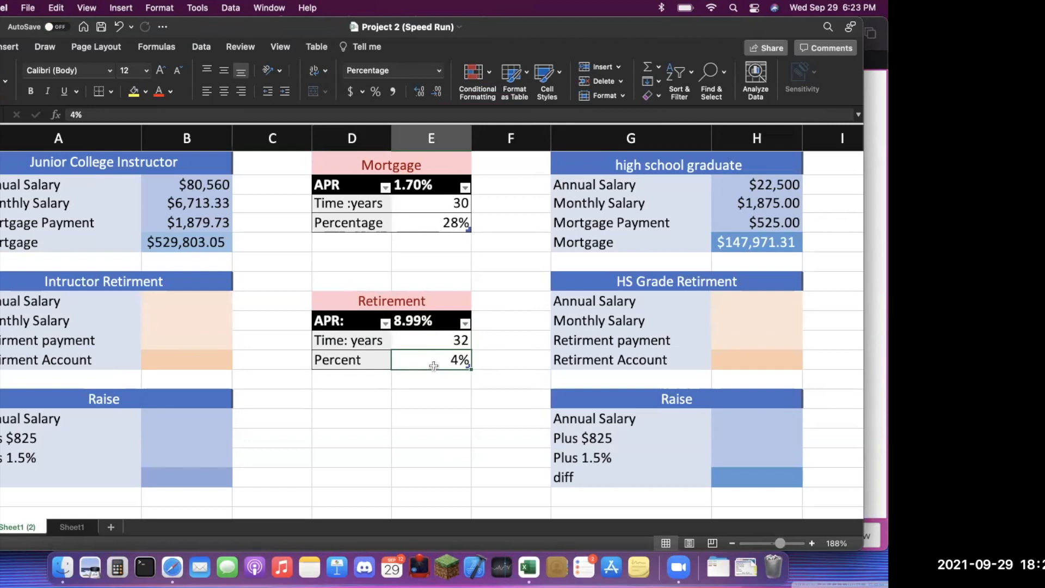
Link the instructor's retirement Annual Salary in B8 to B2 and calculate the Monthly Salary in B9 as =B8/12
click(168, 306)
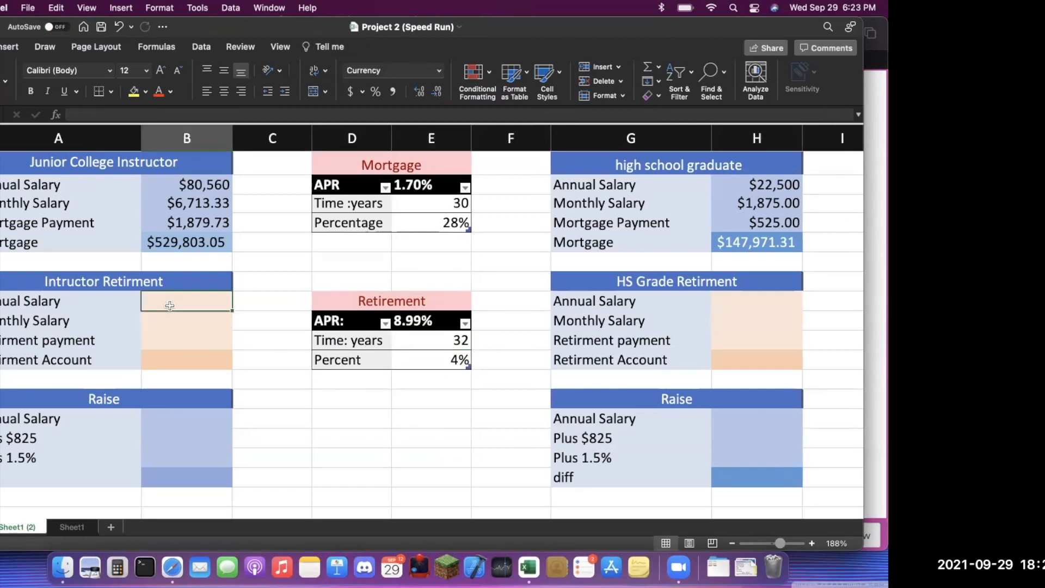
text(=)
click(201, 179)
key(Return)
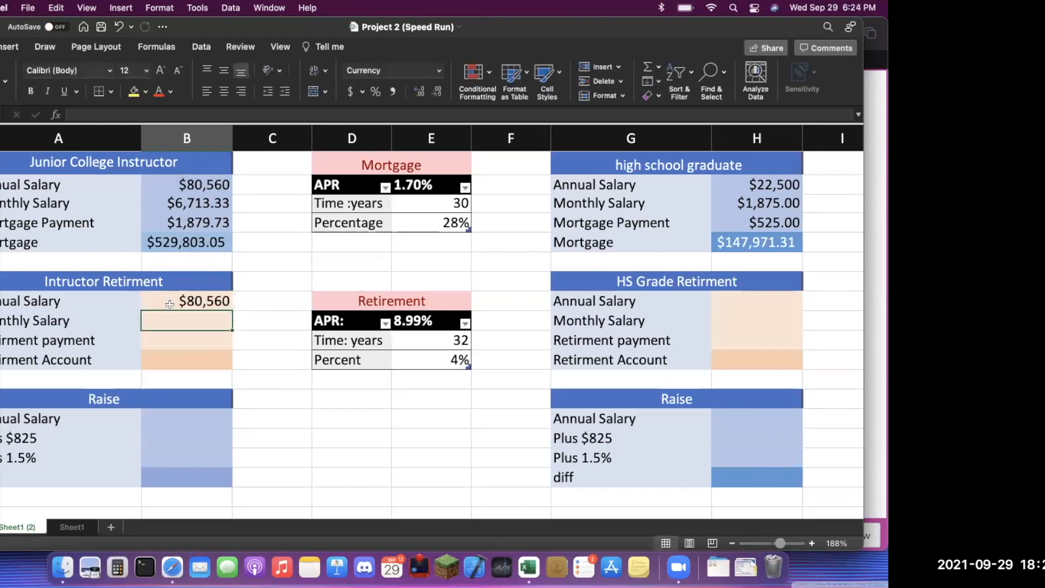
text(=)
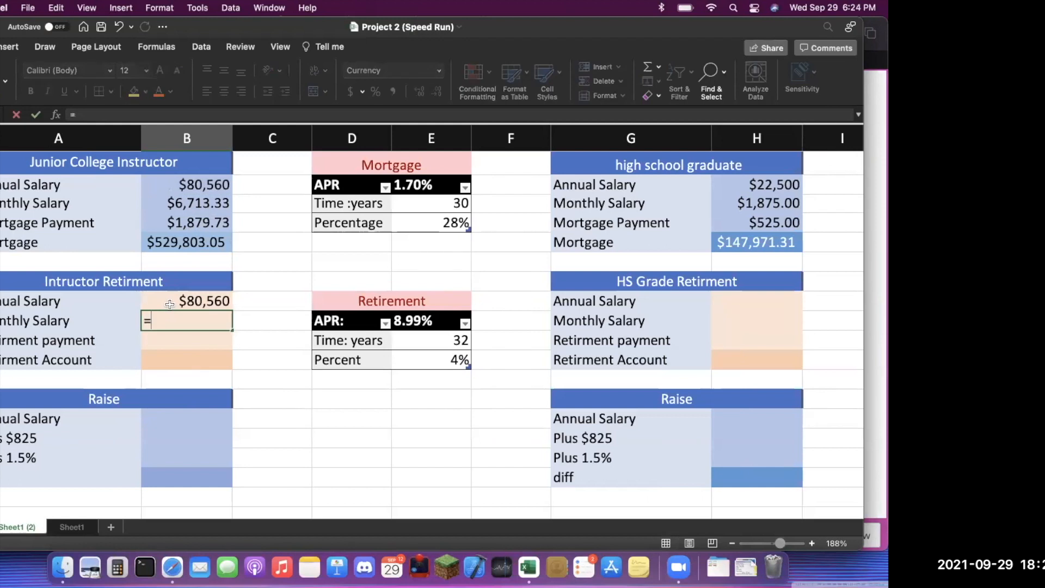
click(170, 305)
text(/12)
key(Return)
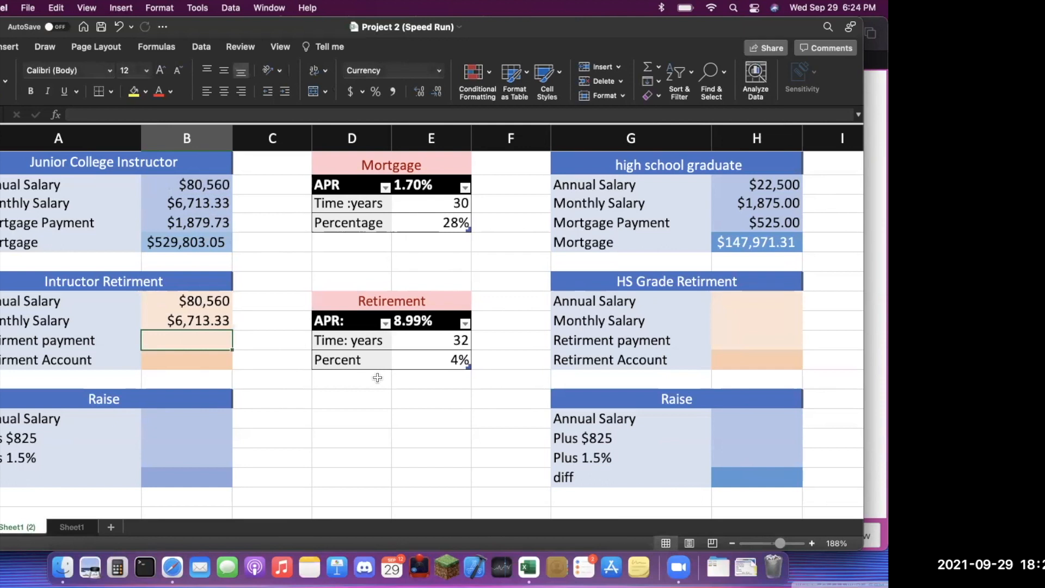
Calculate the instructor's retirement payment in B10 with the formula =B9*E11
text(=)
click(217, 325)
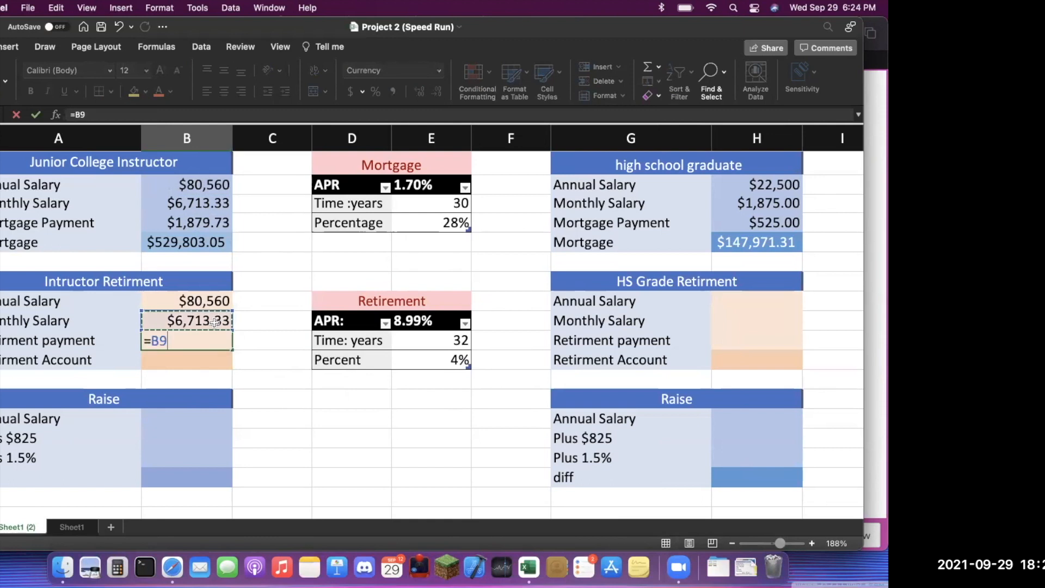
text(*)
click(428, 367)
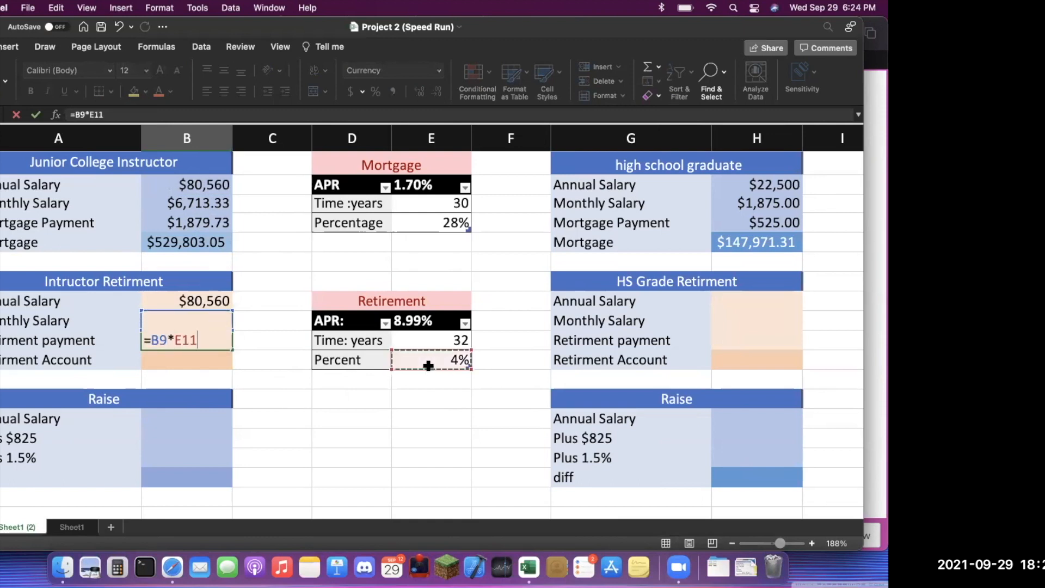
key(Return)
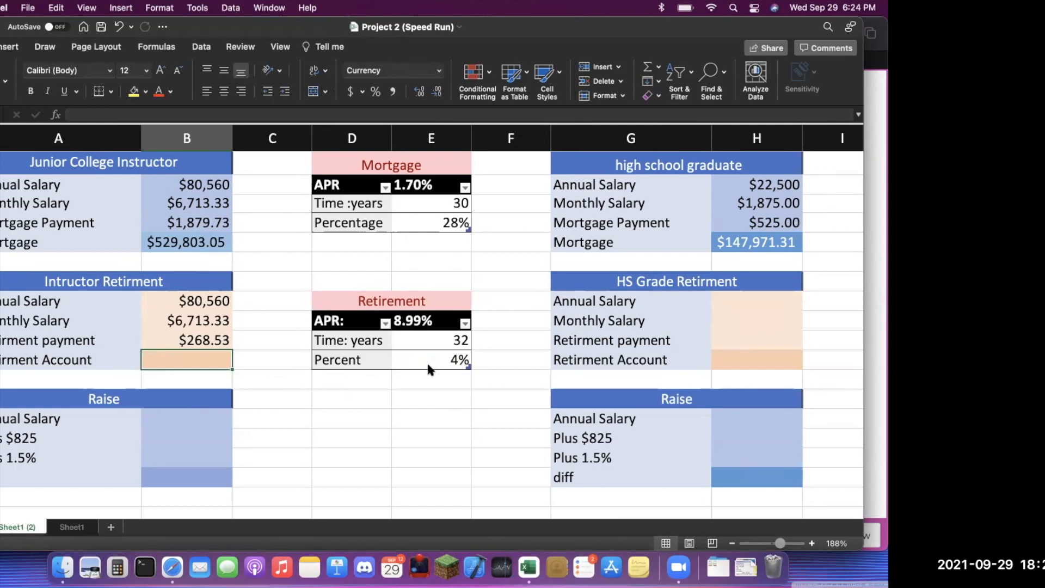
Calculate the instructor's retirement account in B11 with FV, using the APR cell E9/12 as rate, 12*32 periods and payment -B10
text(=fv()
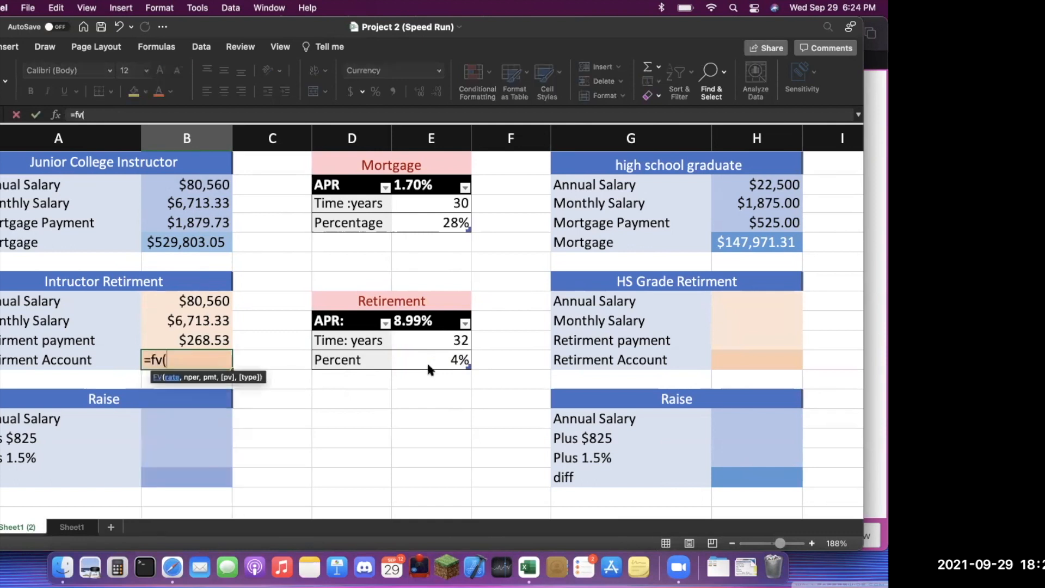
click(425, 321)
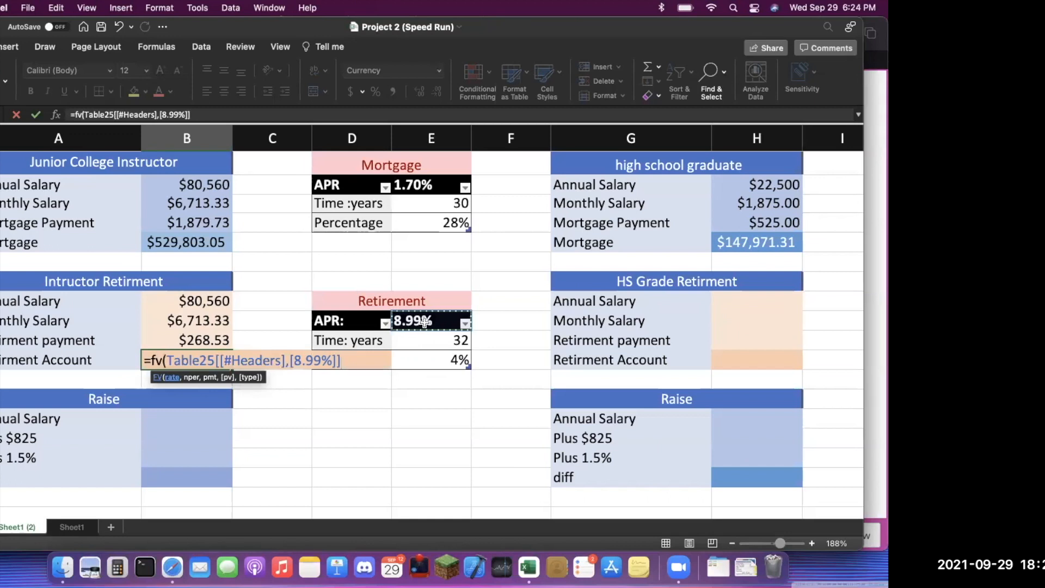
text(/12,12*)
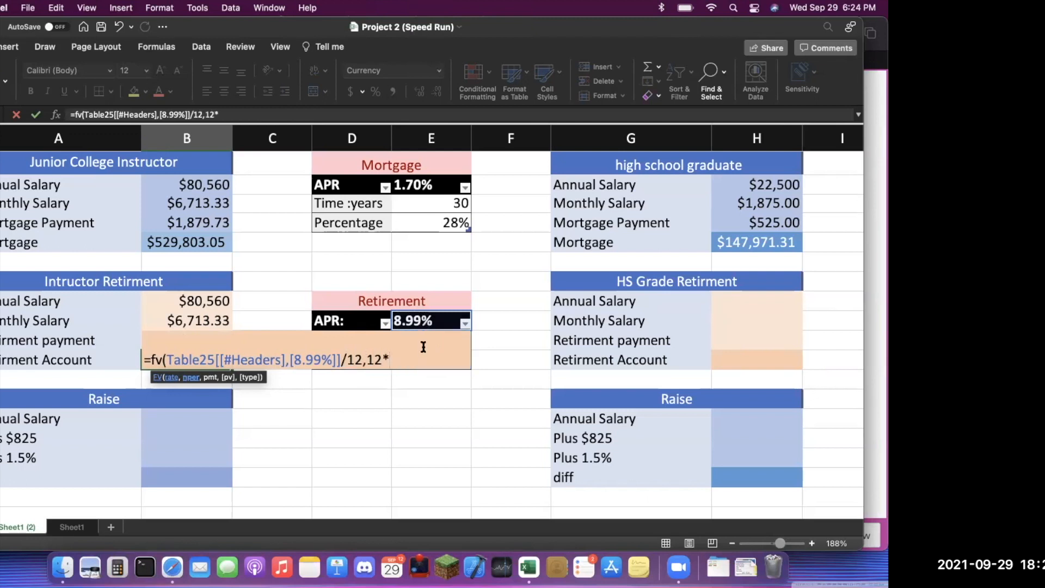
text(32,)
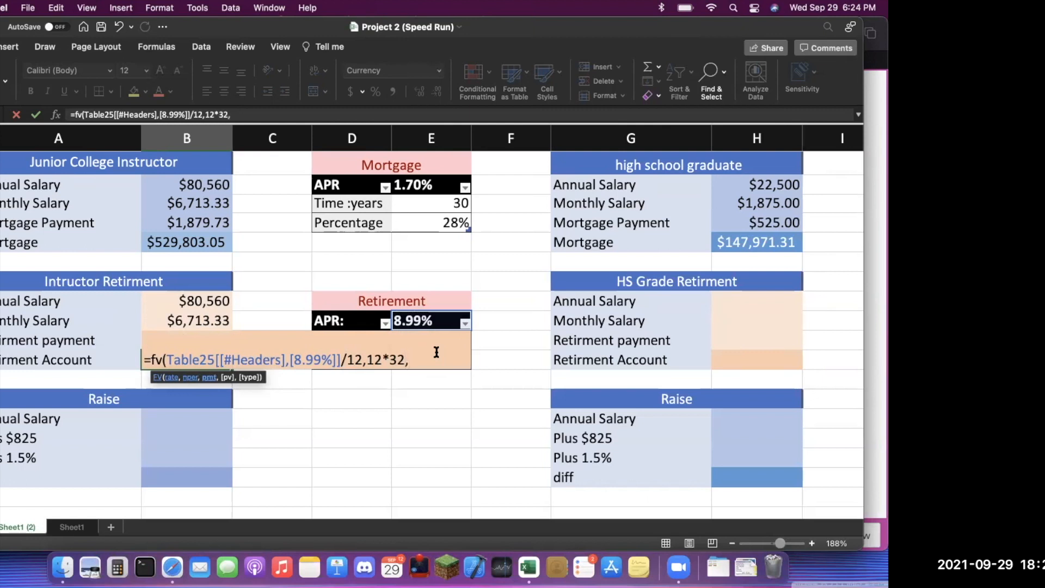
text(-b)
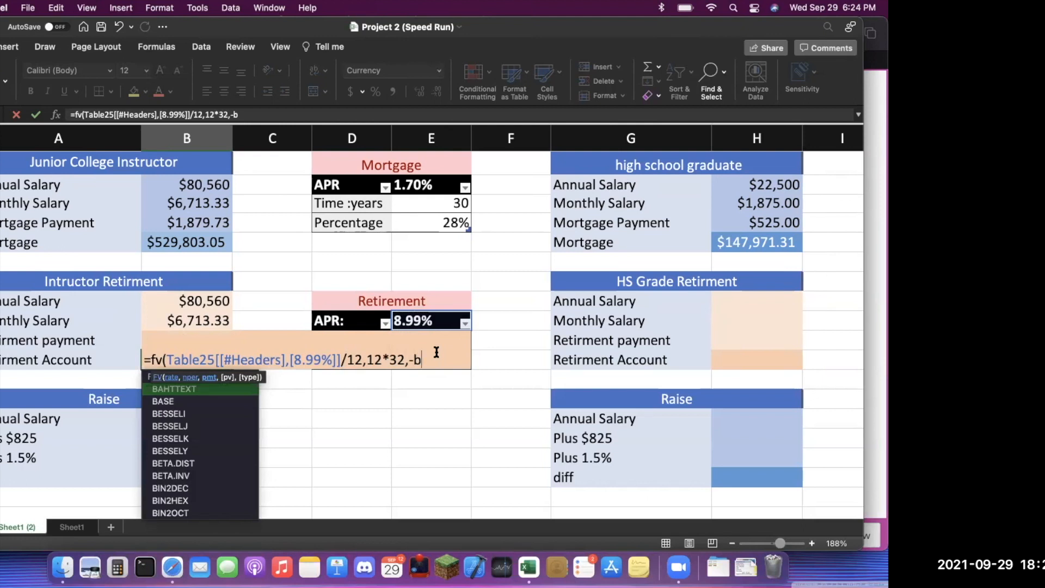
text(10)
key(Return)
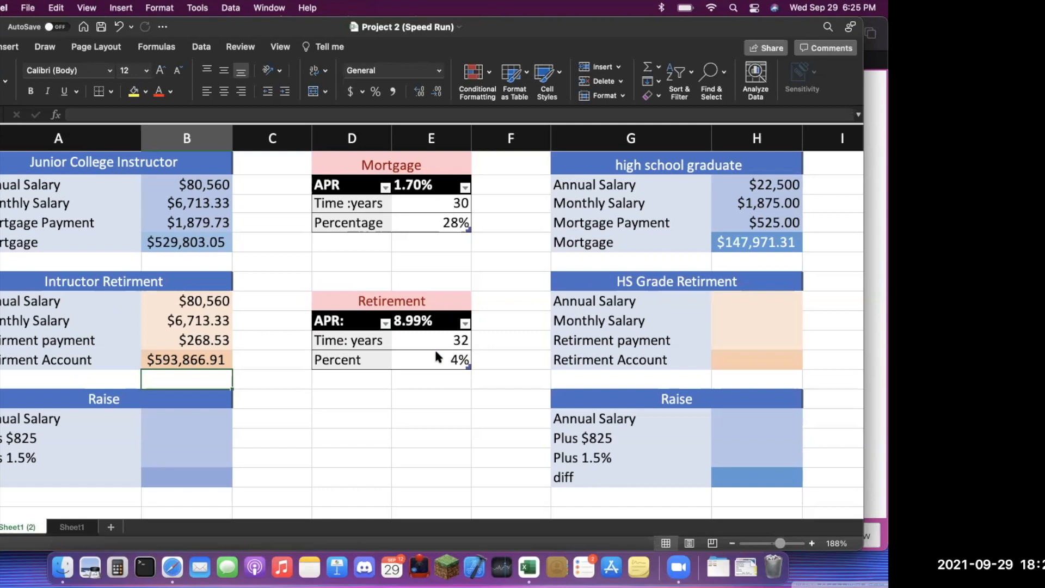
Link the high school graduate's retirement Annual Salary in H8 to H2 and calculate the Monthly Salary in H9 as =H8/12
click(741, 303)
text(=)
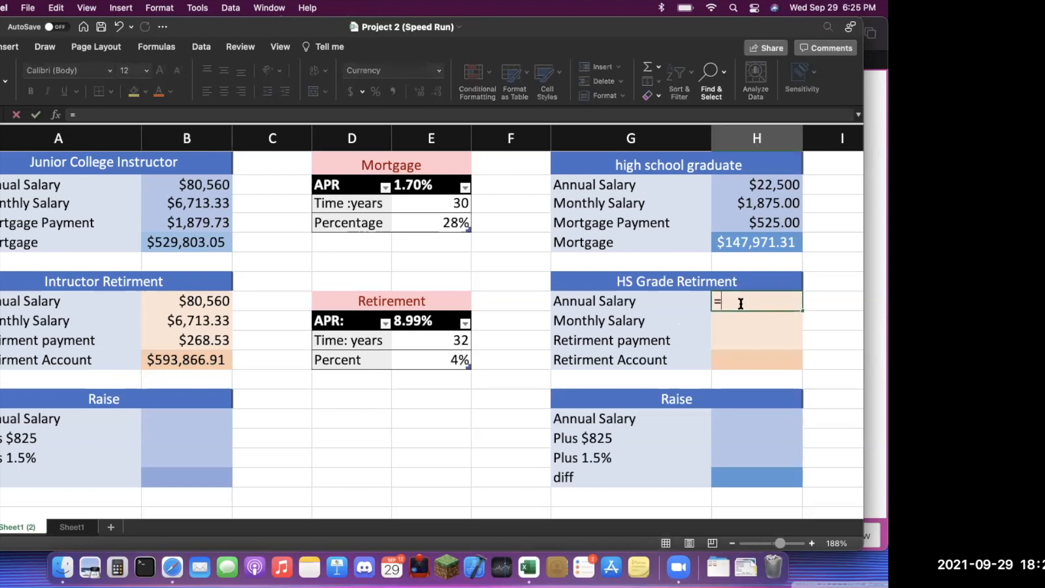
click(764, 188)
key(Return)
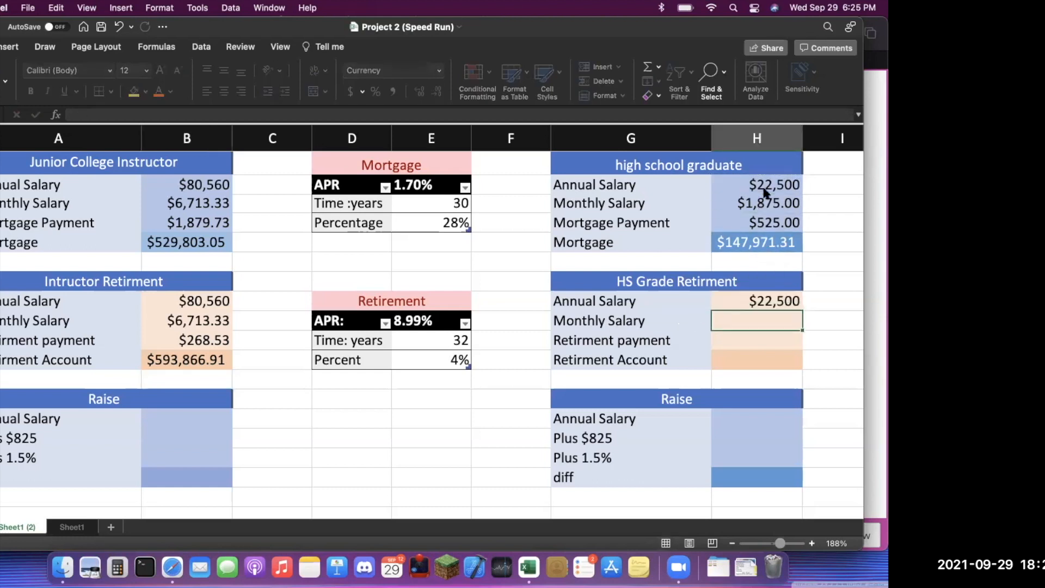
text(=)
click(742, 303)
text(/12)
key(Return)
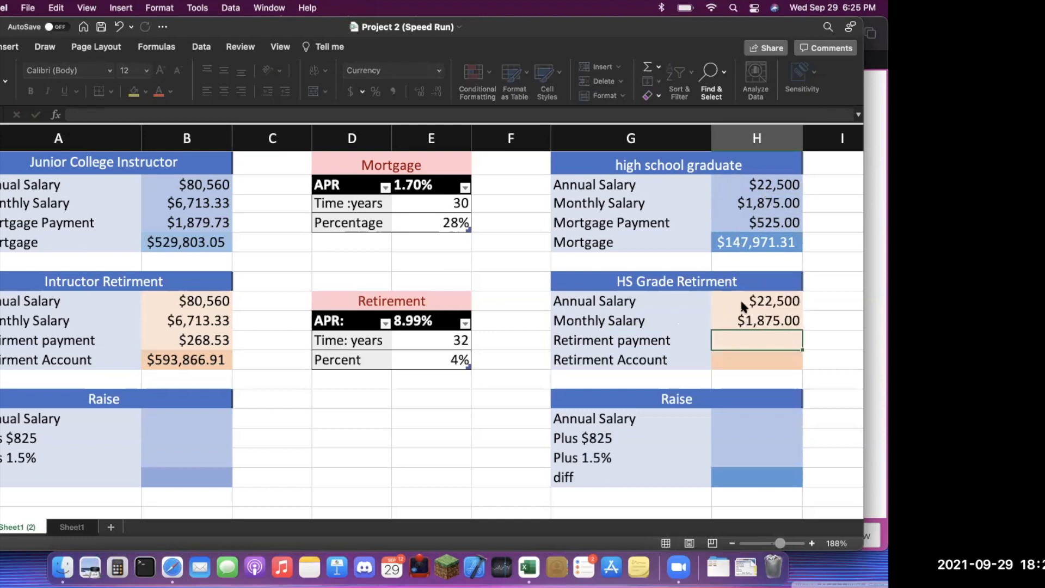
Calculate the high school graduate's retirement payment in H10 with the formula =H9*E11
text(=)
click(741, 313)
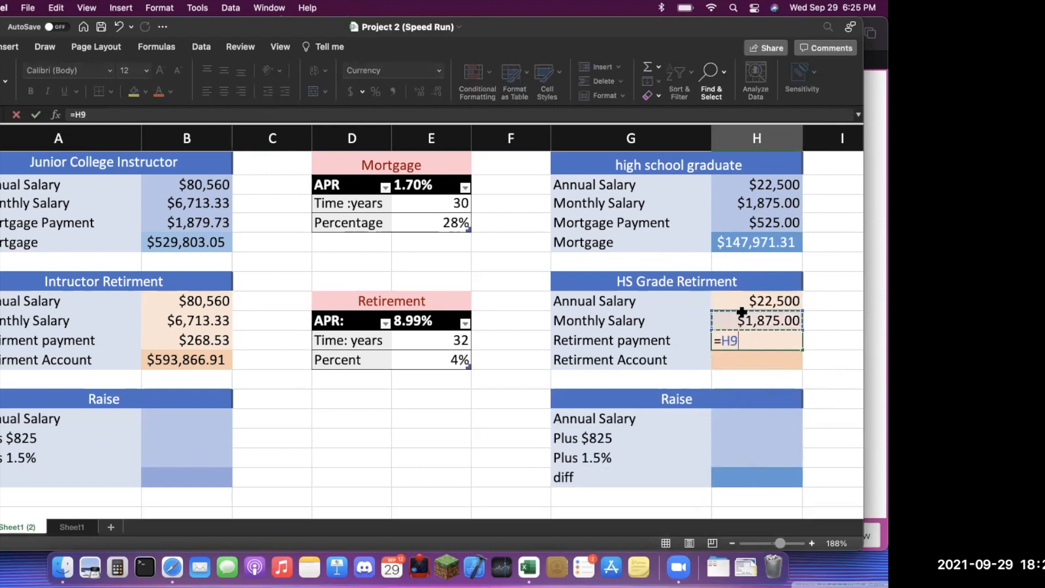
text(*)
click(453, 360)
key(Return)
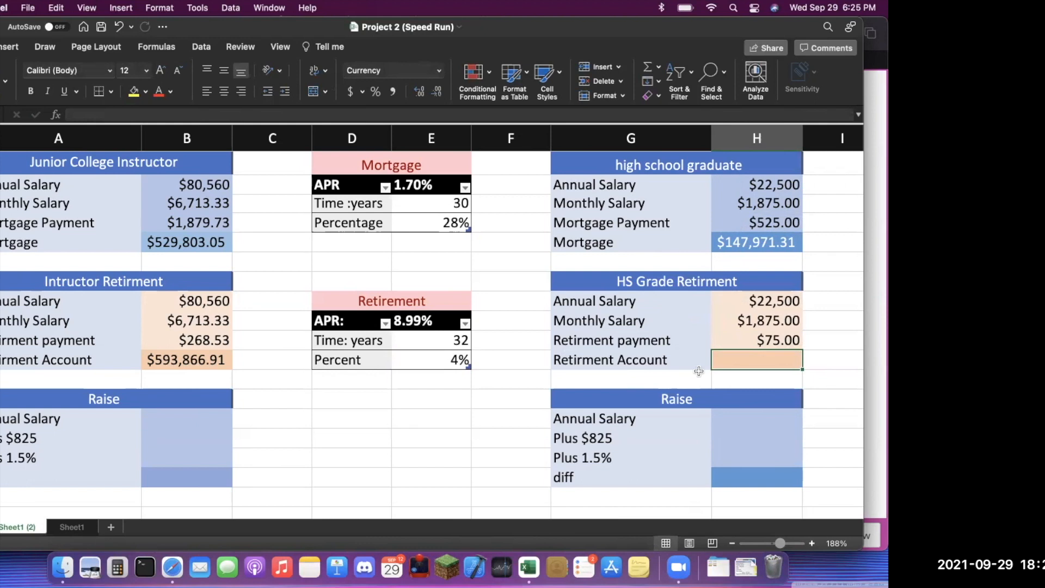
Calculate the high school graduate's retirement account in H11 with FV, using the APR cell E9/12 as rate, 12*E10 periods and payment -H10
text(=fv)
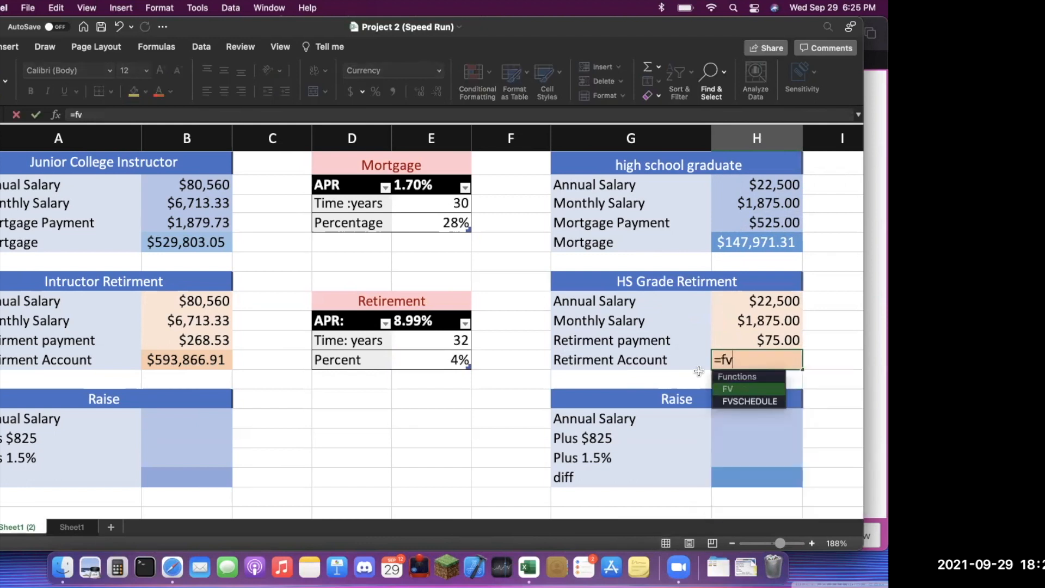
text(()
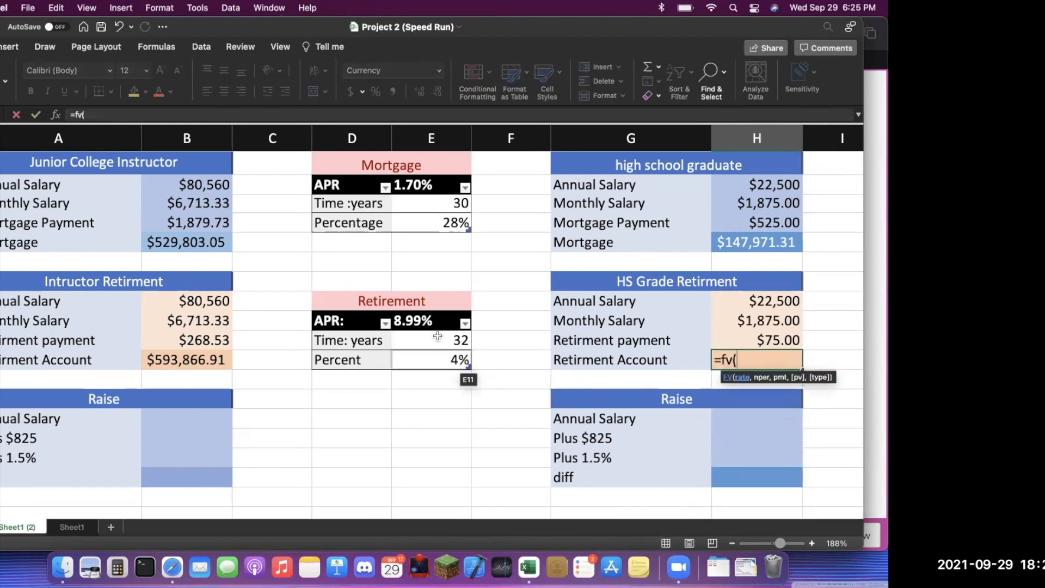
click(430, 320)
text(/12)
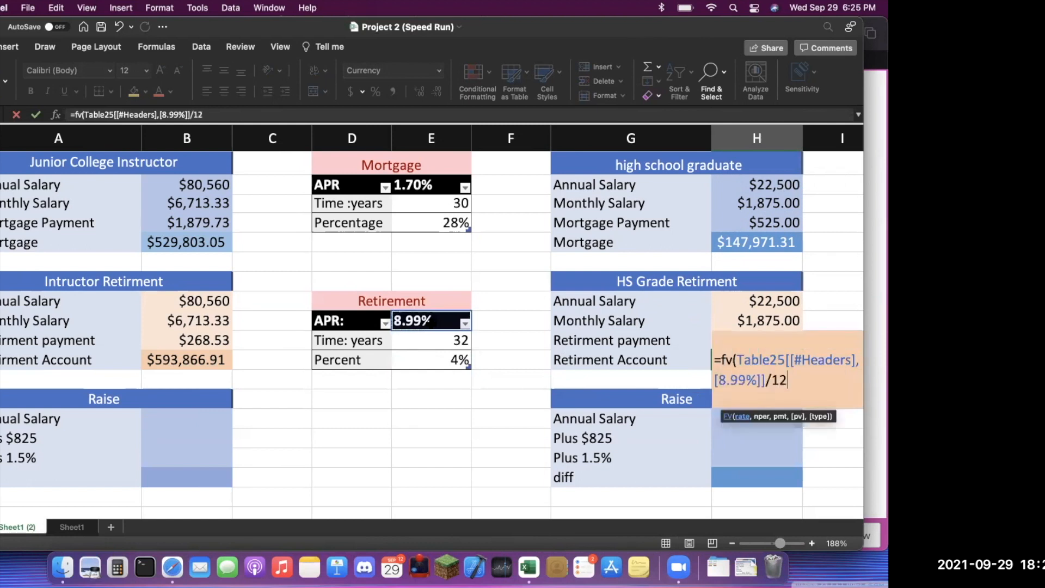
text(,12*)
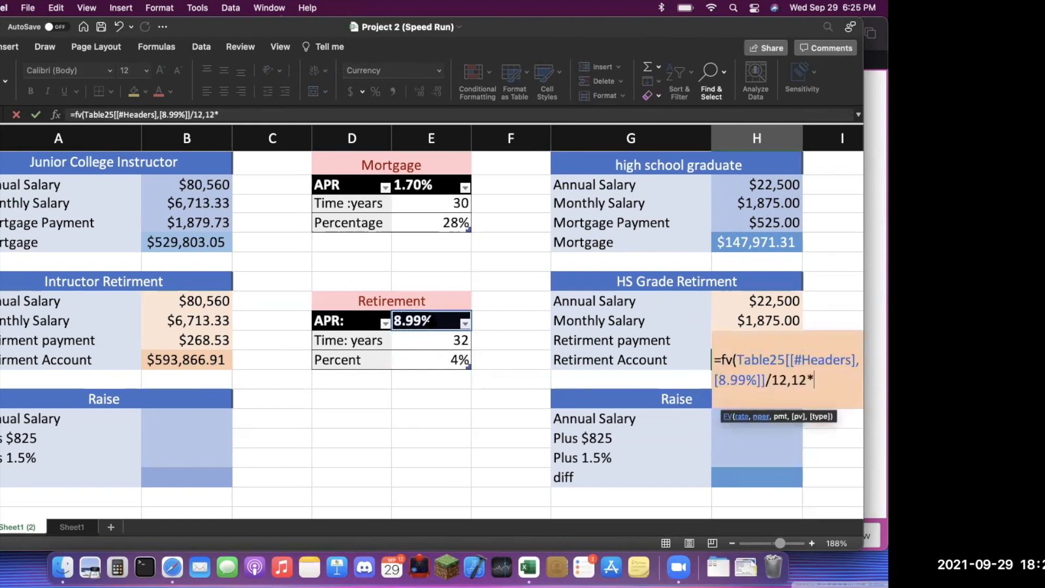
click(448, 340)
text(,-)
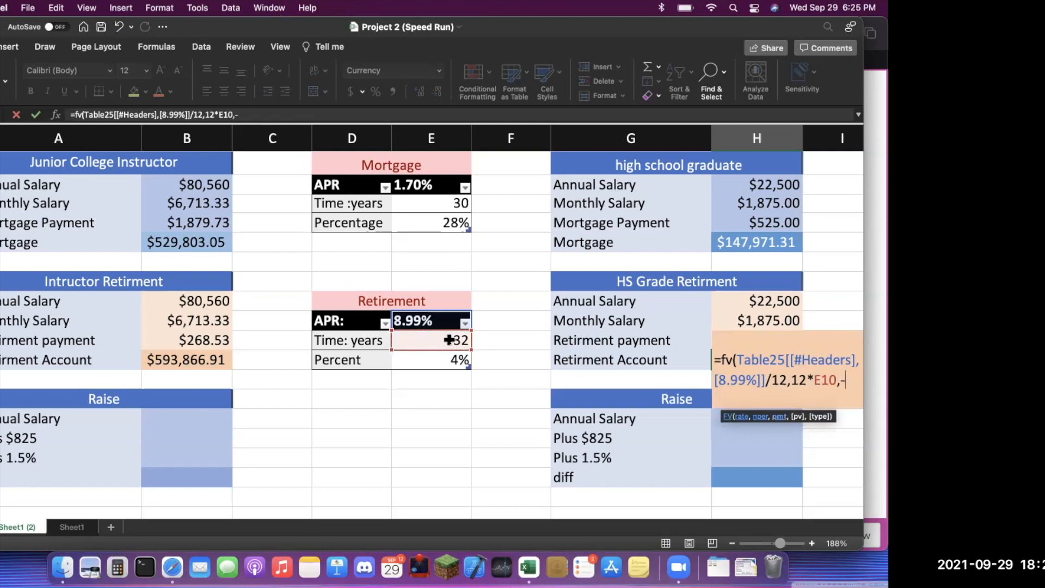
text(h10)
key(Return)
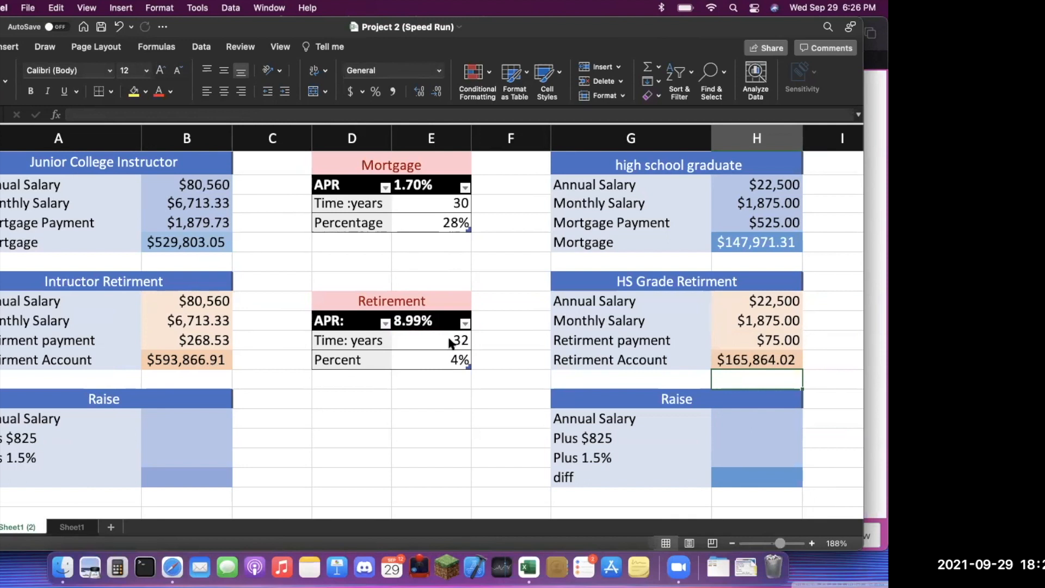
Replace the hard-coded number of years in the instructor's retirement account formula in B11 with a reference to E10
click(214, 358)
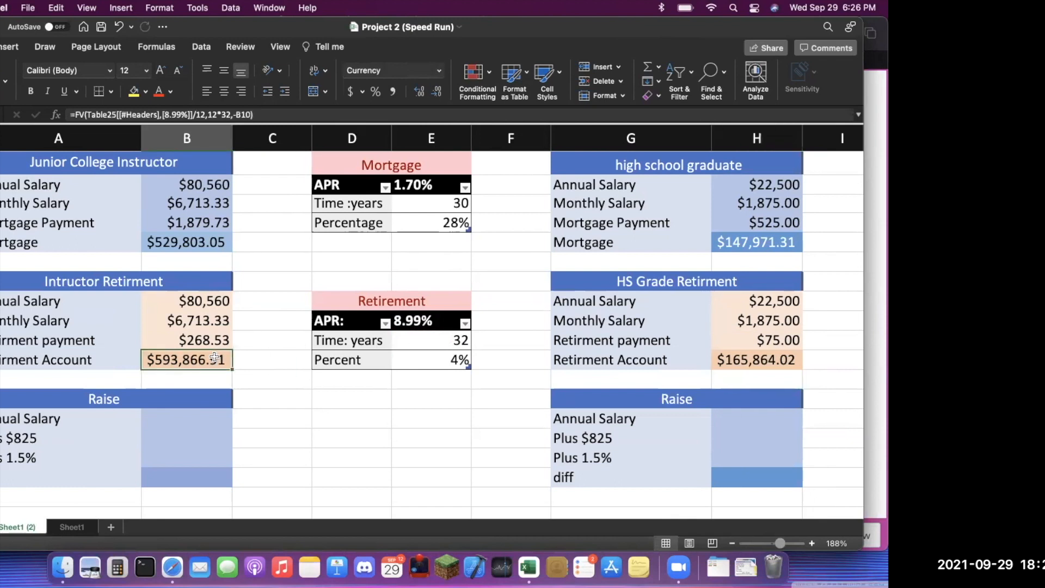
click(230, 114)
key(BackSpace)
key(BackSpace)
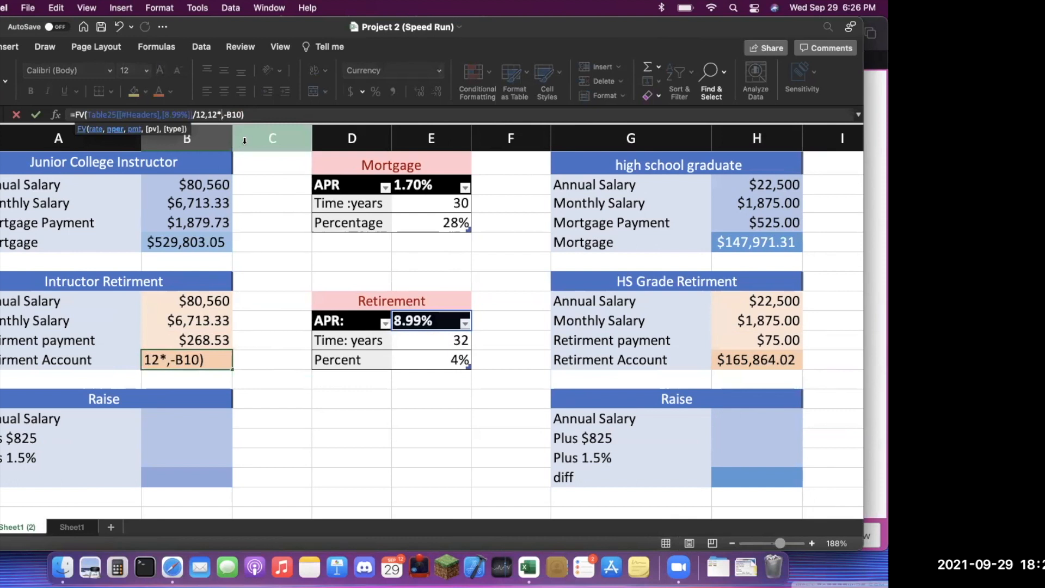
text(e)
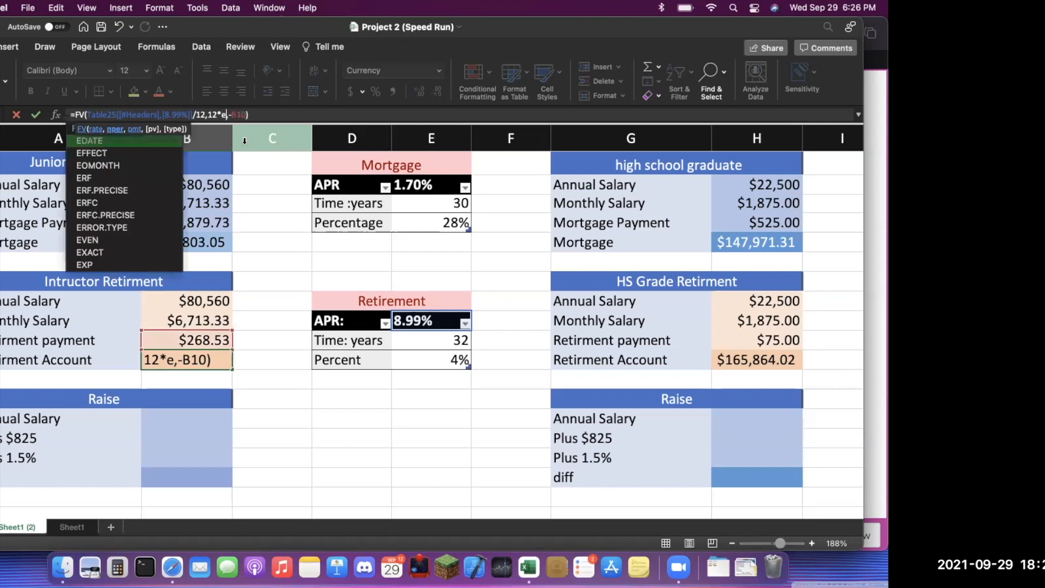
text(10)
key(Return)
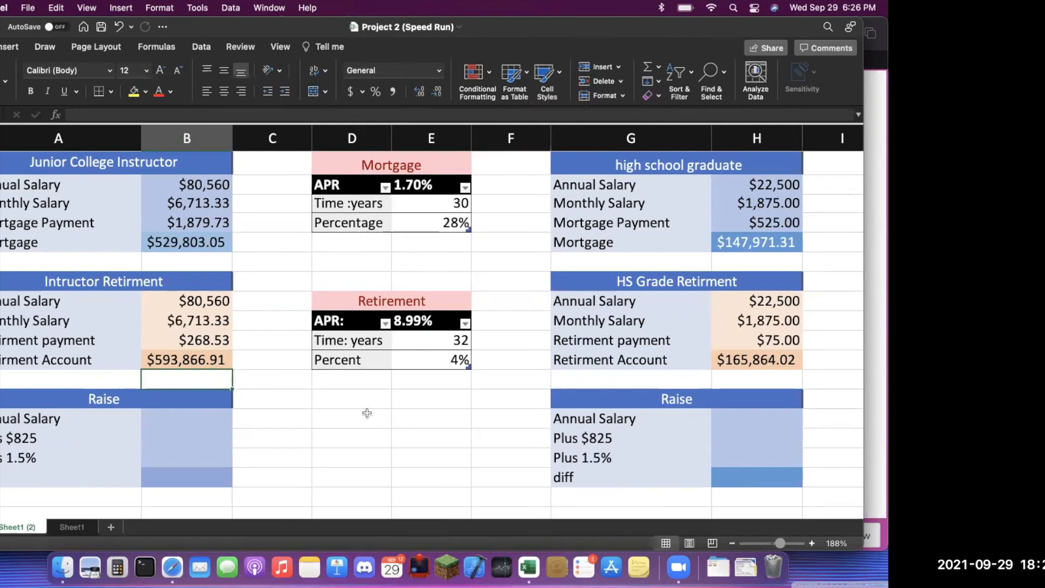
Read the Salary Increase questions on the Project 2 assignment page in Safari, and return to the Excel workbook
key(super+Tab)
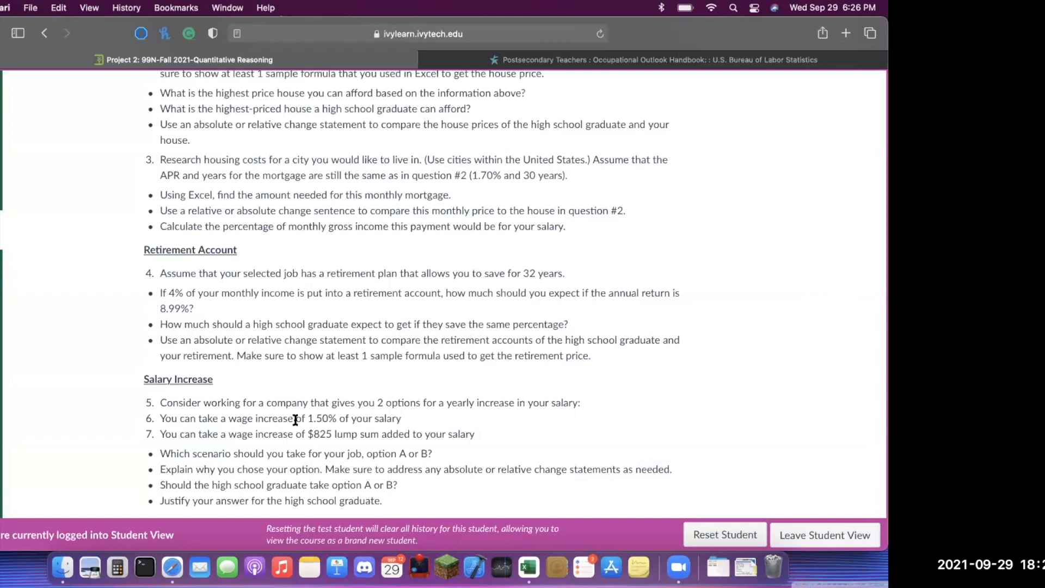
scroll(150, 435, down, 2)
scroll(153, 446, down, 2)
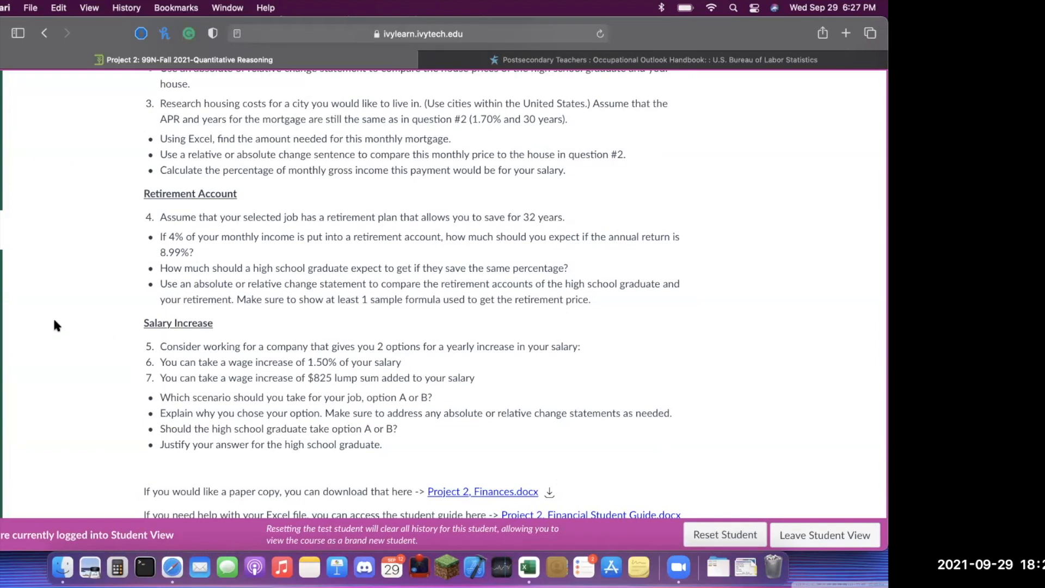
key(super+Tab)
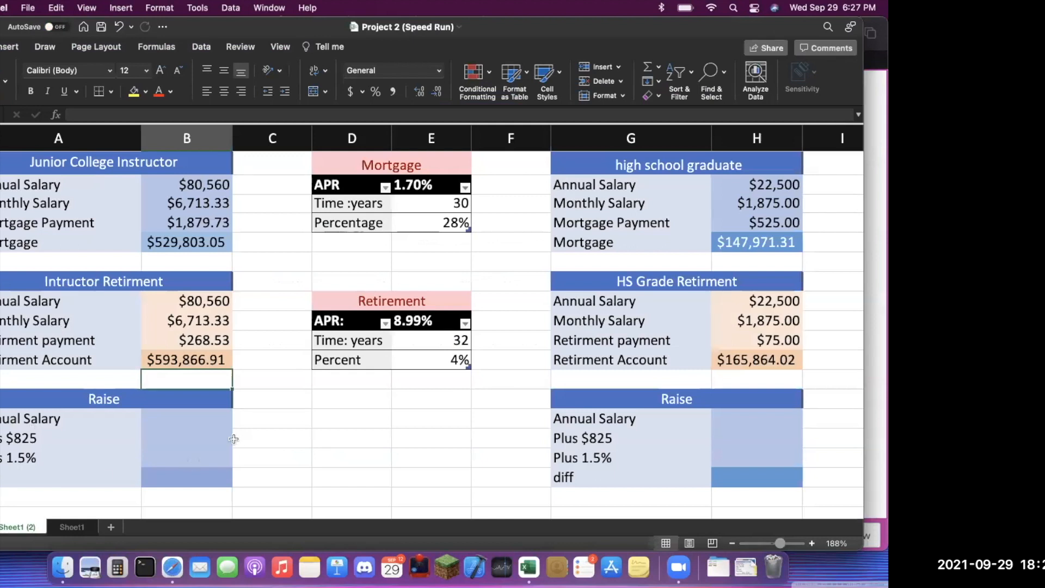
Link the instructor's raise Annual Salary in B14 to B2 and calculate the Plus $825 salary in B15 as =B14+825
click(196, 419)
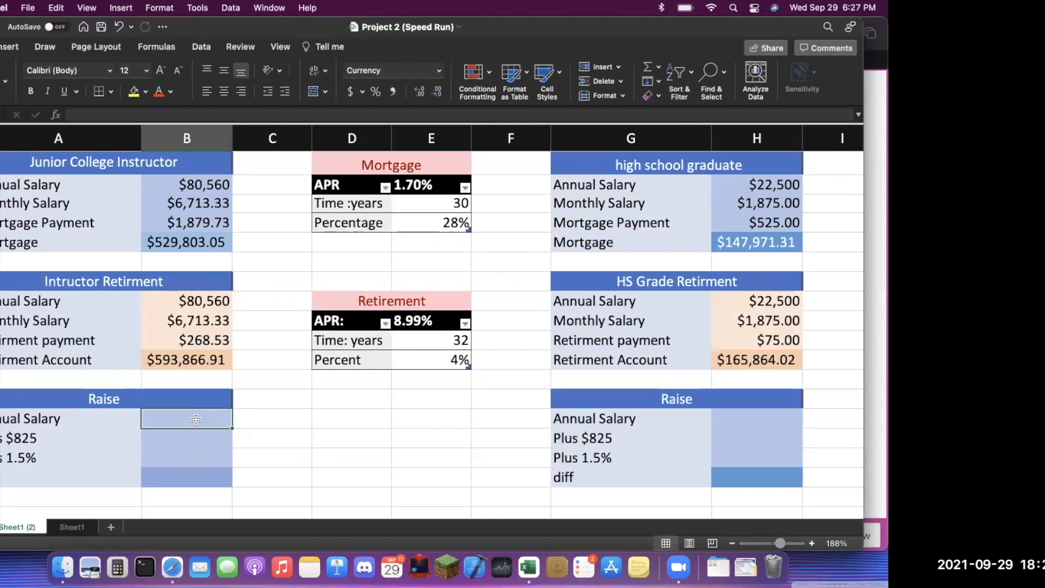
text(=)
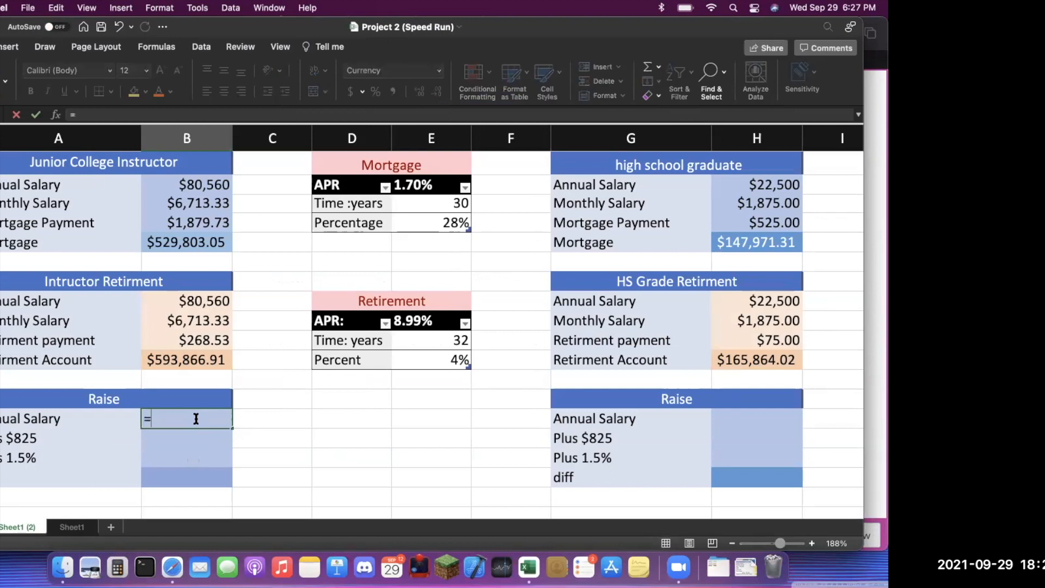
click(203, 184)
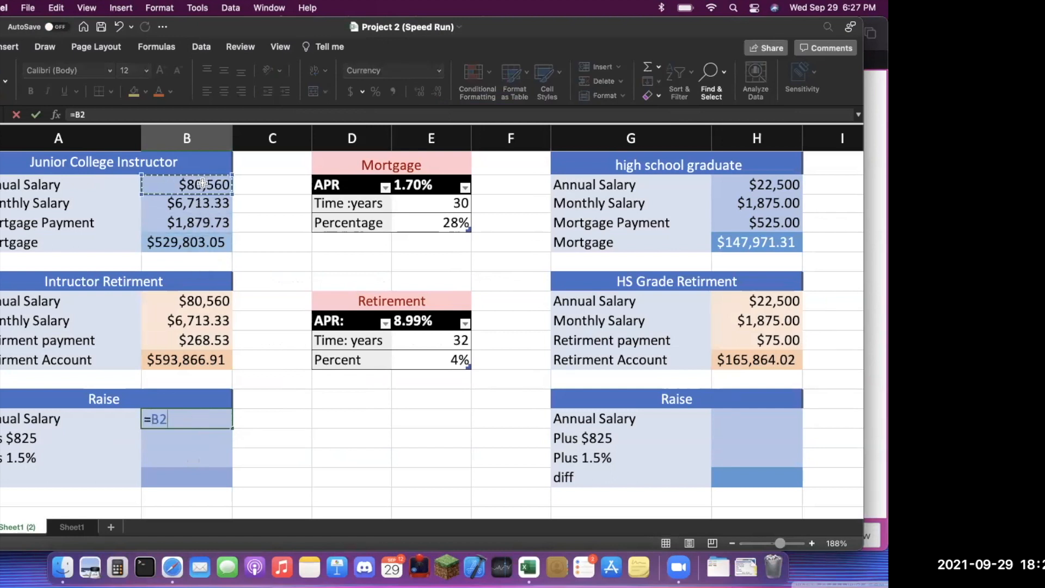
key(Return)
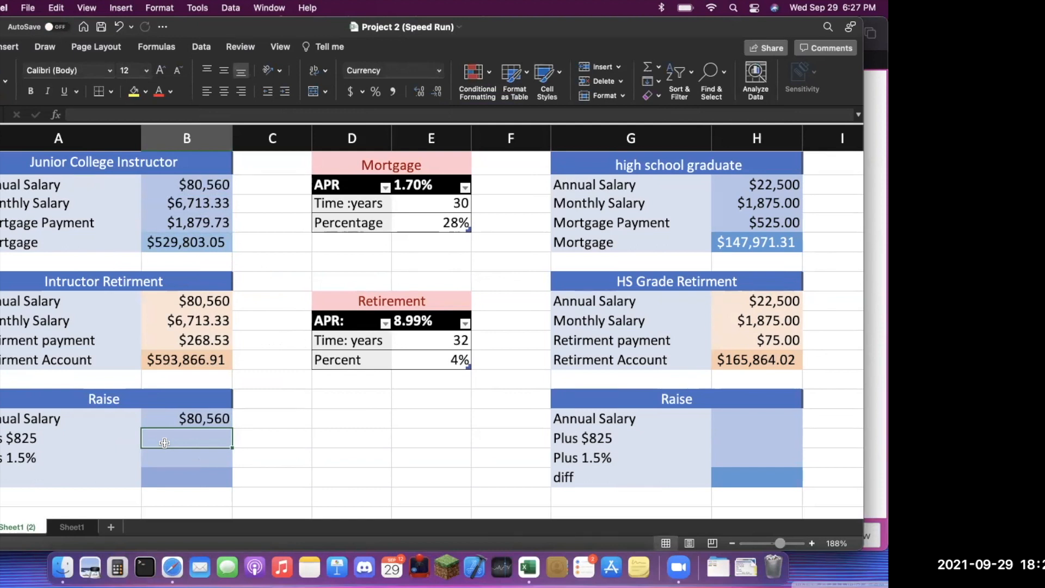
text(=)
click(199, 415)
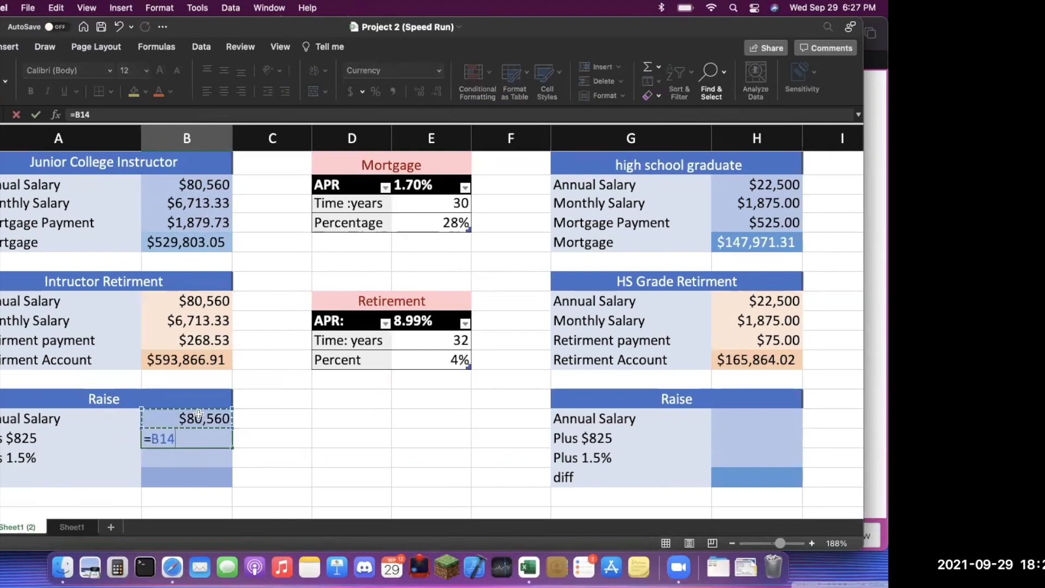
text(+825)
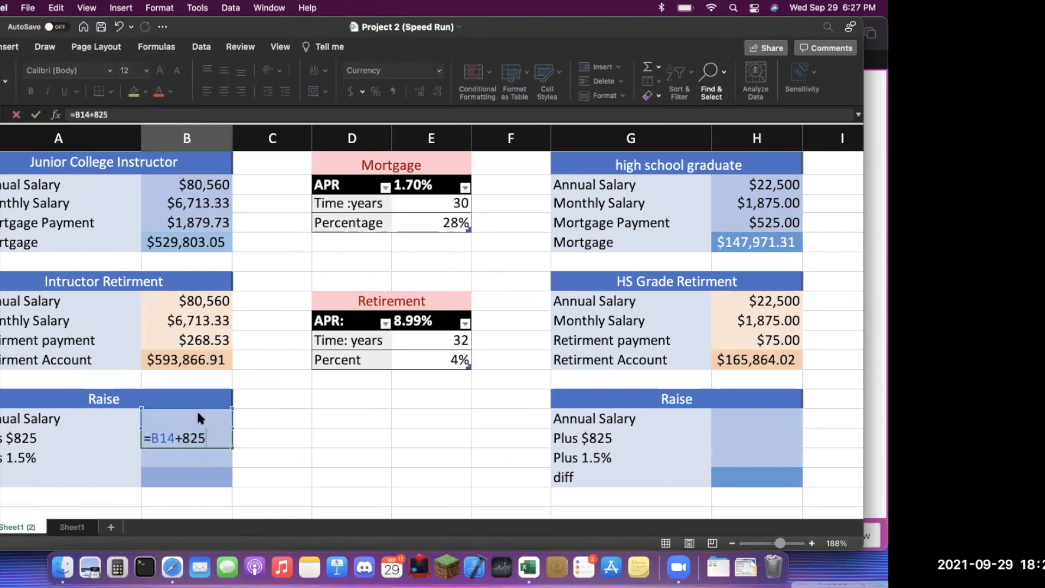
key(Return)
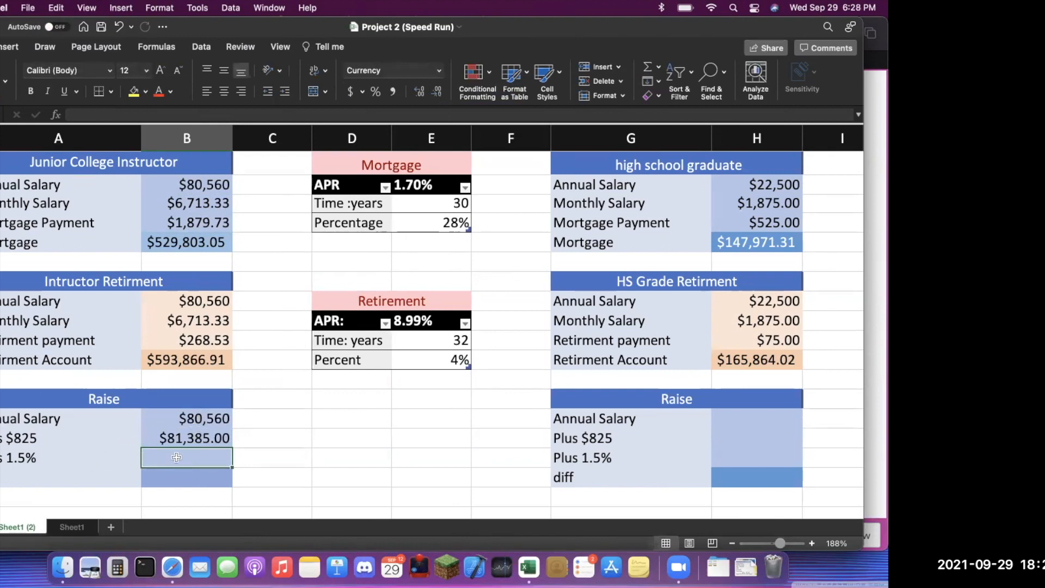
Calculate the instructor's Plus 1.5% salary in B16 with the formula =B14*1.015
text(=)
click(205, 419)
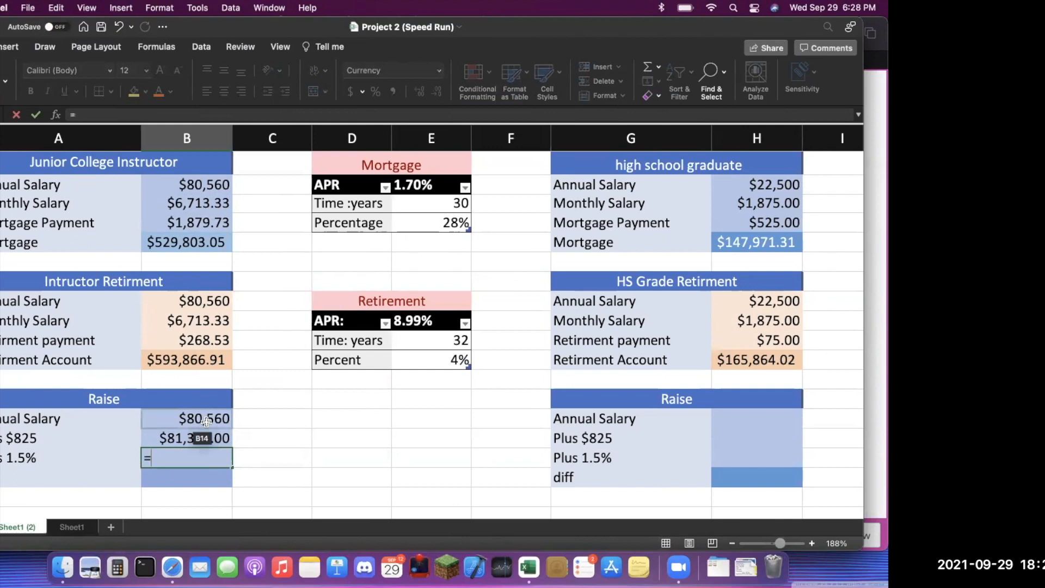
text(*)
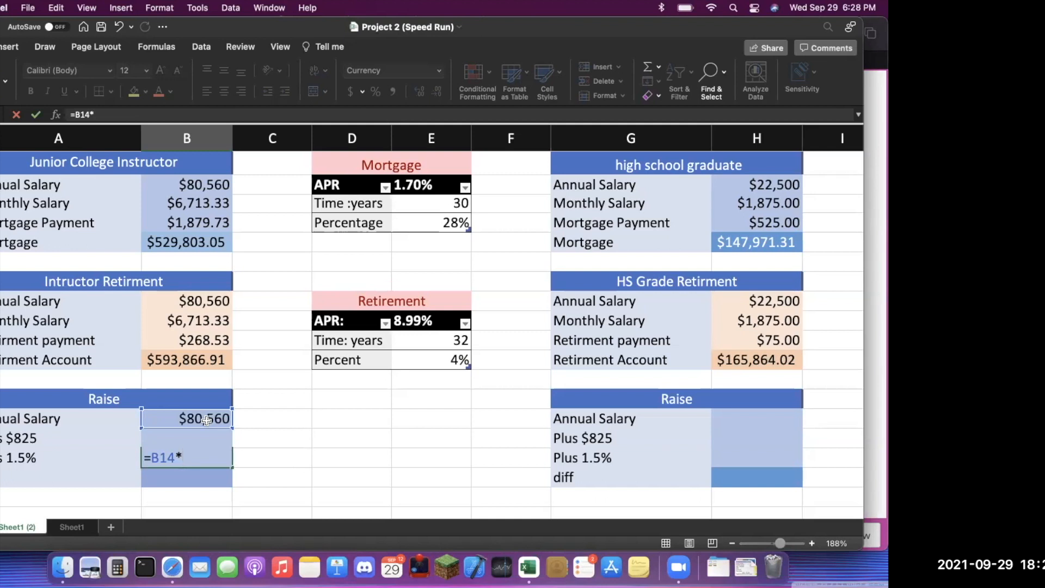
text(1.015)
key(Return)
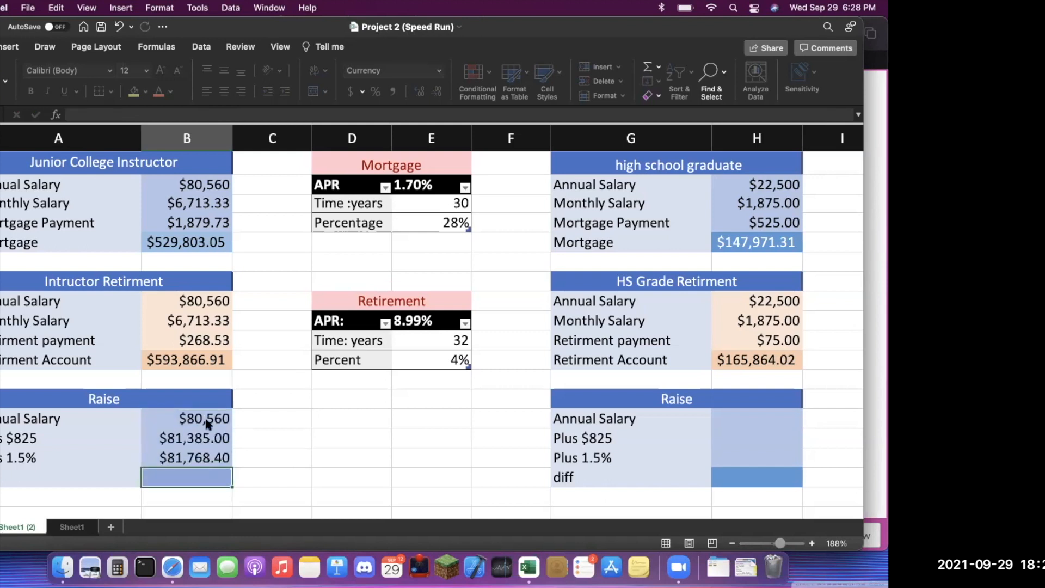
key(Up)
text(=)
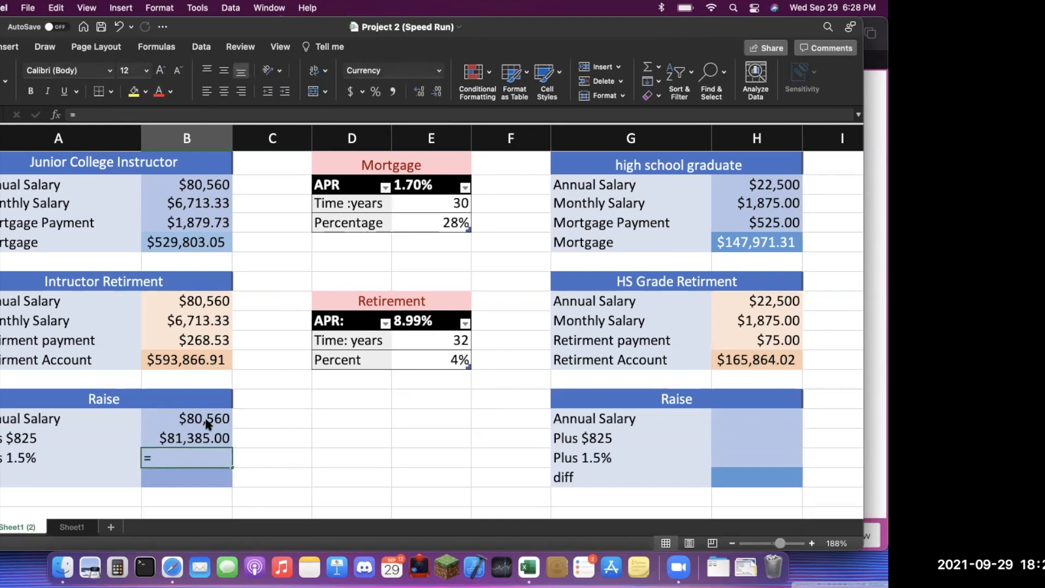
key(Return)
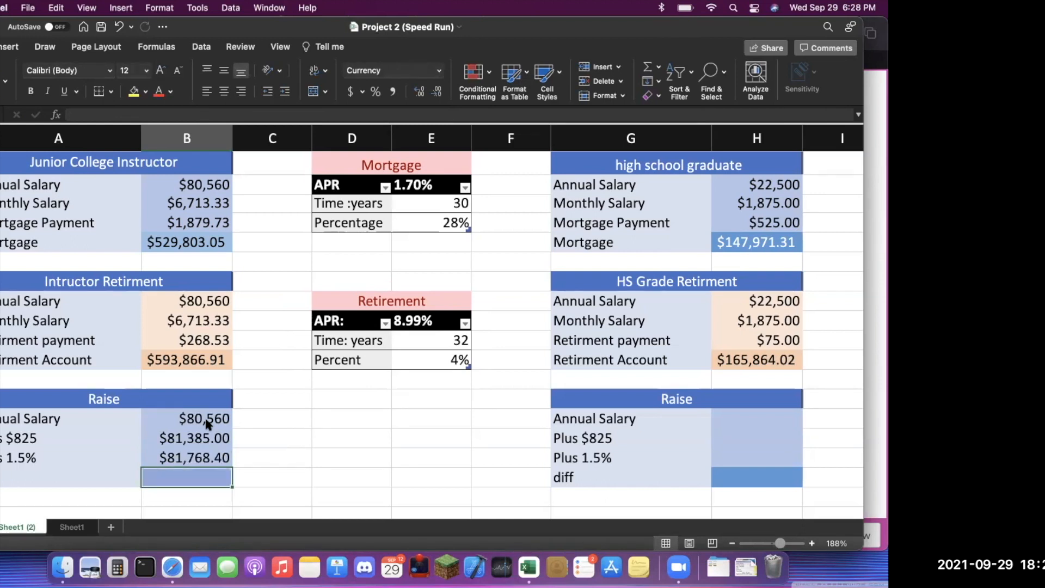
Compare the instructor's two raise options and calculate their difference in B17 with the formula =B16-B15
click(205, 463)
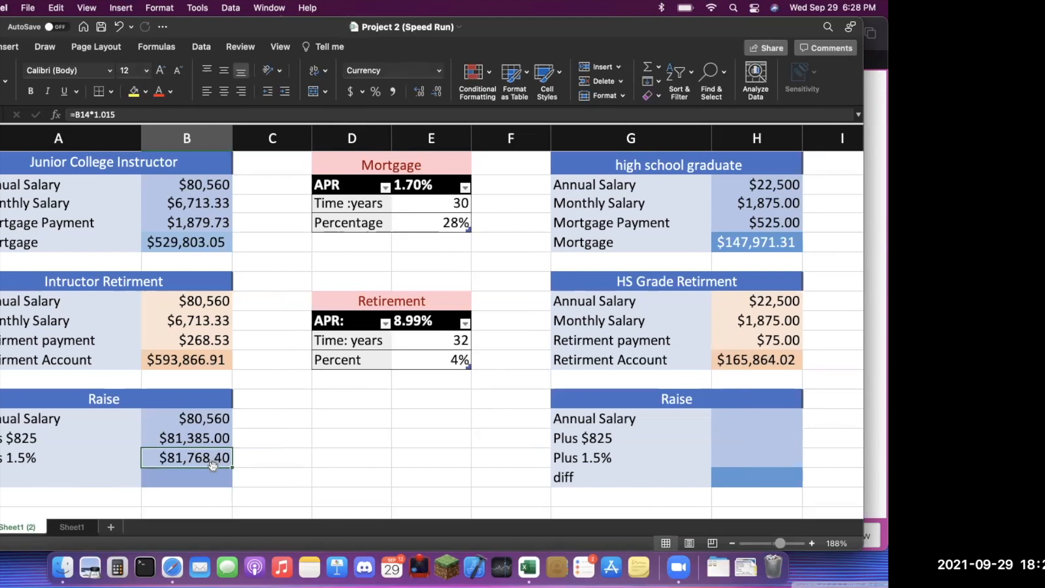
click(214, 438)
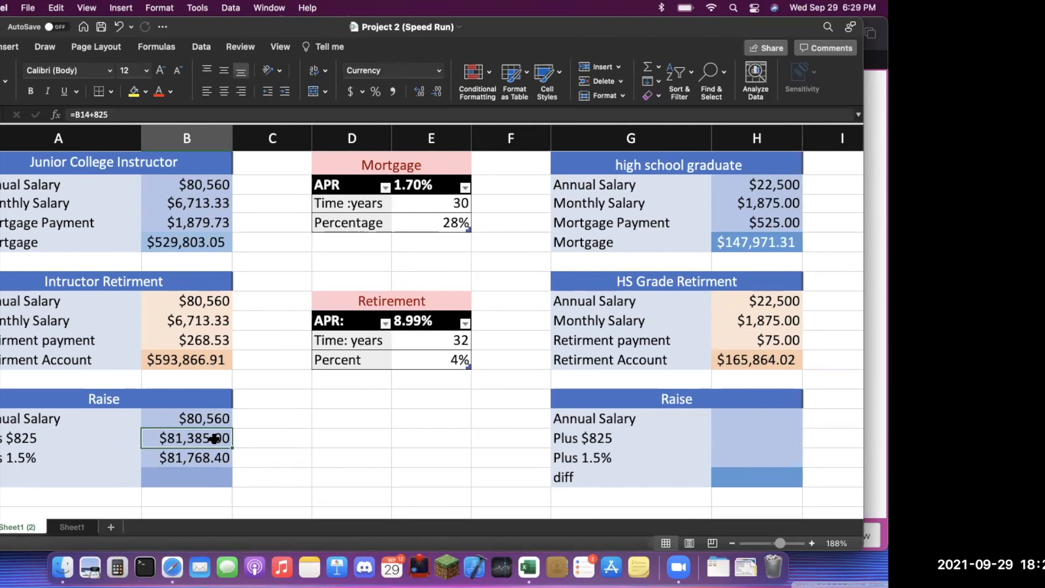
click(200, 477)
text(=)
click(199, 459)
text(-)
click(200, 438)
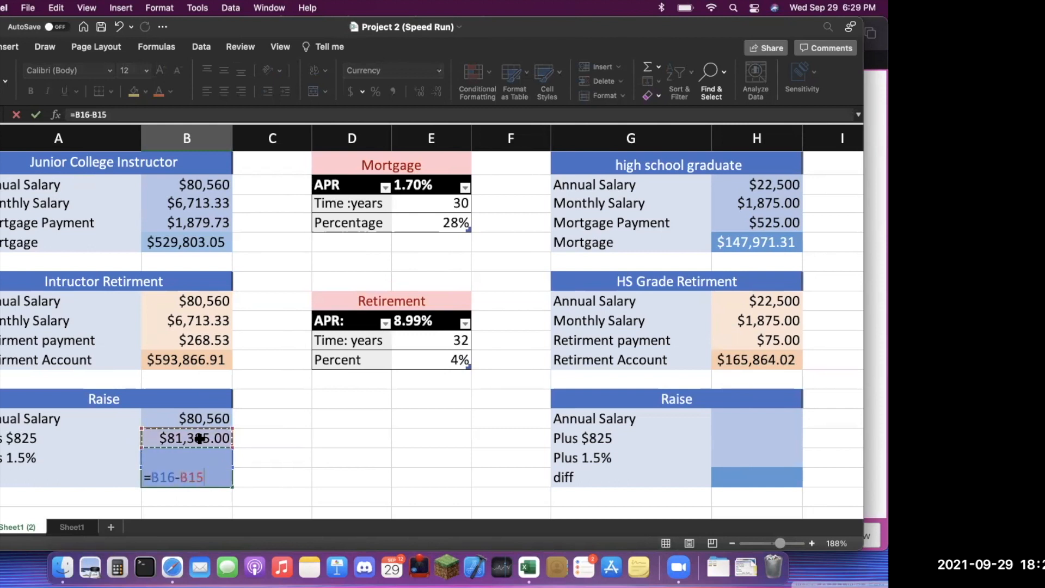
key(Return)
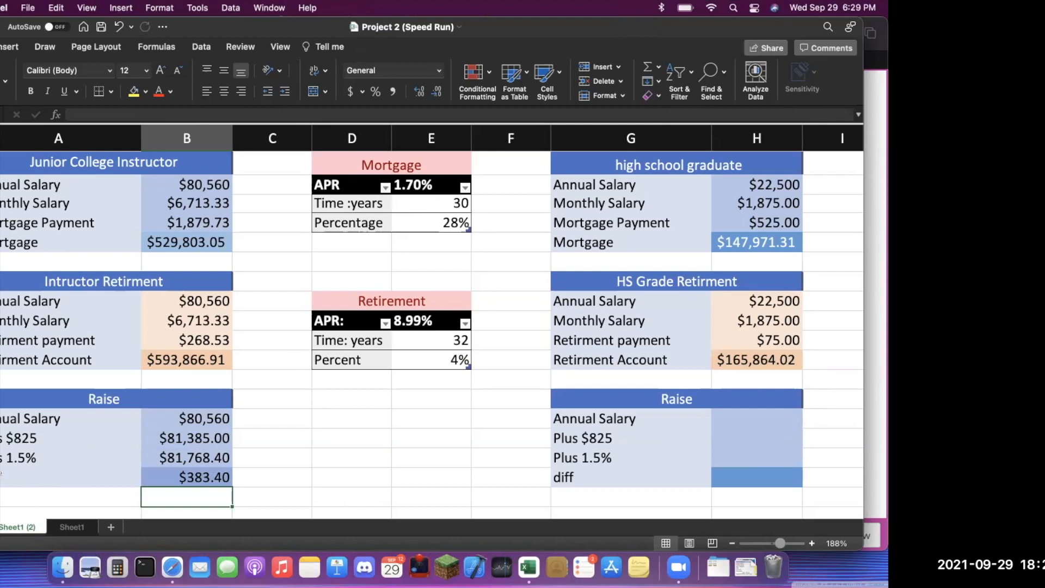
Replace the label in A17 of the instructor's Raise table with "Absolute change"
click(15, 486)
drag(103, 113, 54, 114)
text(Ab)
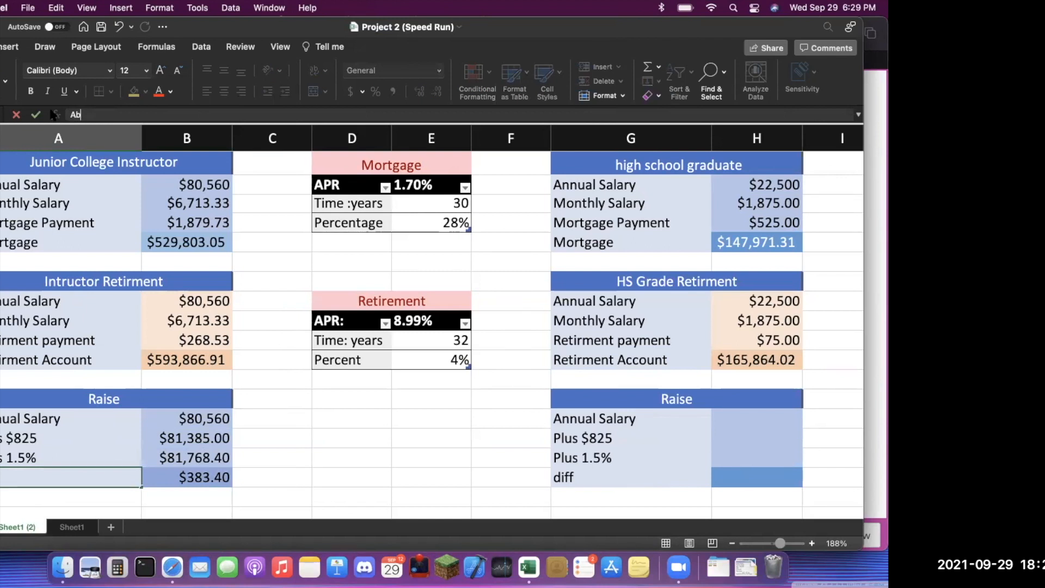
text(solute change)
key(Return)
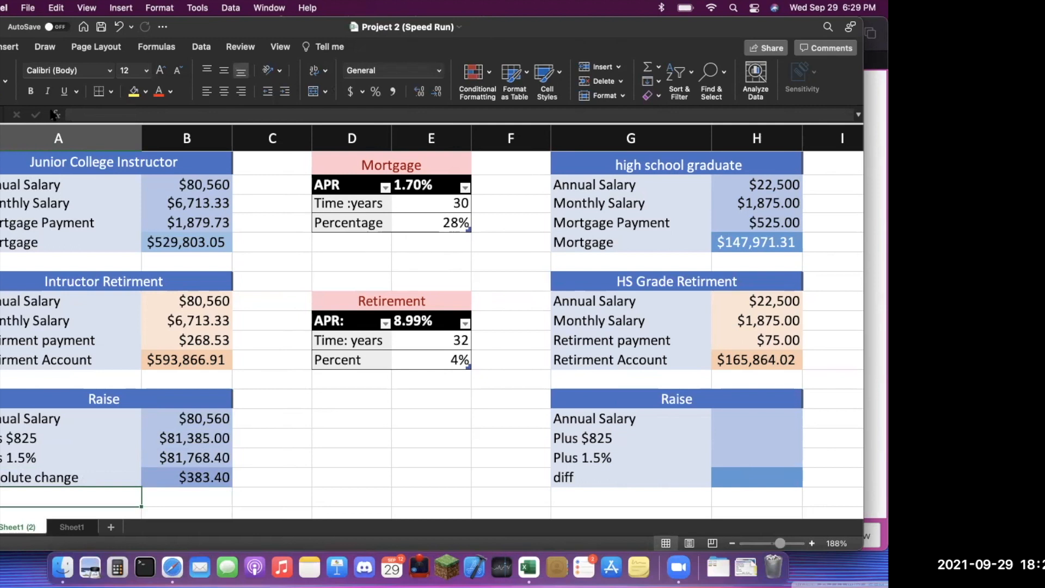
Clear the Plus 1.5% salary in B16 and the absolute change in B17 of the instructor's Raise table
click(166, 459)
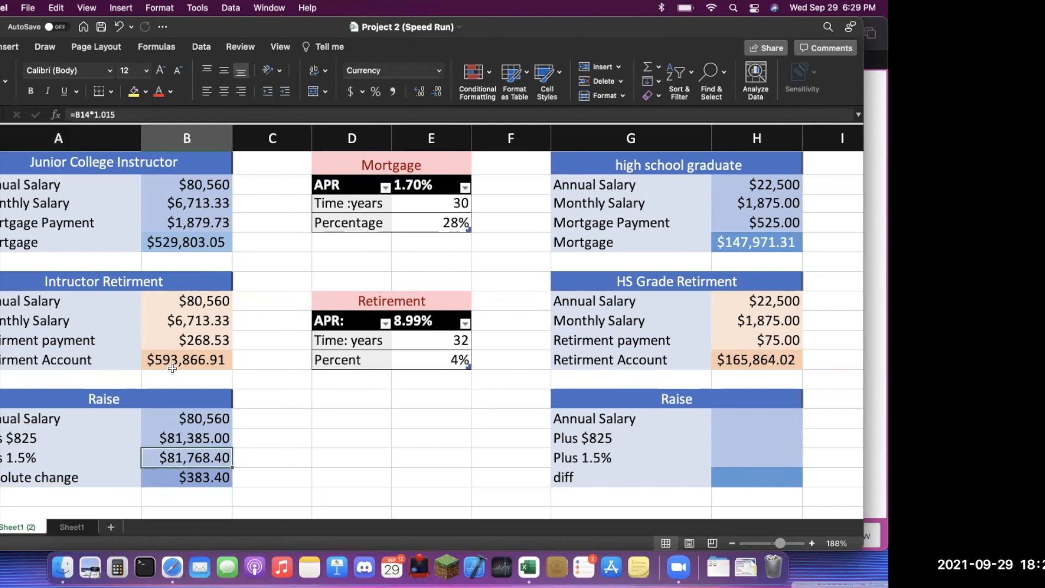
key(Delete)
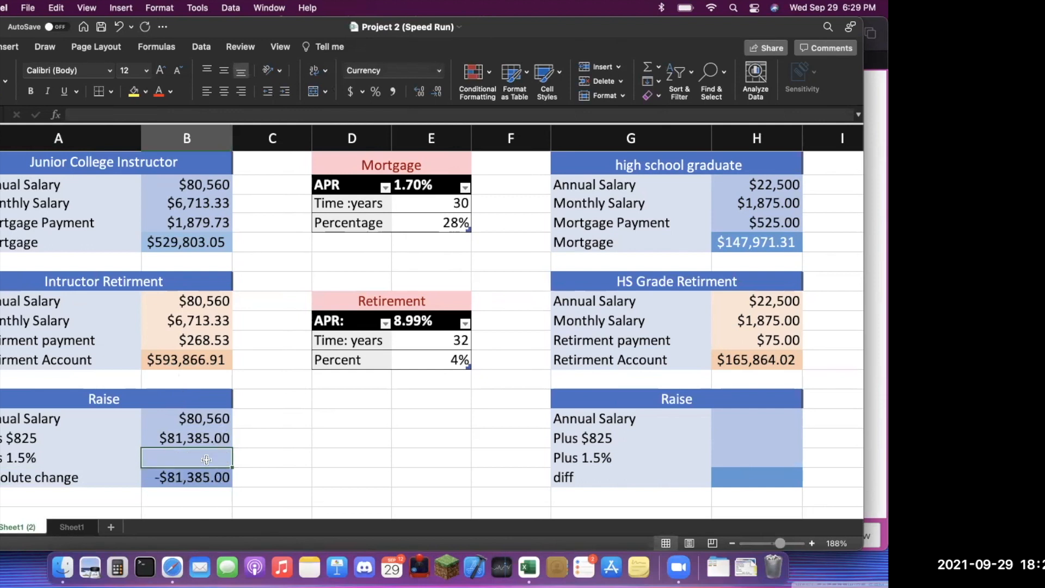
click(199, 477)
key(Delete)
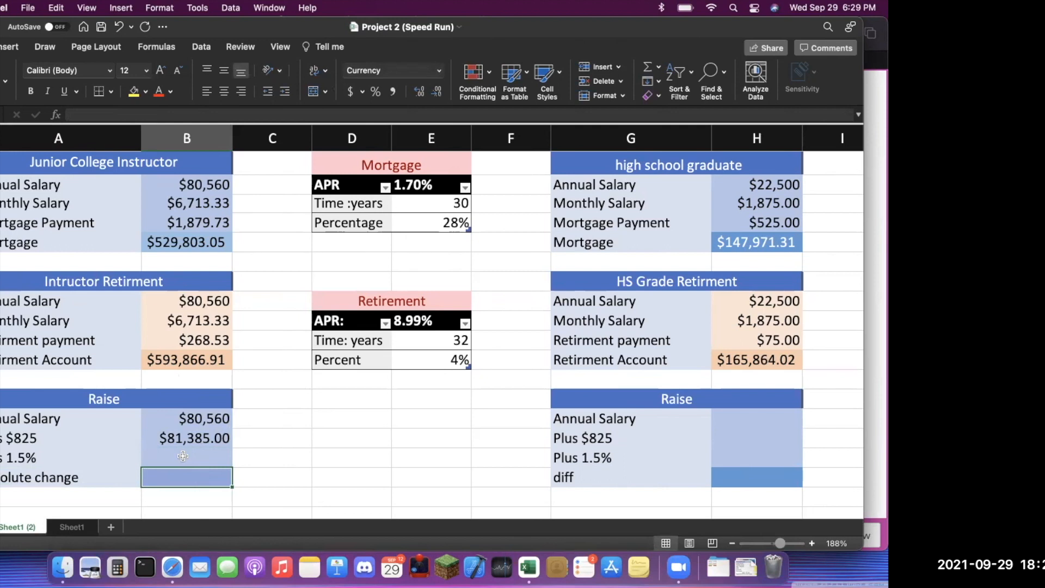
Enter the instructor's Plus 1.5% salary formula =B14*1.015 in the empty cell B16
click(192, 424)
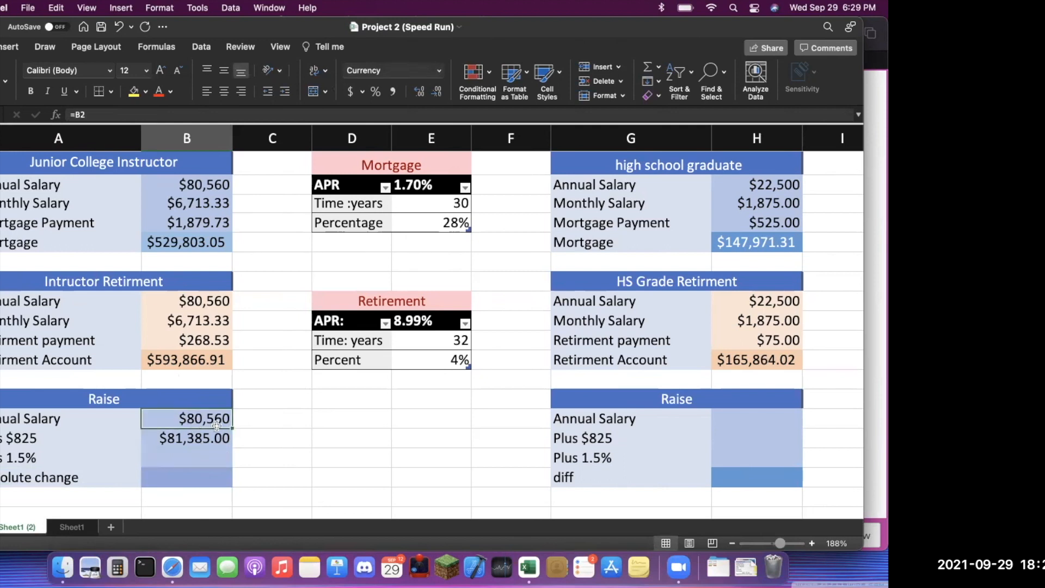
click(186, 454)
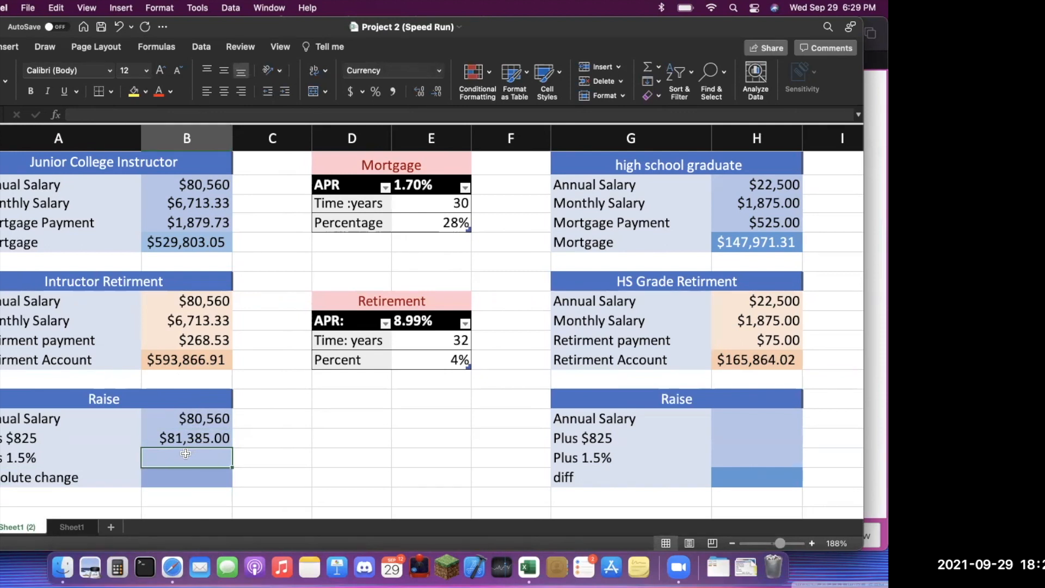
text(=)
click(197, 416)
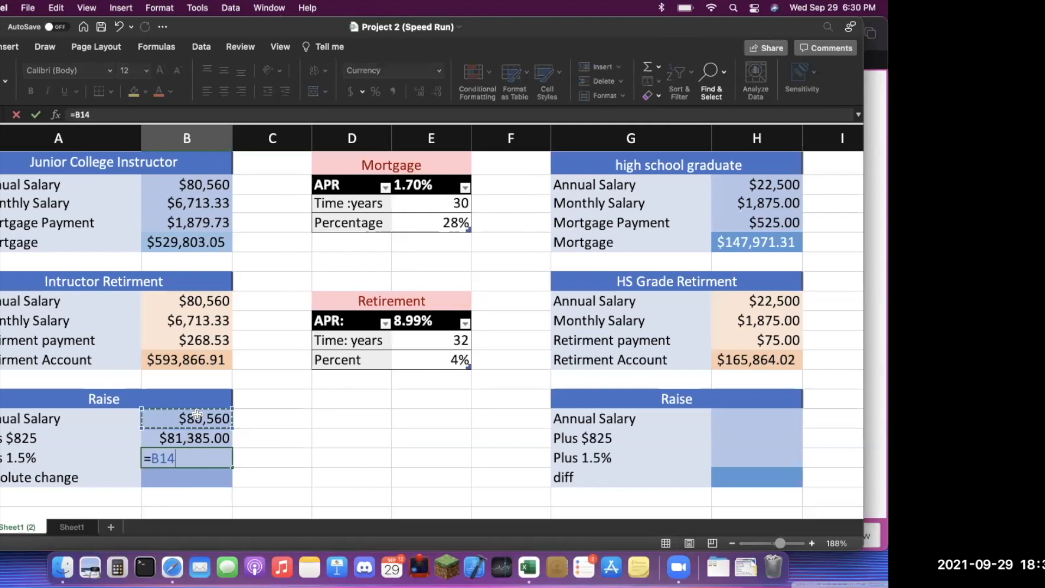
text(*1.015)
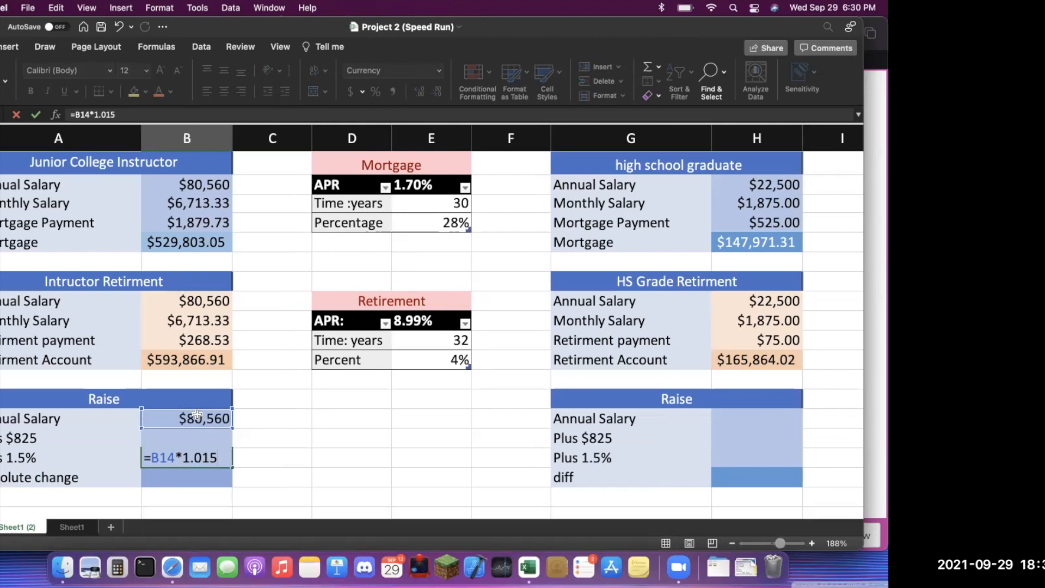
key(Return)
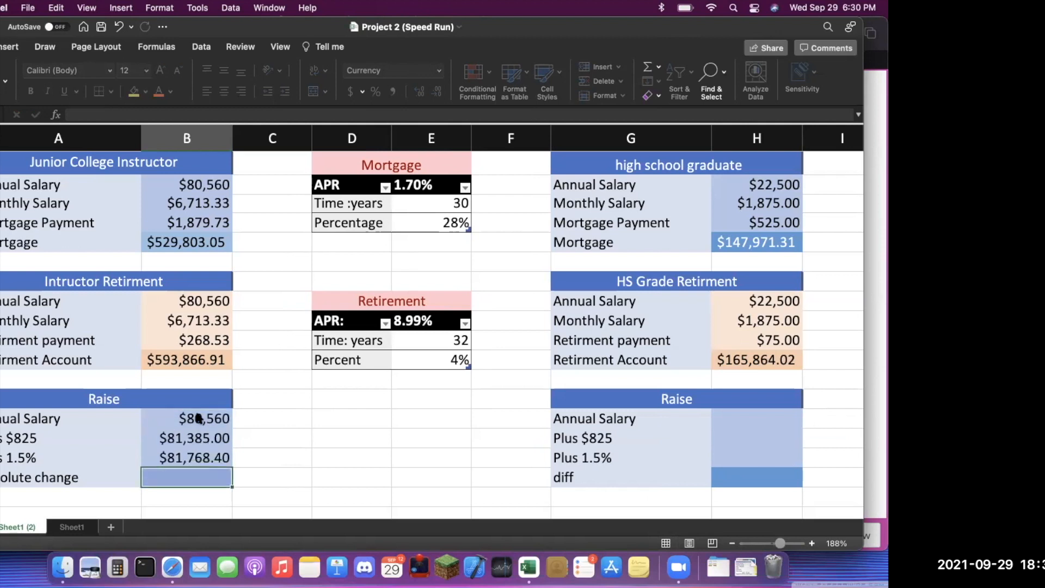
Calculate the instructor's absolute change in B17 by subtracting B15 from B16
text(=)
click(204, 458)
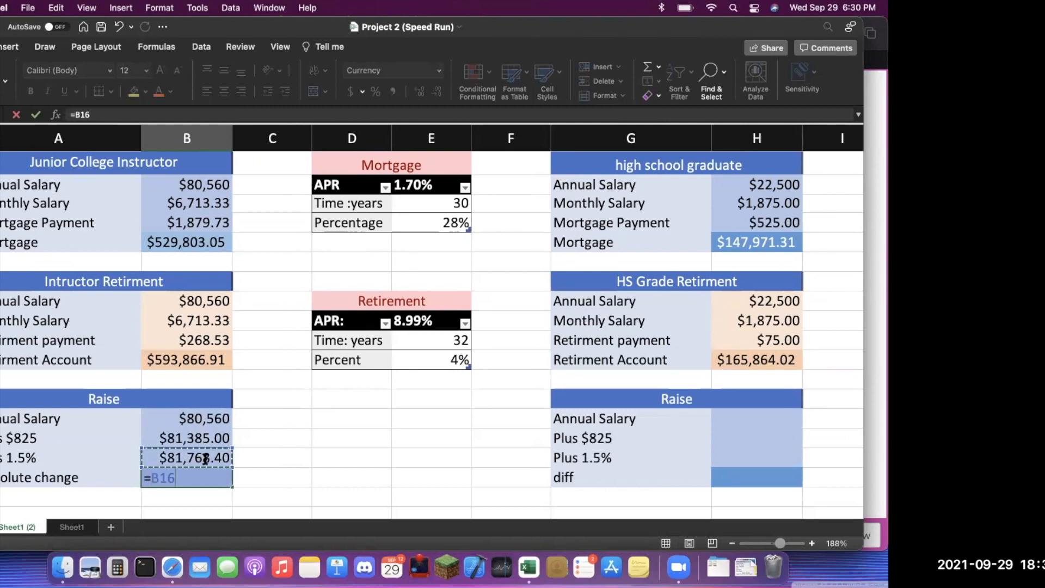
text(-)
click(193, 438)
key(Return)
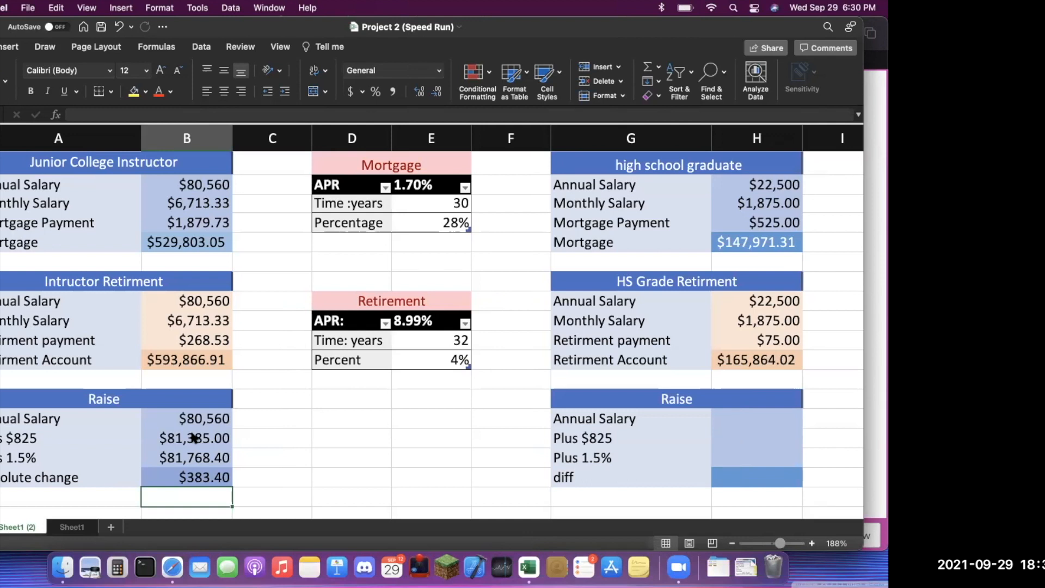
Link the high school graduate's raise Annual Salary in H14 to the salary in H2
click(753, 422)
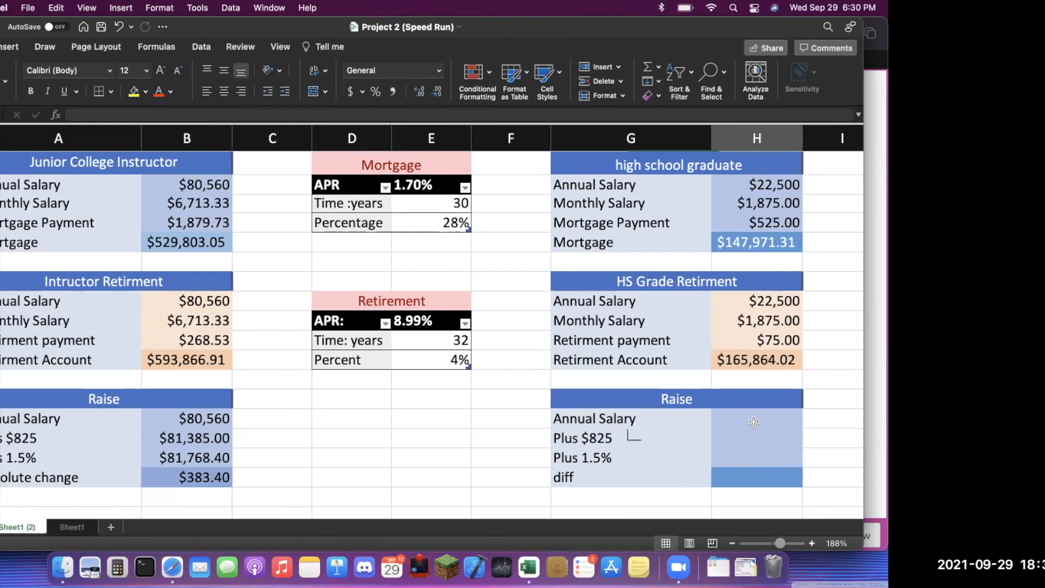
text(=)
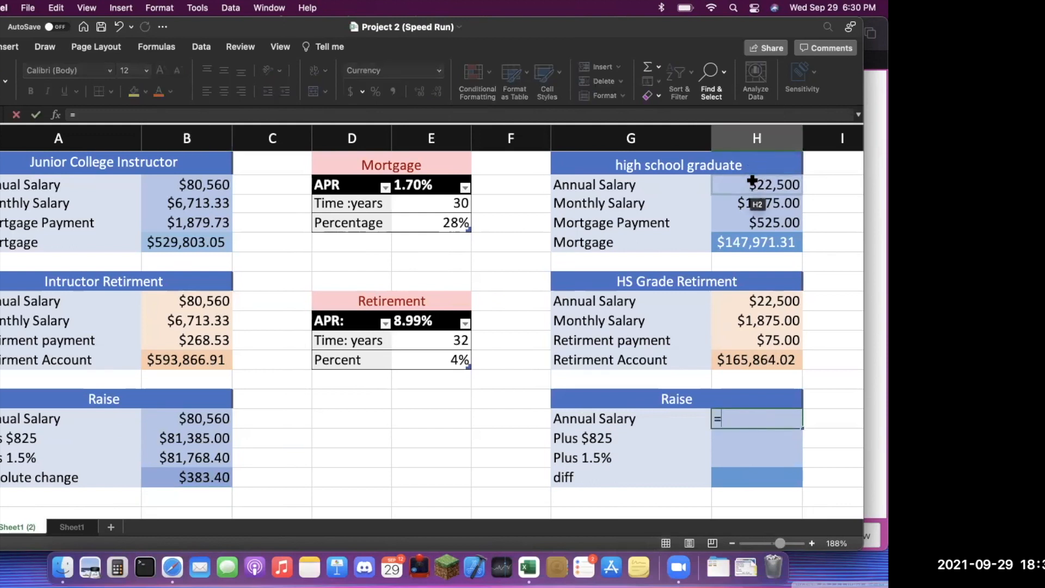
click(752, 184)
key(Return)
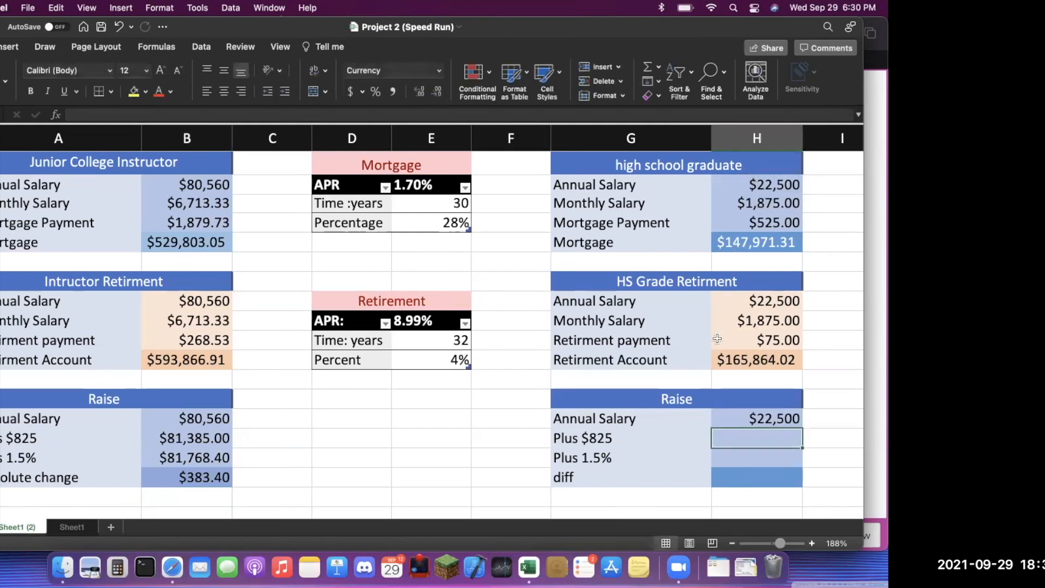
Enter the high school graduate's Plus $825 salary in H15 as the formula =H14+825
text(=)
click(757, 417)
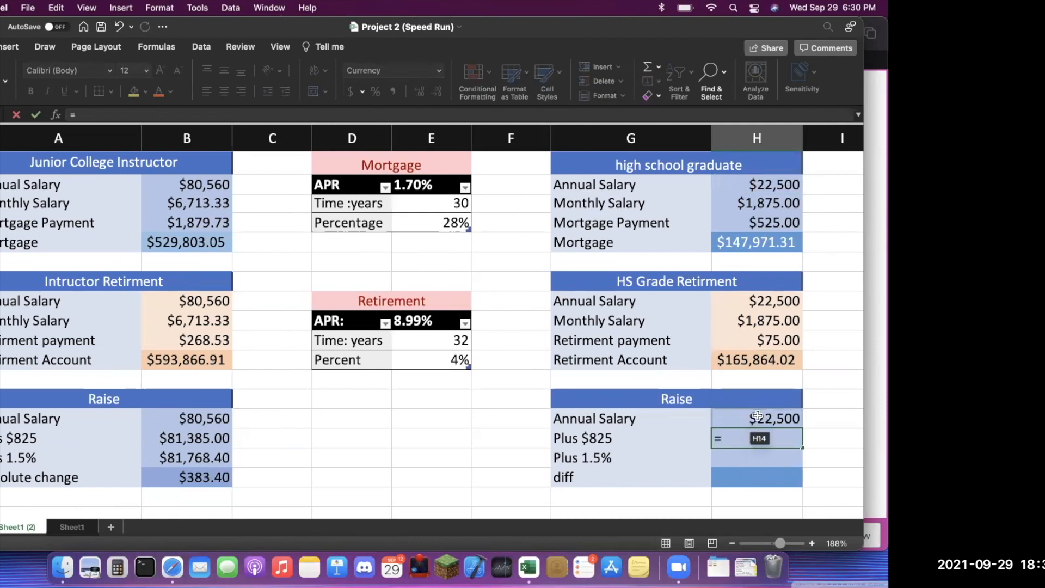
text(+825)
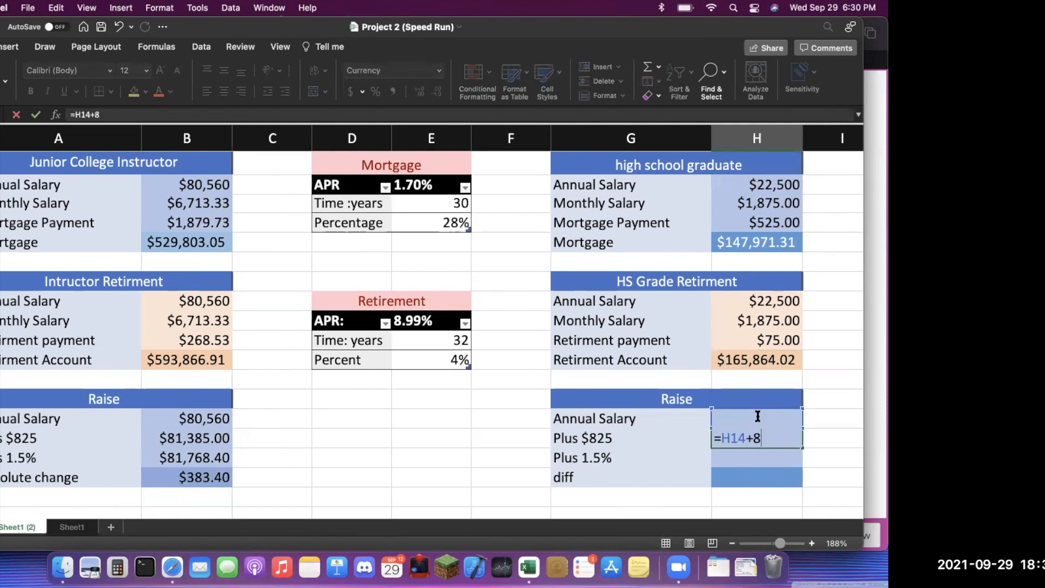
key(Return)
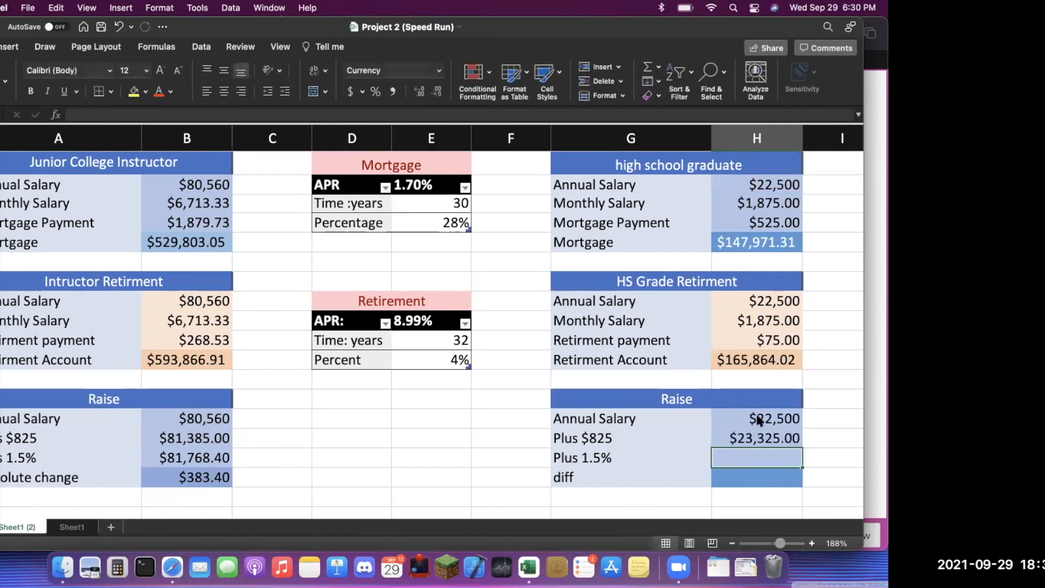
key(Up)
text(=)
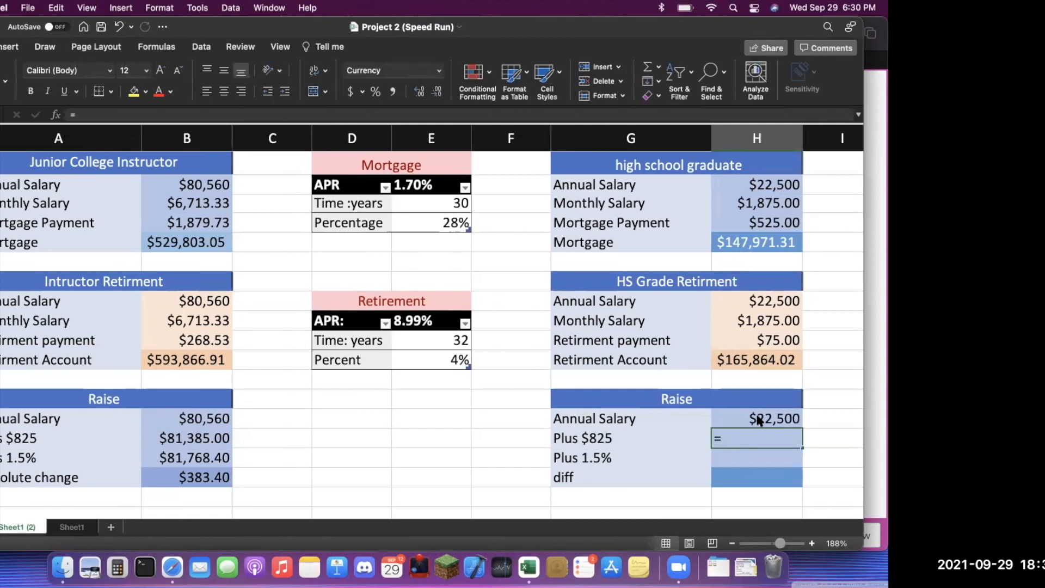
key(Escape)
Enter the high school graduate's Plus 1.5% salary in H16 as the formula =H14*1.015
click(769, 459)
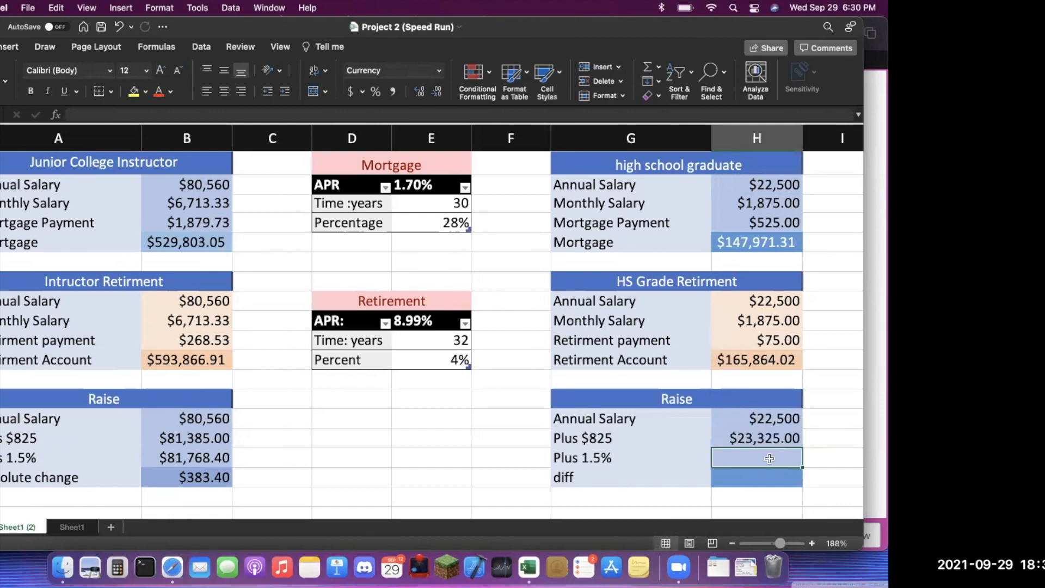
text(=)
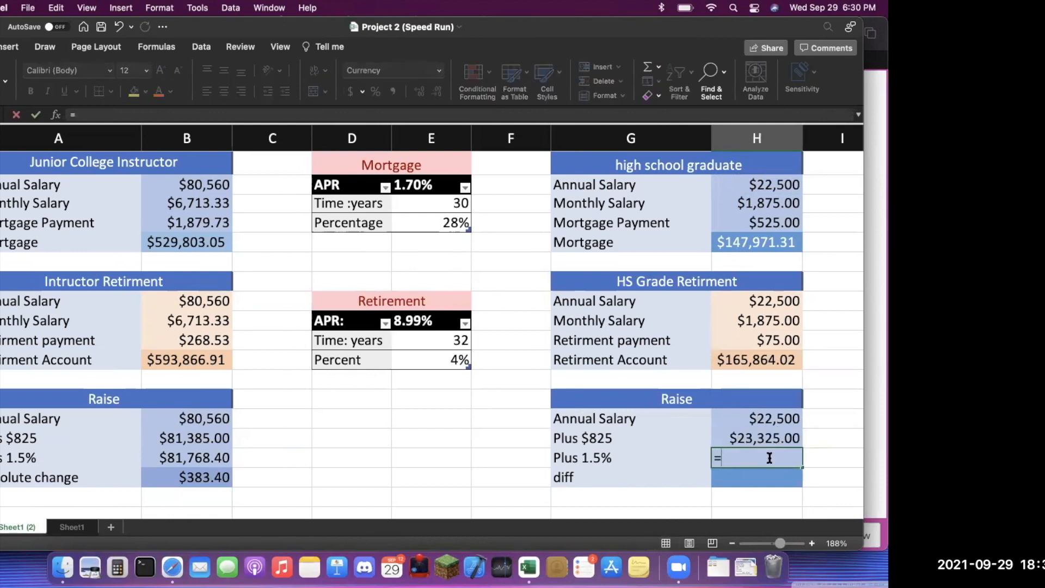
click(758, 418)
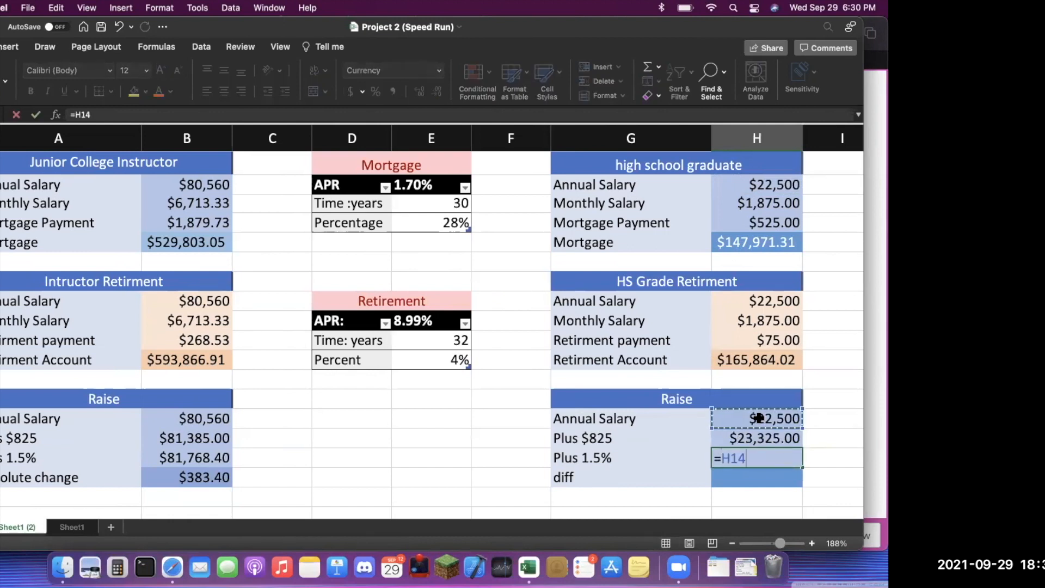
text(*1.)
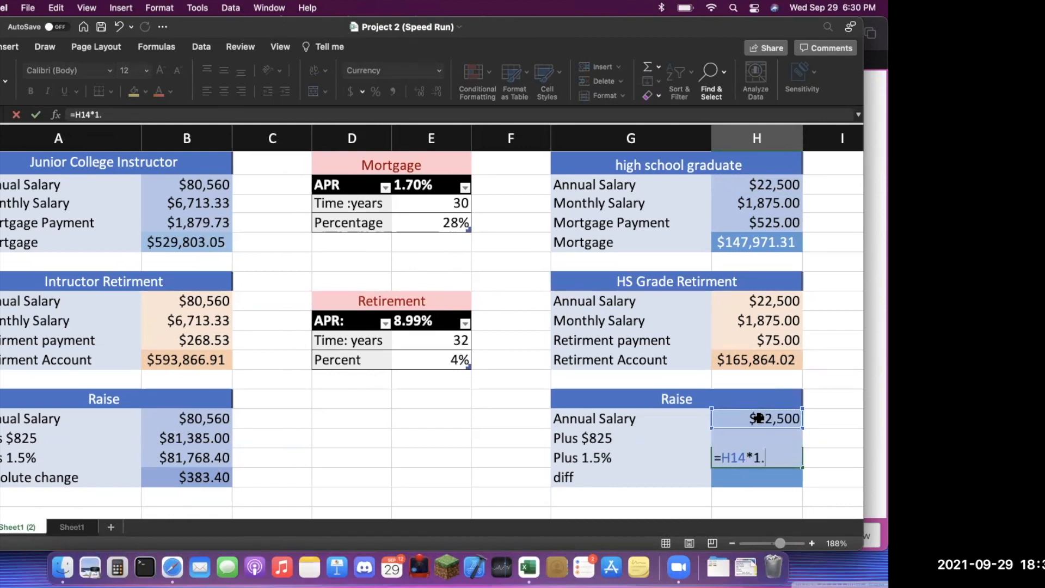
text(015)
key(Return)
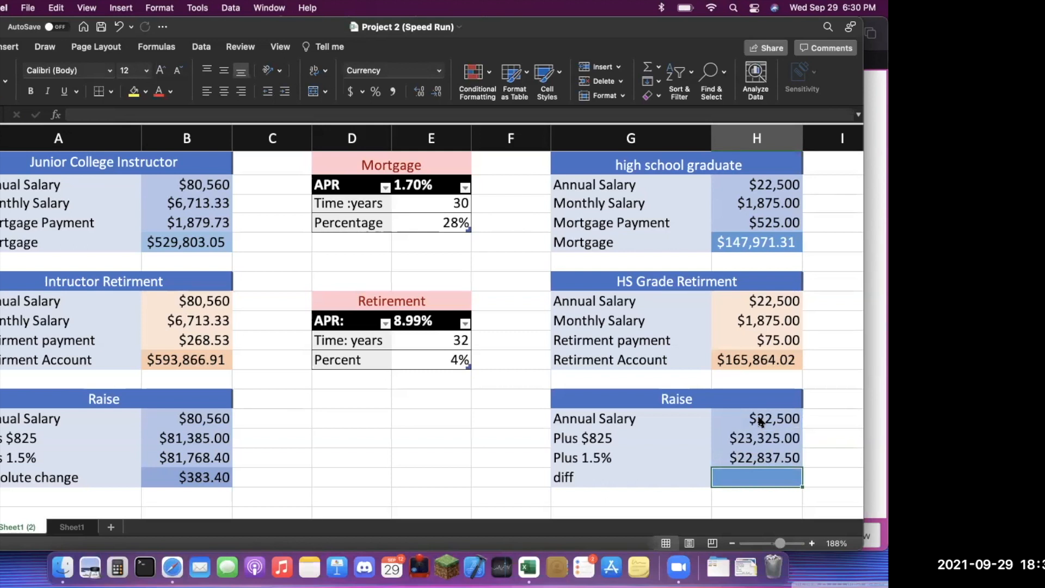
Replace the diff label in G17 of the high school graduate's Raise table with the plain text Absolute Change
click(611, 487)
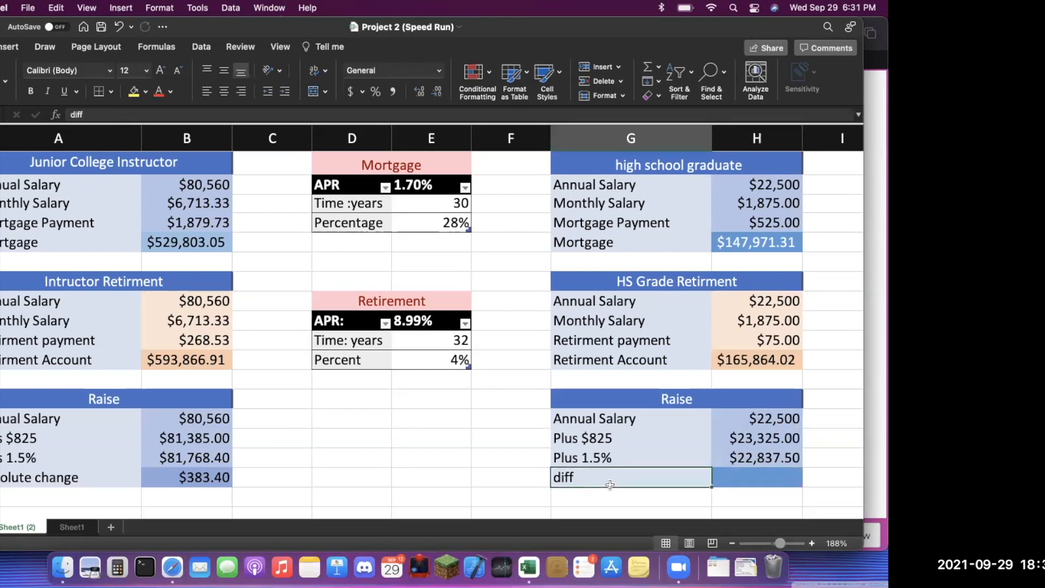
text(=A)
key(BackSpace)
text(Abso)
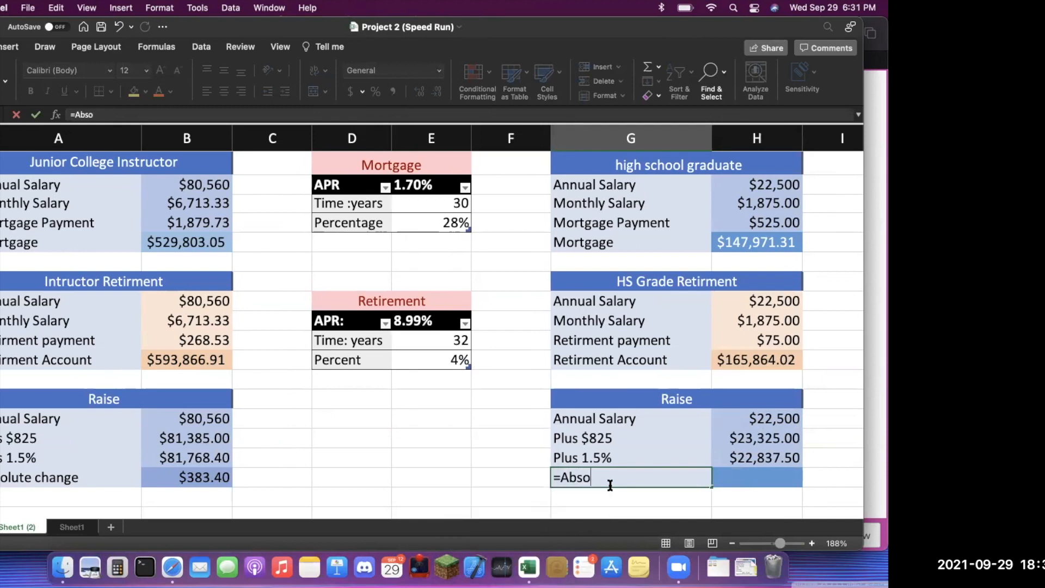
text(lute Change)
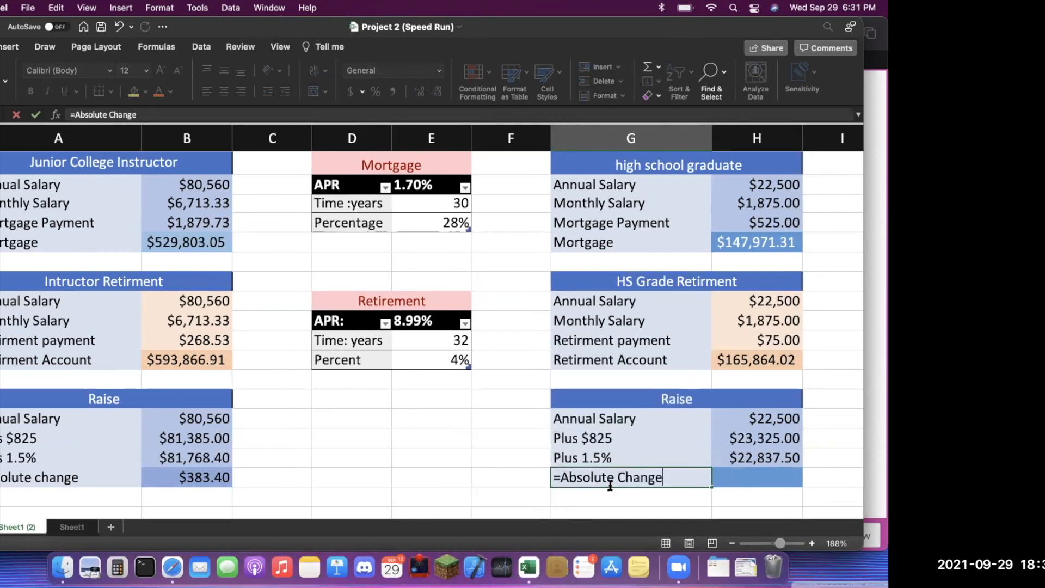
key(Return)
click(610, 479)
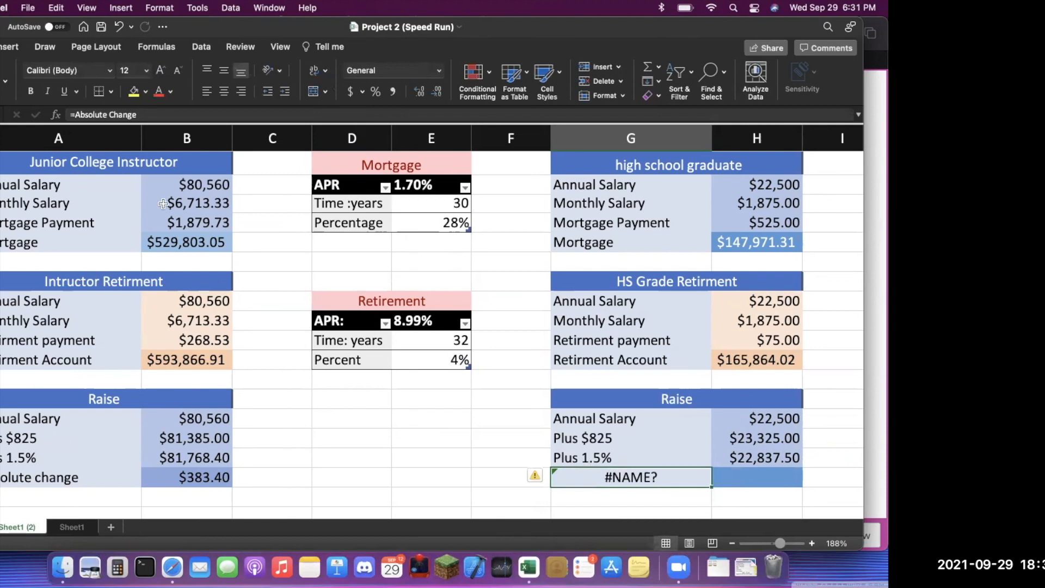
click(73, 116)
key(BackSpace)
key(Return)
Calculate the high school graduate's absolute change in H17 by subtracting H15 from H16
click(768, 482)
text(=)
click(764, 463)
text(-)
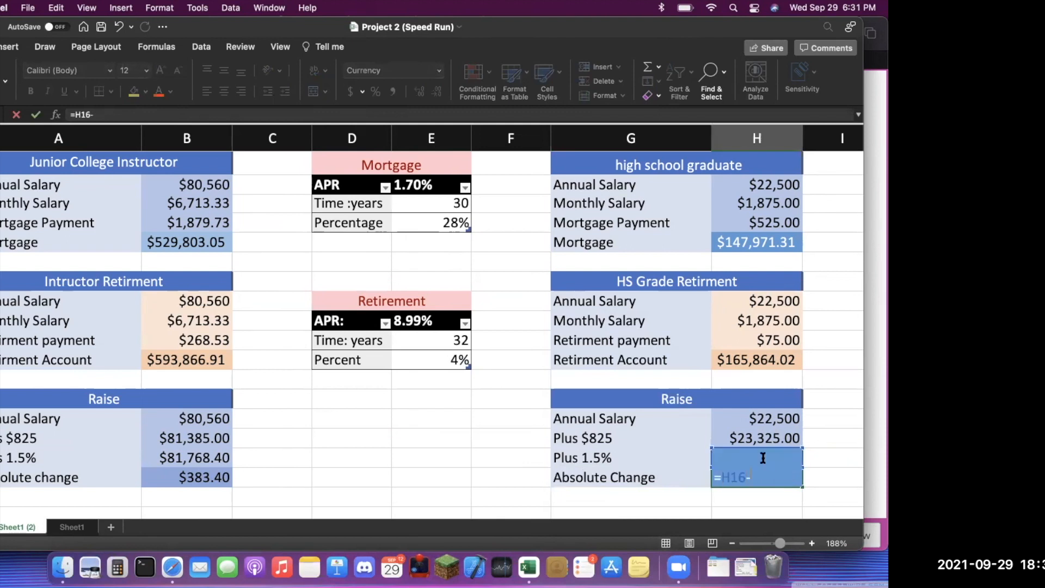
click(761, 441)
key(Return)
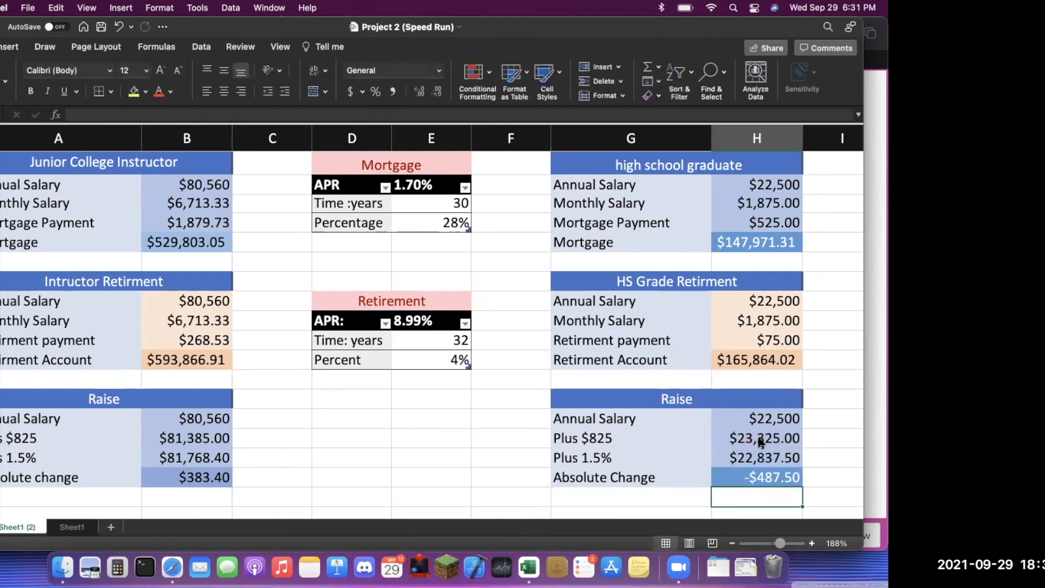
key(Up)
key(Left)
text(diff)
scroll(762, 442, down, 1)
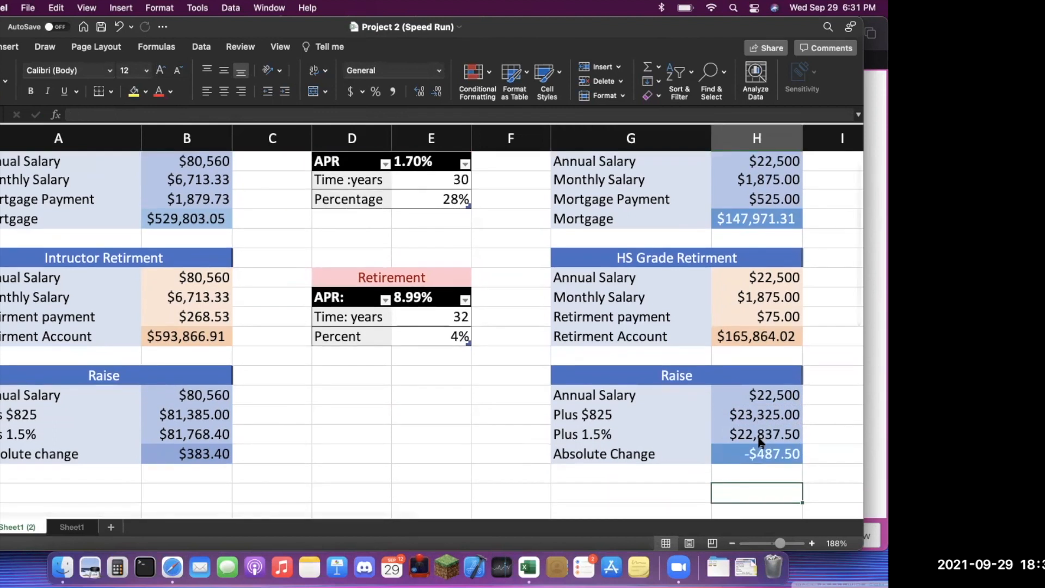
scroll(834, 325, up, 1)
scroll(835, 326, down, 1)
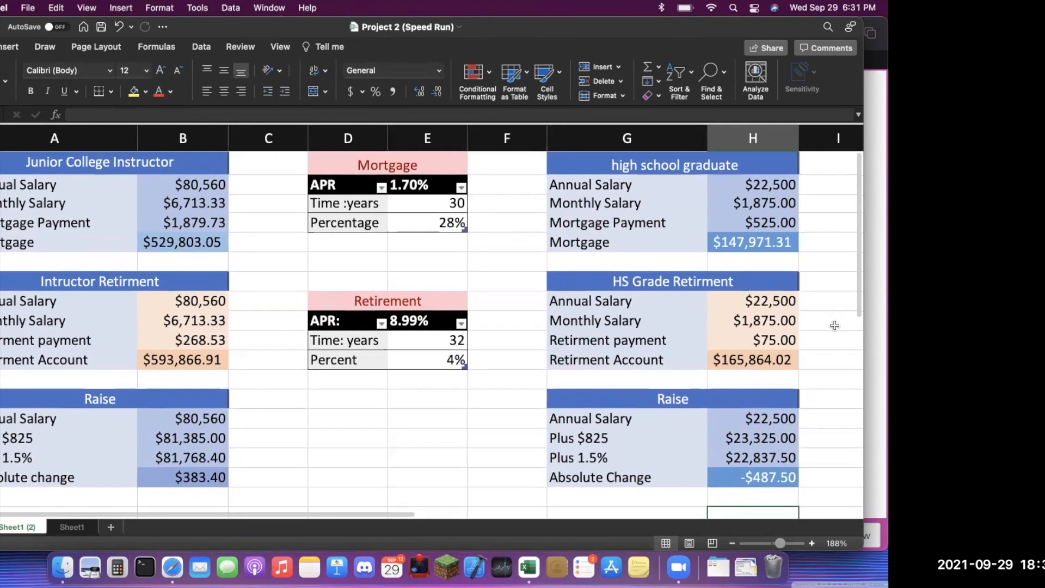
scroll(837, 326, left, 1)
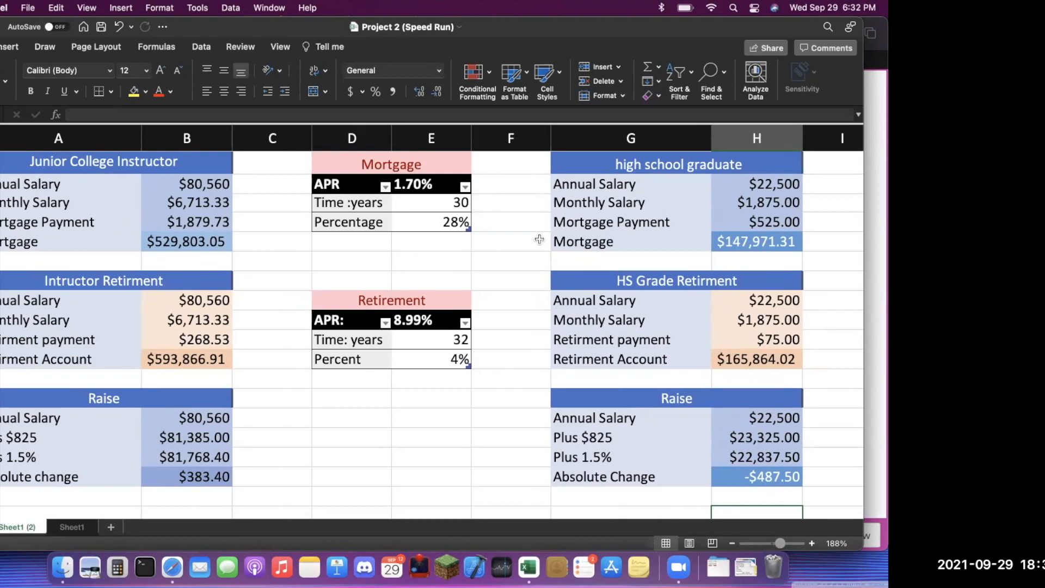
Switch to the Project 2 assignment page in Safari and review the mortgage, retirement and salary increase questions
click(174, 544)
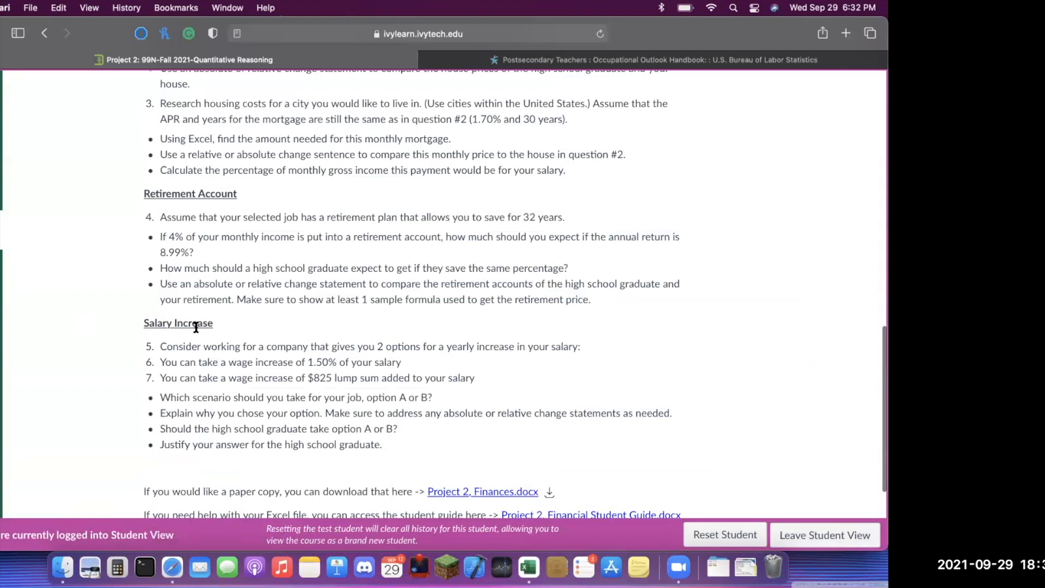
scroll(163, 436, down, 4)
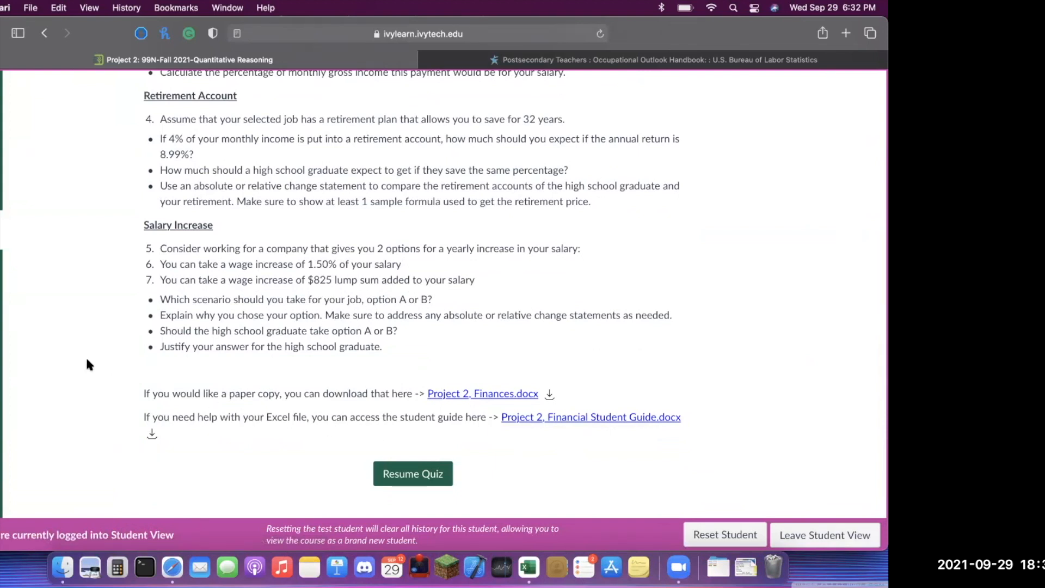
scroll(87, 364, up, 5)
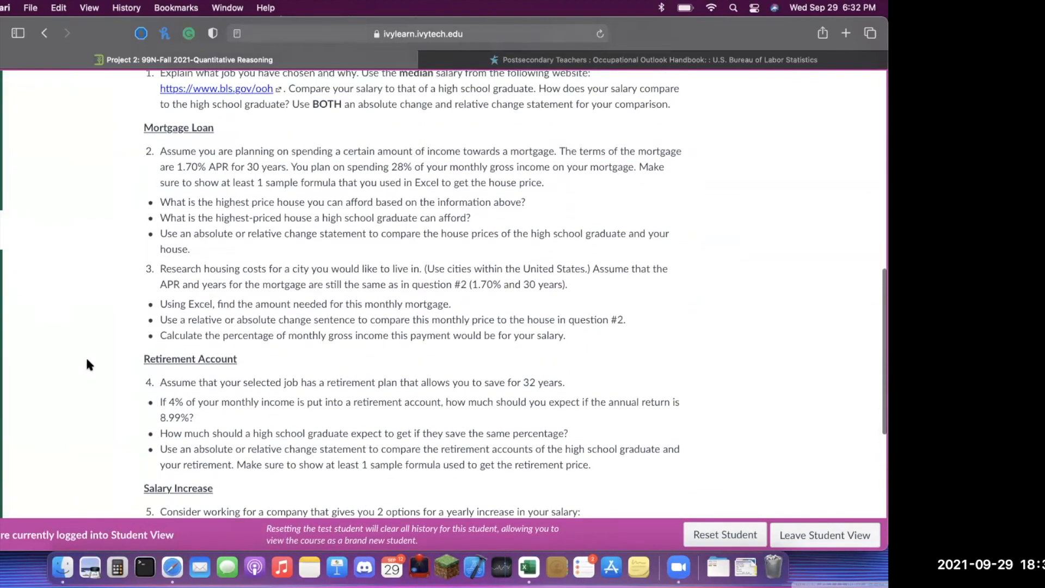
scroll(88, 365, up, 2)
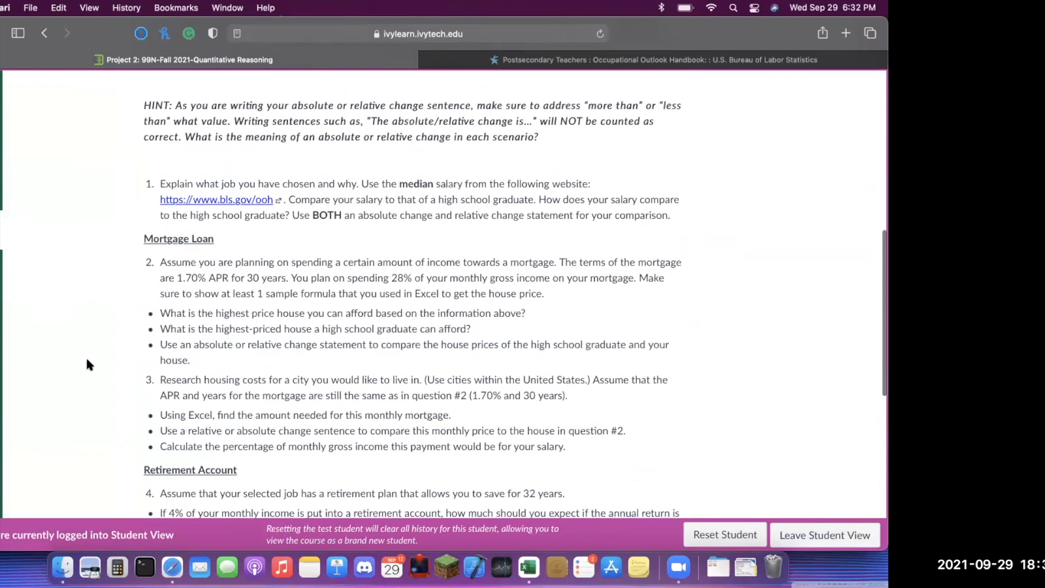
scroll(110, 394, down, 1)
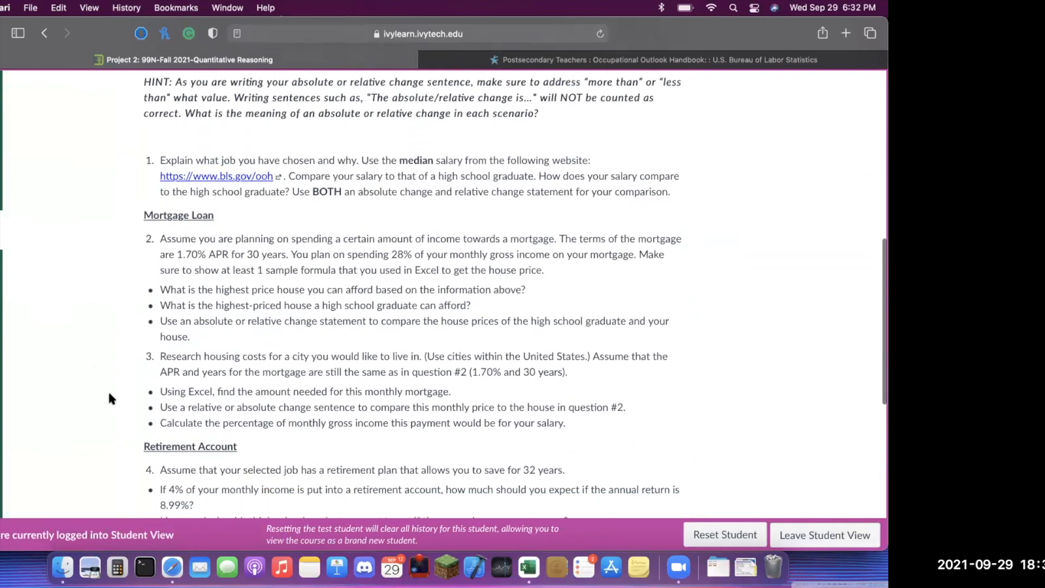
scroll(110, 395, up, 1)
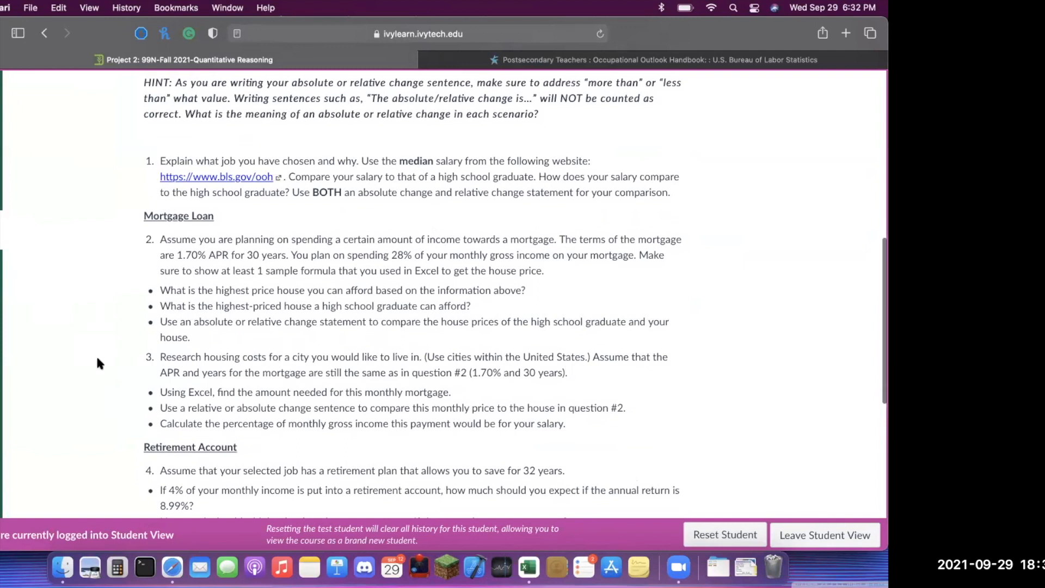
scroll(95, 355, down, 10)
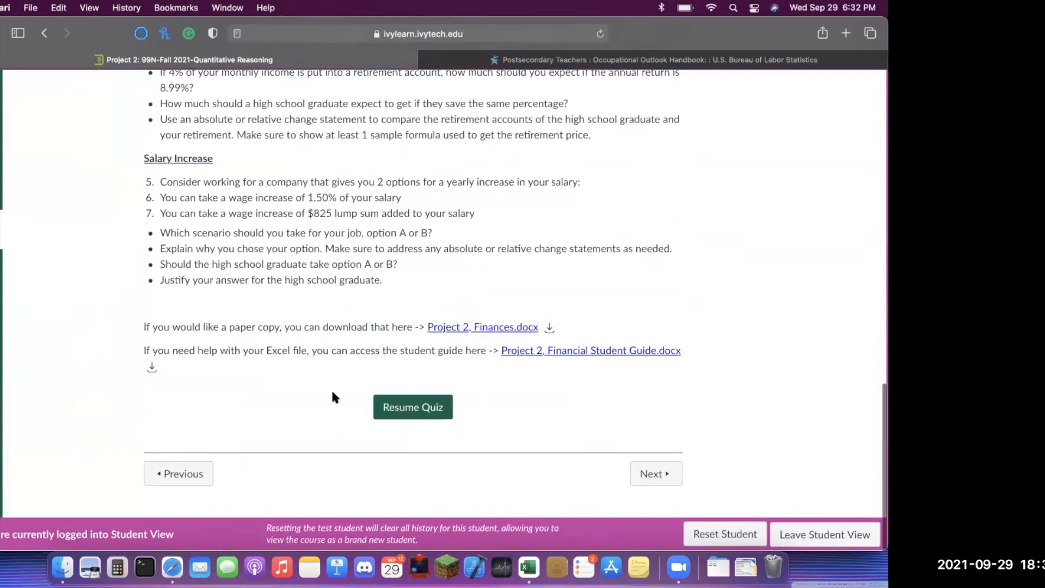
Resume the Project 2 quiz and go past the spreadsheet upload in Question 1 to Question 2
click(428, 409)
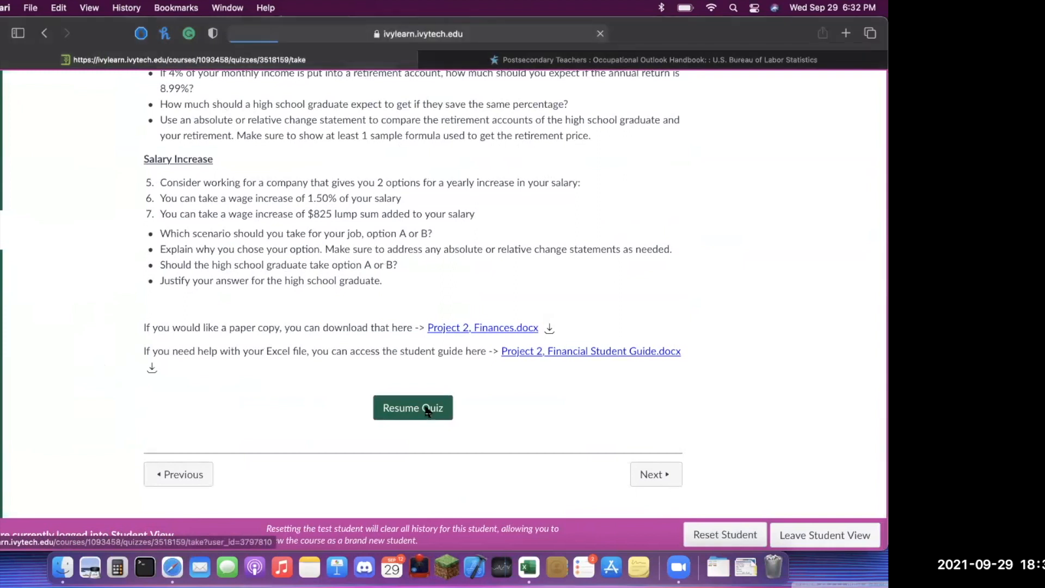
scroll(259, 378, down, 6)
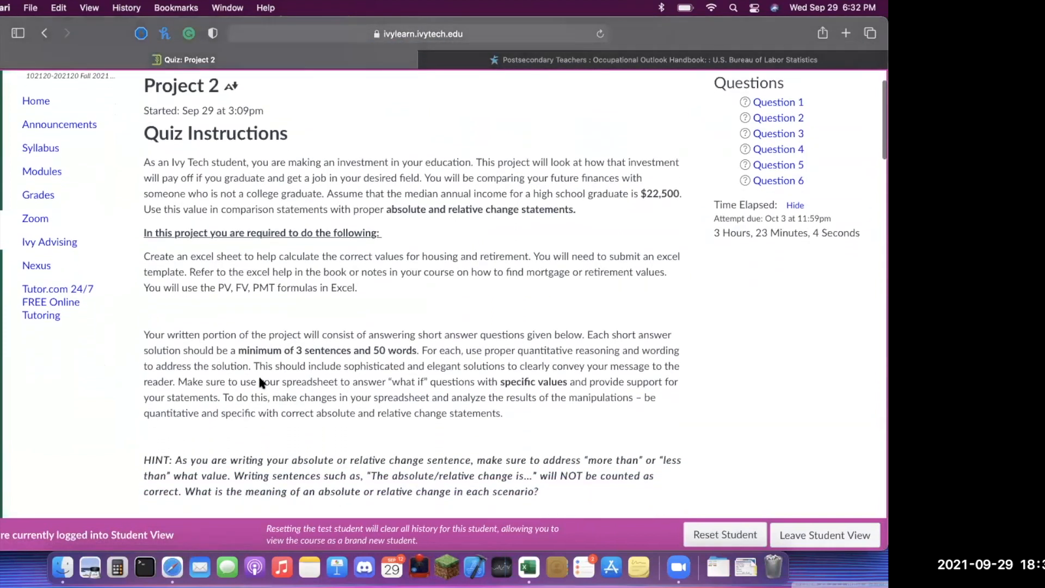
scroll(261, 383, down, 15)
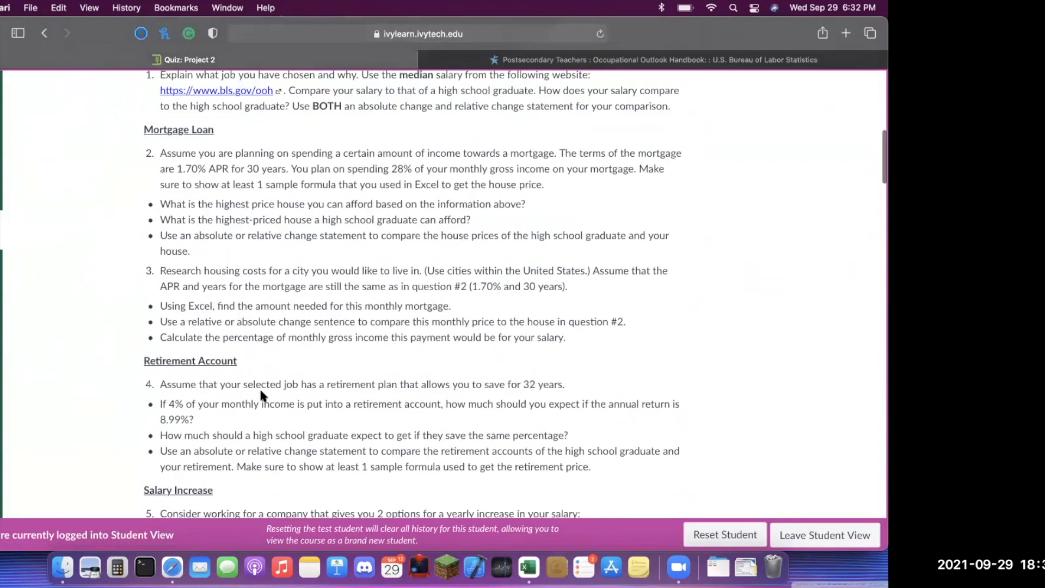
scroll(261, 396, down, 1)
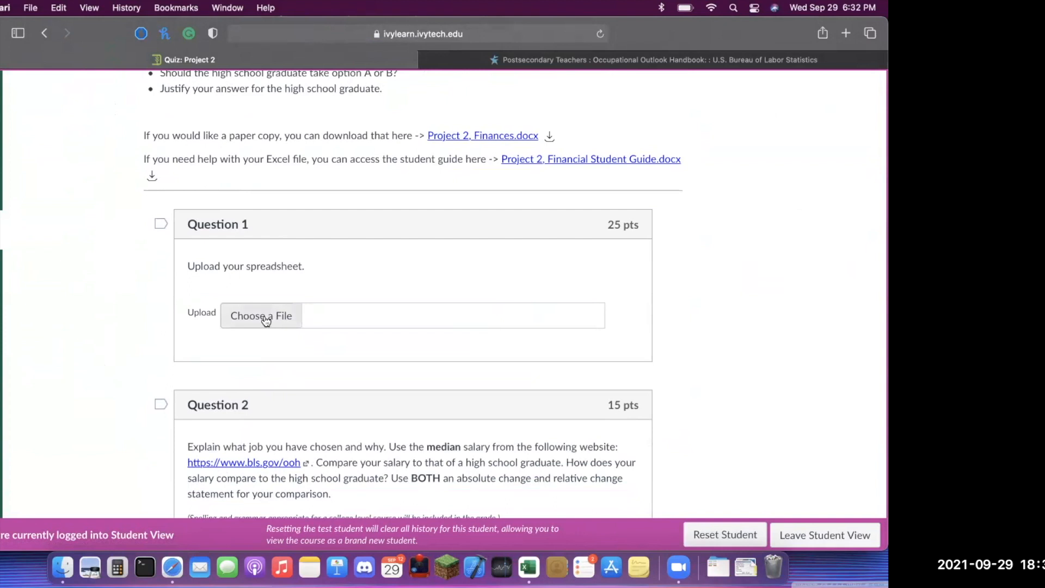
scroll(105, 431, down, 5)
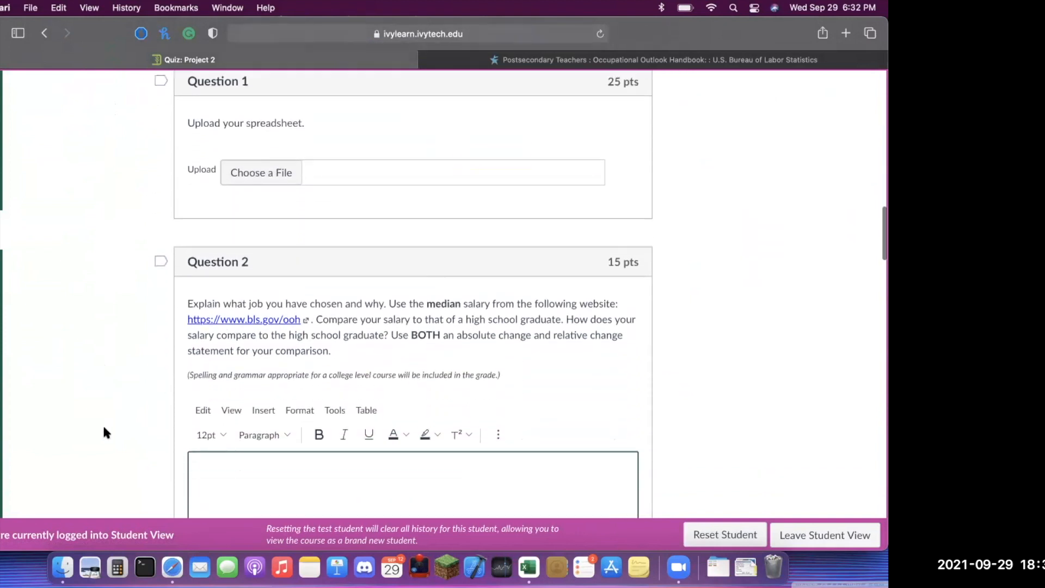
scroll(105, 431, down, 1)
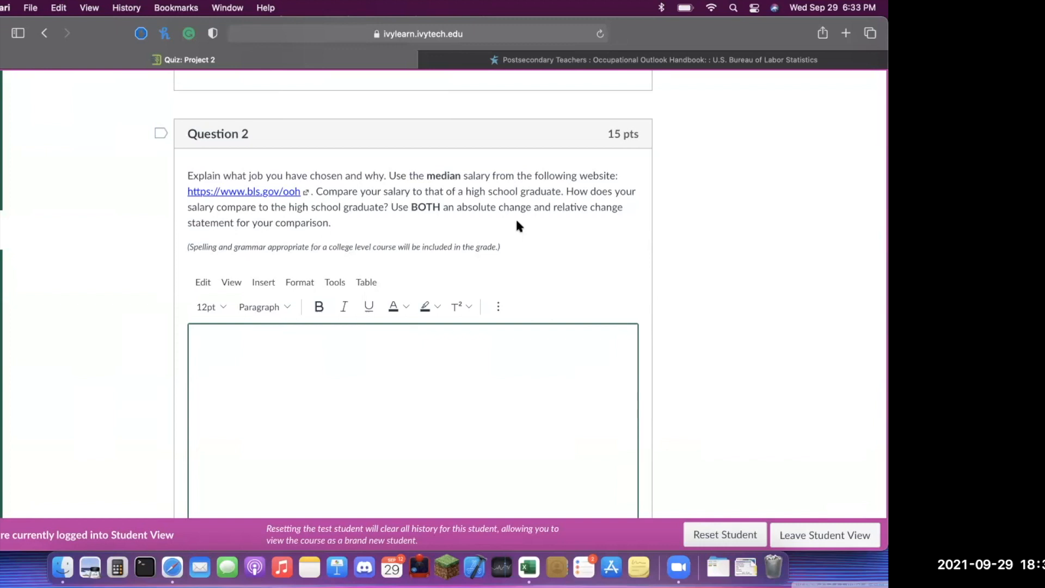
Examine Question 2's prompt and answer area, highlighting the sentence about comparing the salary to a high school graduate's
click(352, 368)
click(157, 362)
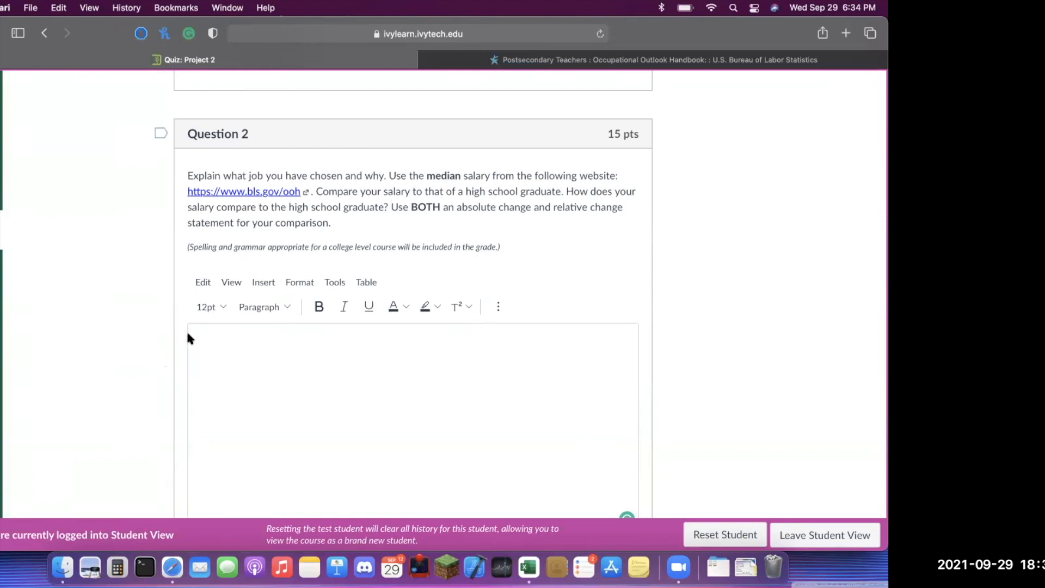
drag(316, 191, 567, 194)
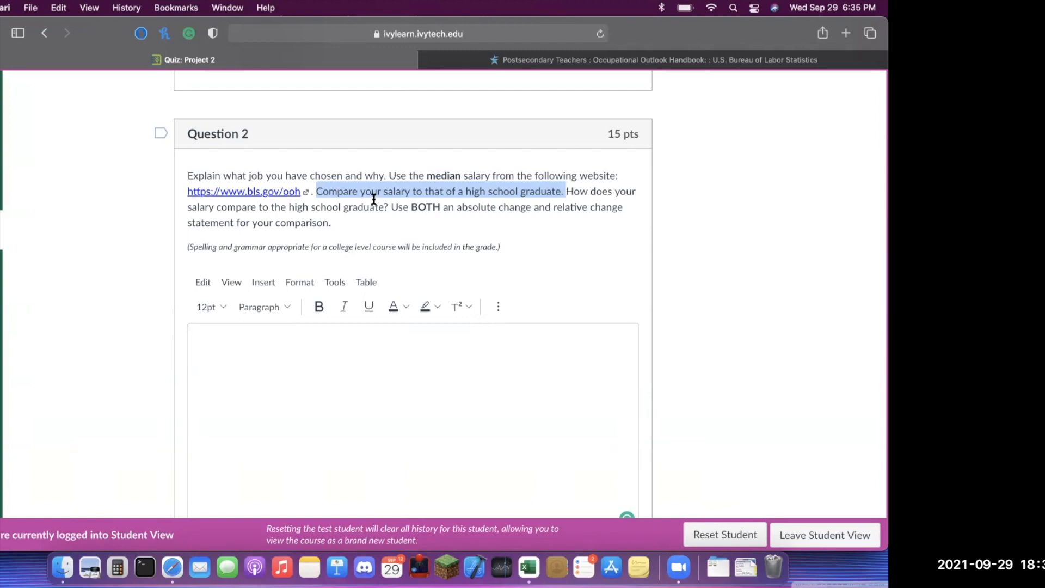
click(113, 305)
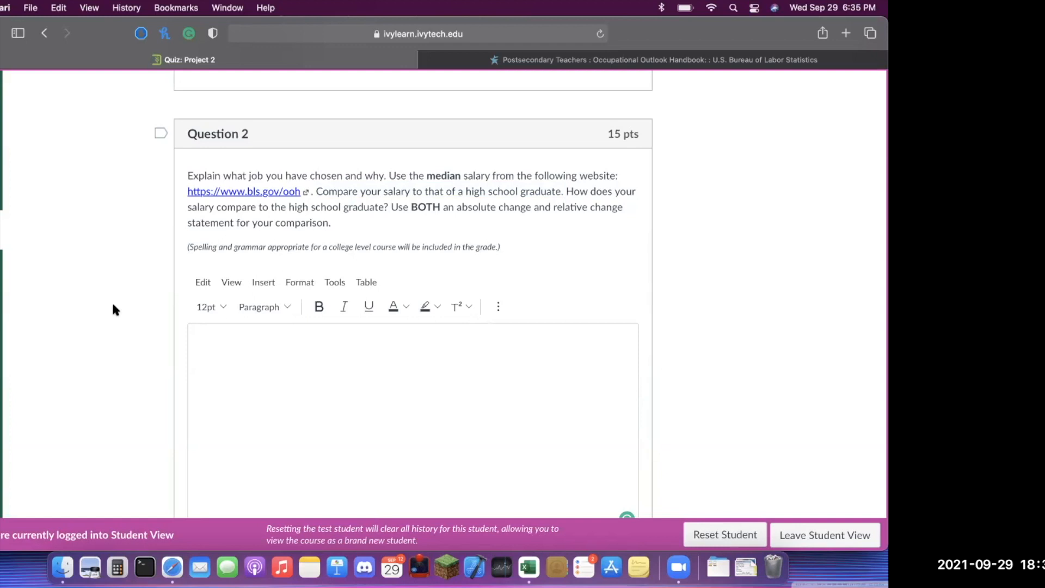
scroll(113, 306, down, 8)
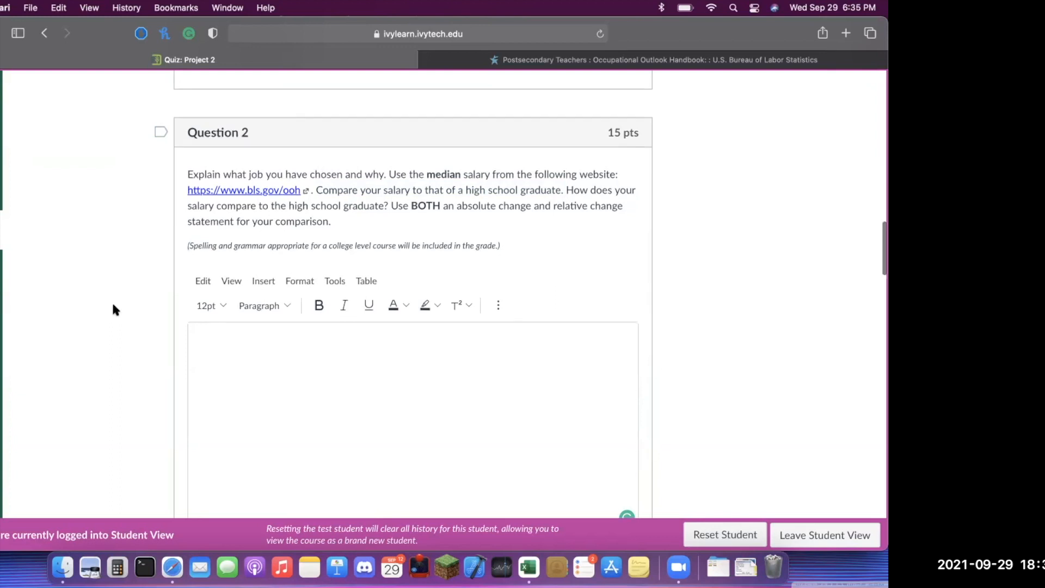
Read Question 3's mortgage prompt and place the text cursor in its answer area
scroll(114, 308, down, 3)
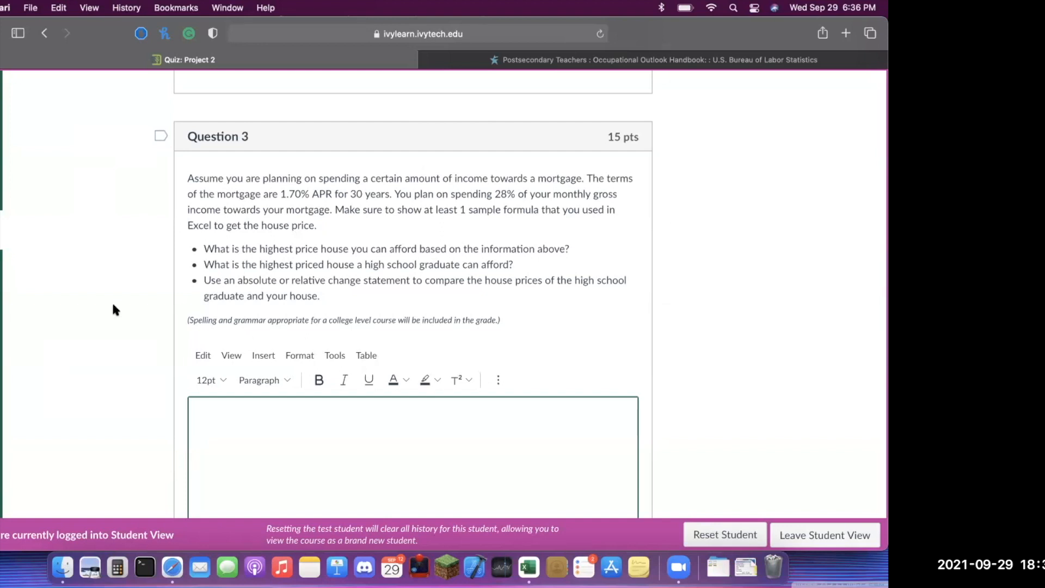
scroll(112, 301, down, 3)
click(297, 407)
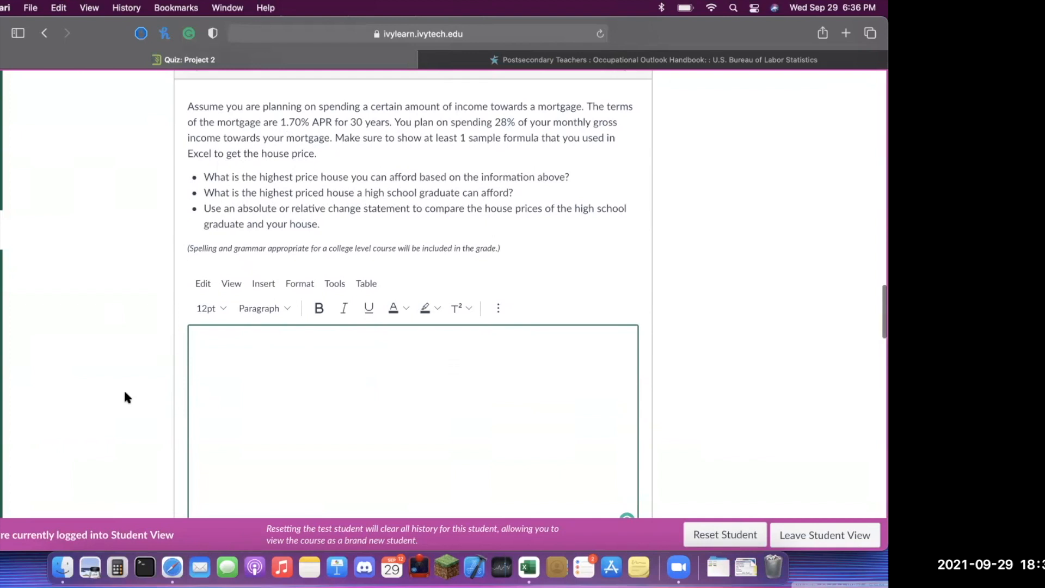
scroll(124, 393, up, 2)
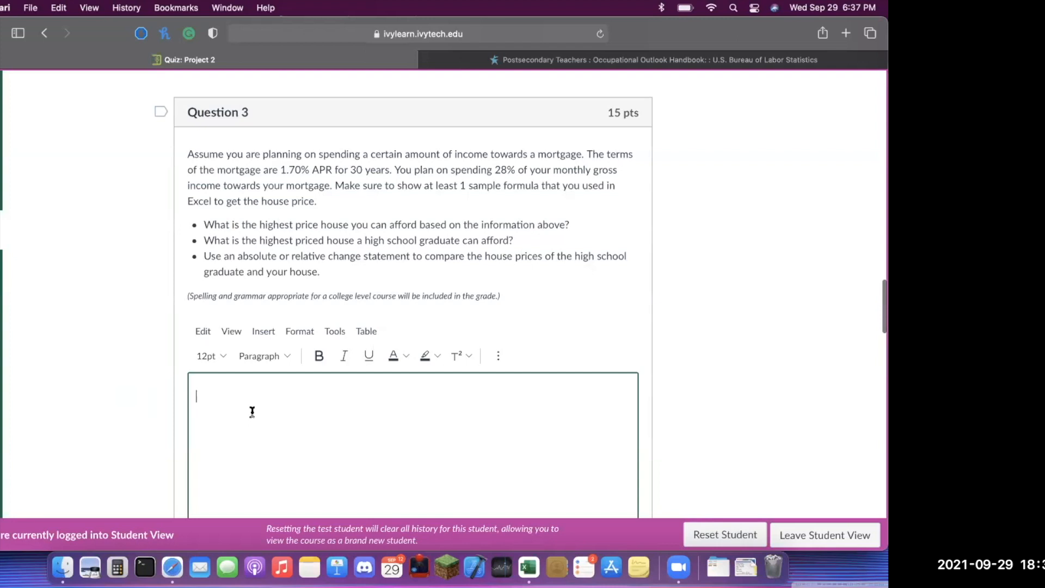
scroll(253, 412, down, 2)
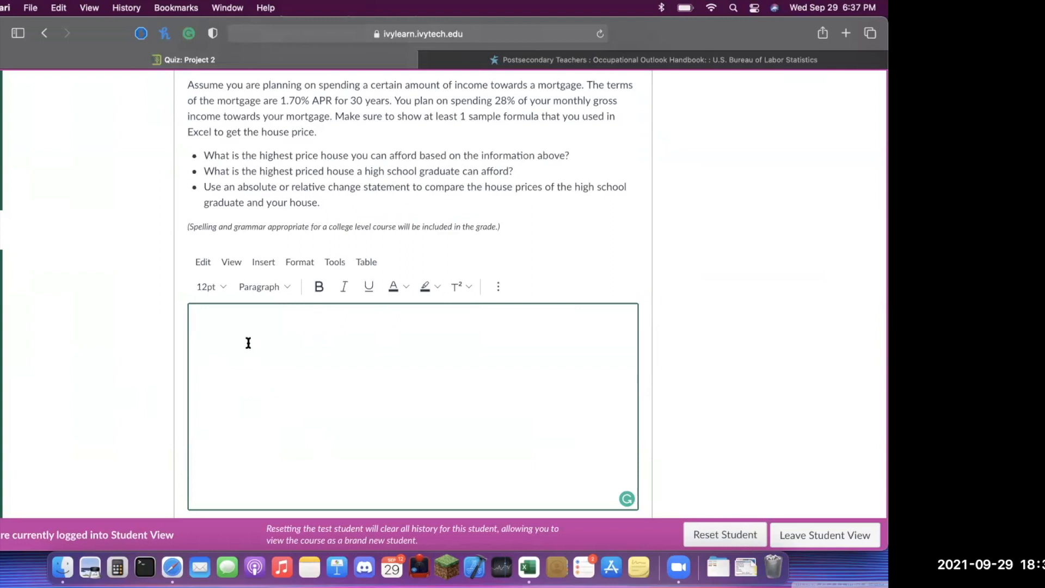
text(jfjfjfjfjfjfjfj)
key(BackSpace)
key(BackSpace)
key(BackSpace)
key(BackSpace)
key(BackSpace)
key(BackSpace)
key(BackSpace)
key(BackSpace)
key(BackSpace)
key(BackSpace)
key(BackSpace)
key(BackSpace)
key(BackSpace)
key(BackSpace)
key(BackSpace)
Examine Question 4's city housing cost prompt and Question 5's retirement plan prompt
scroll(65, 377, down, 3)
scroll(66, 377, down, 10)
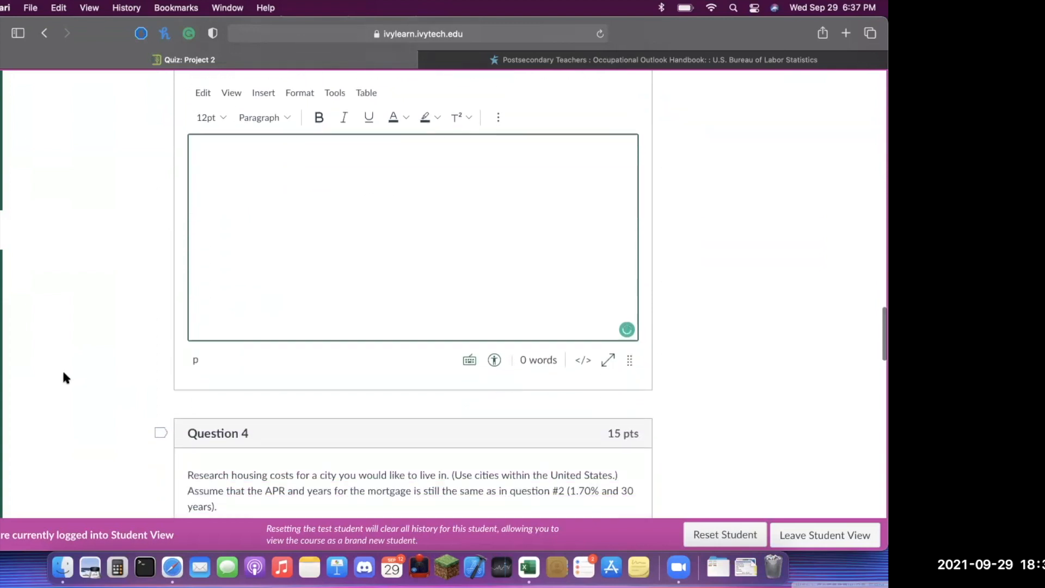
scroll(65, 377, down, 3)
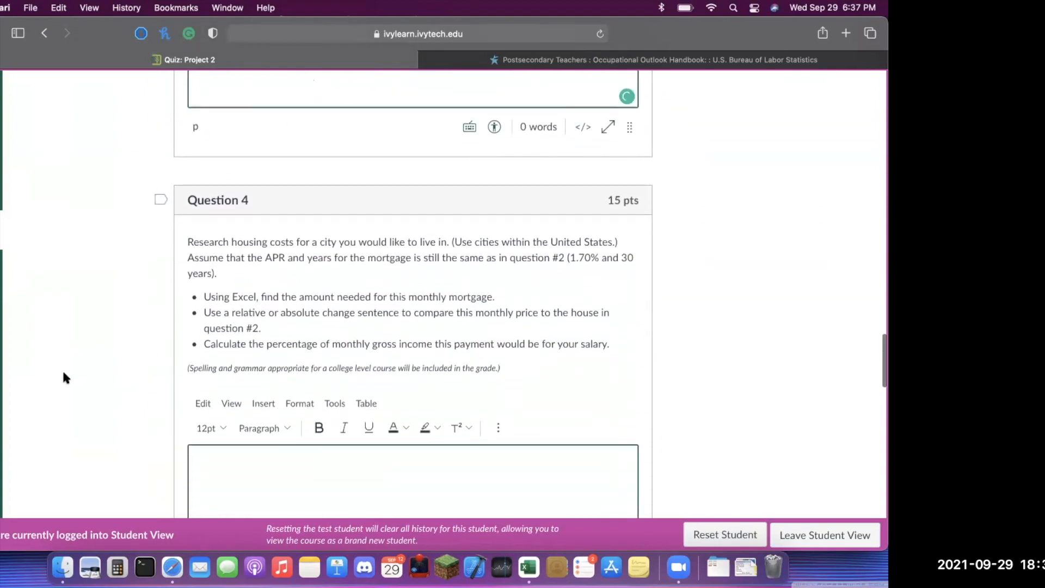
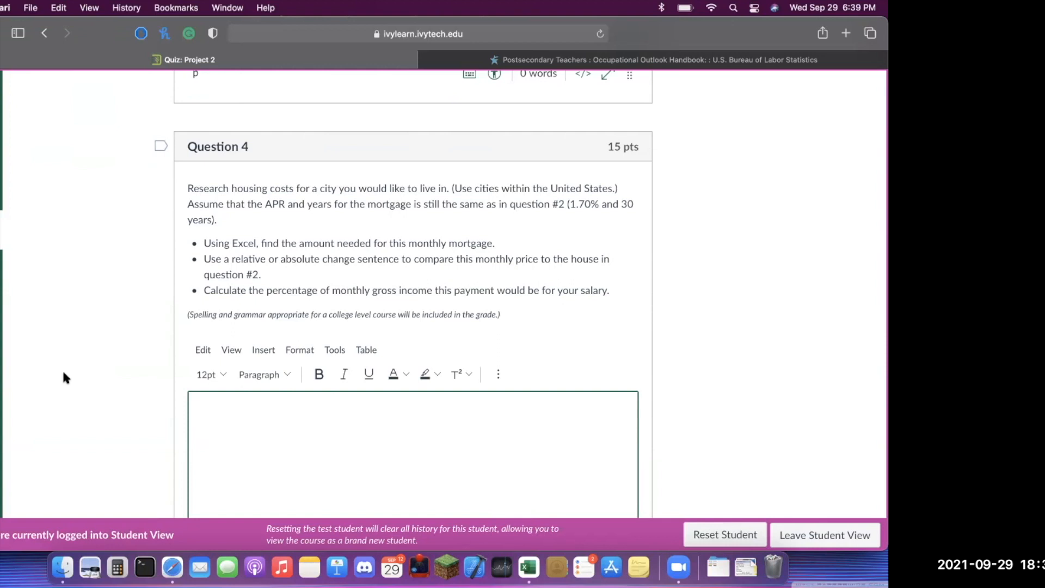
scroll(64, 378, down, 10)
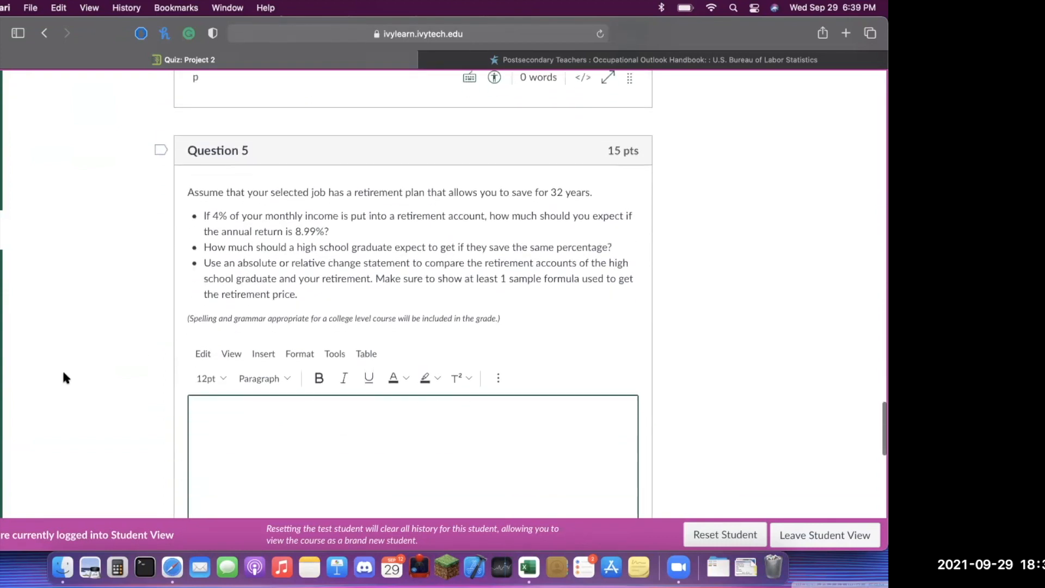
scroll(64, 377, down, 1)
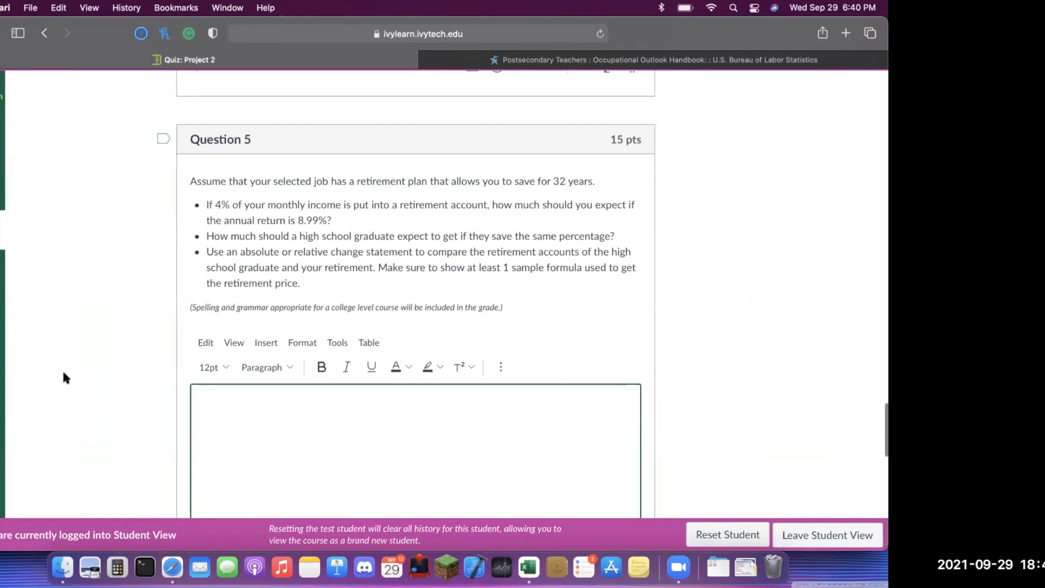
Examine Question 6's salary increase prompt and answer area as far as the end of the quiz
scroll(65, 378, down, 2)
scroll(64, 378, down, 6)
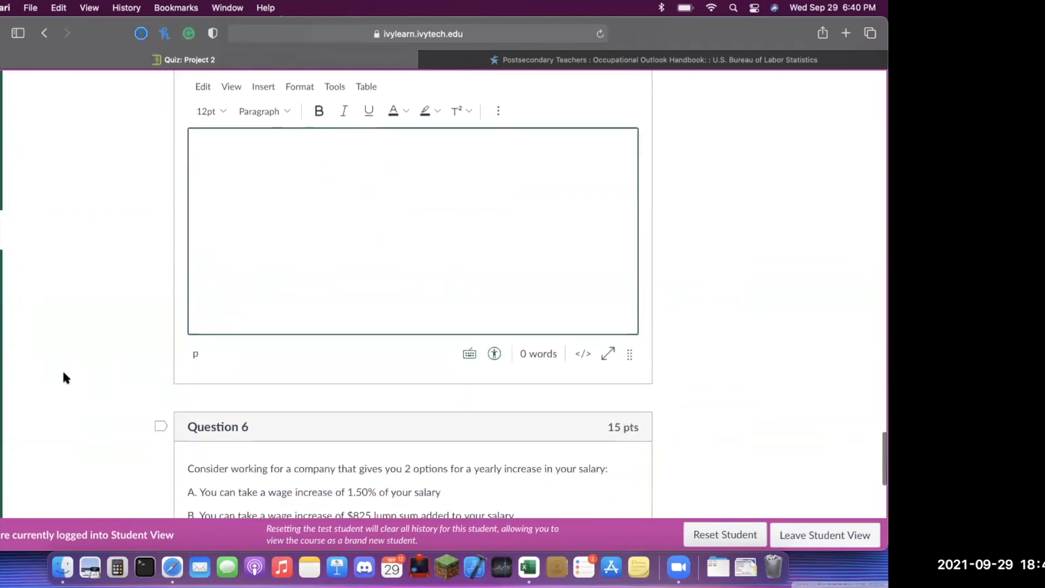
scroll(64, 378, down, 3)
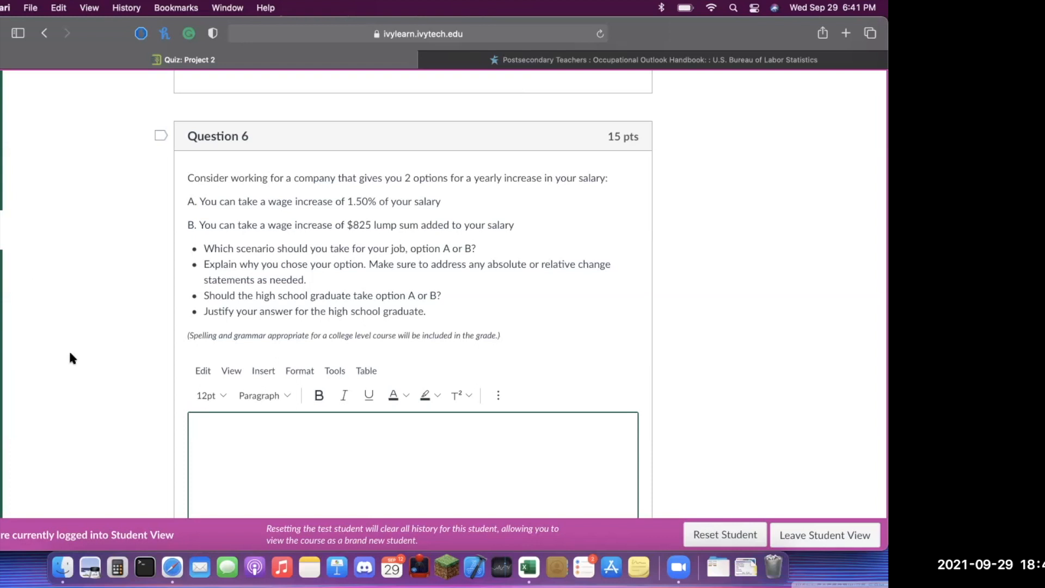
scroll(74, 353, down, 1)
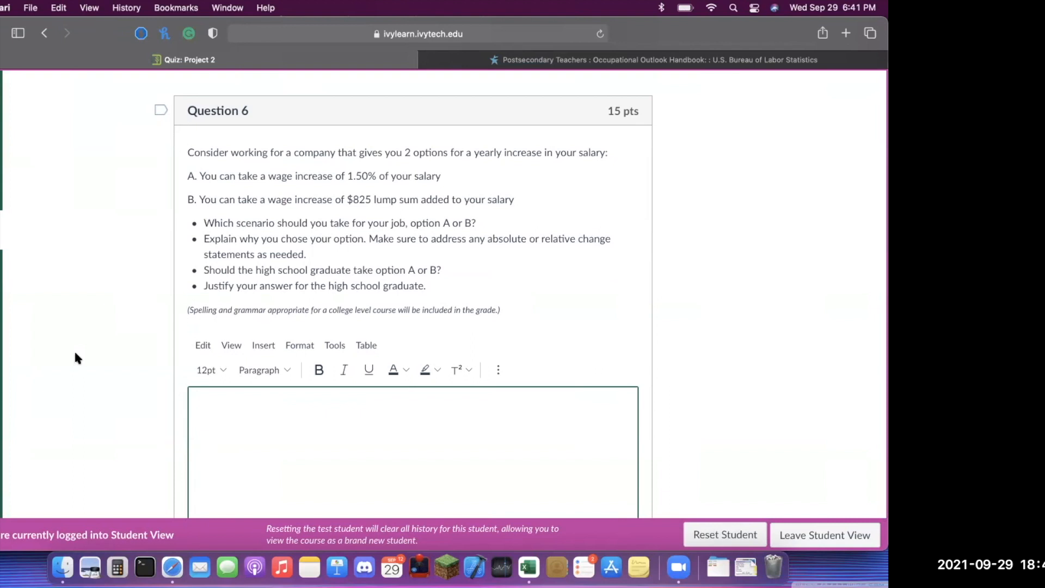
scroll(76, 357, down, 1)
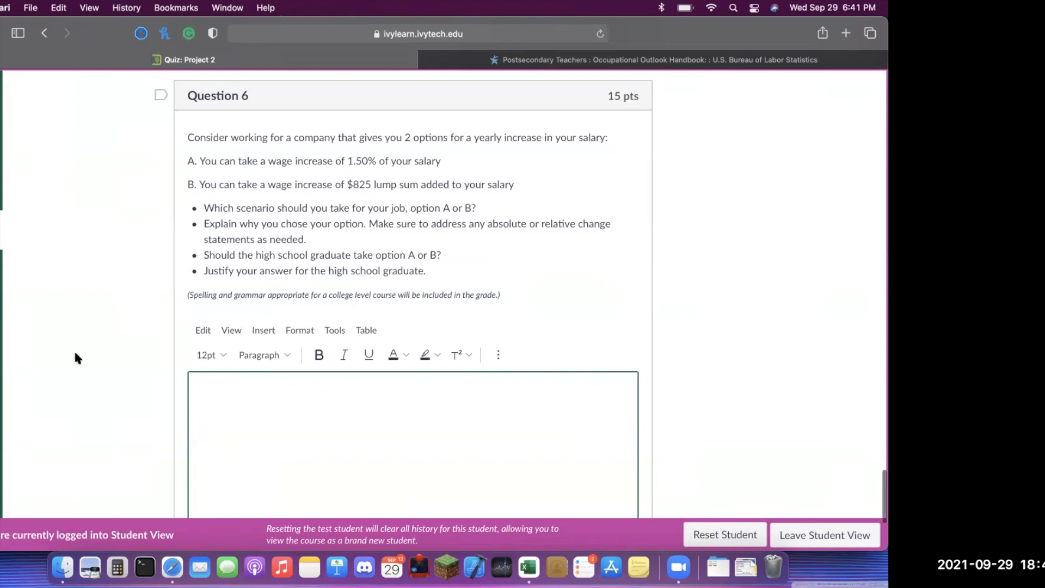
scroll(76, 358, down, 5)
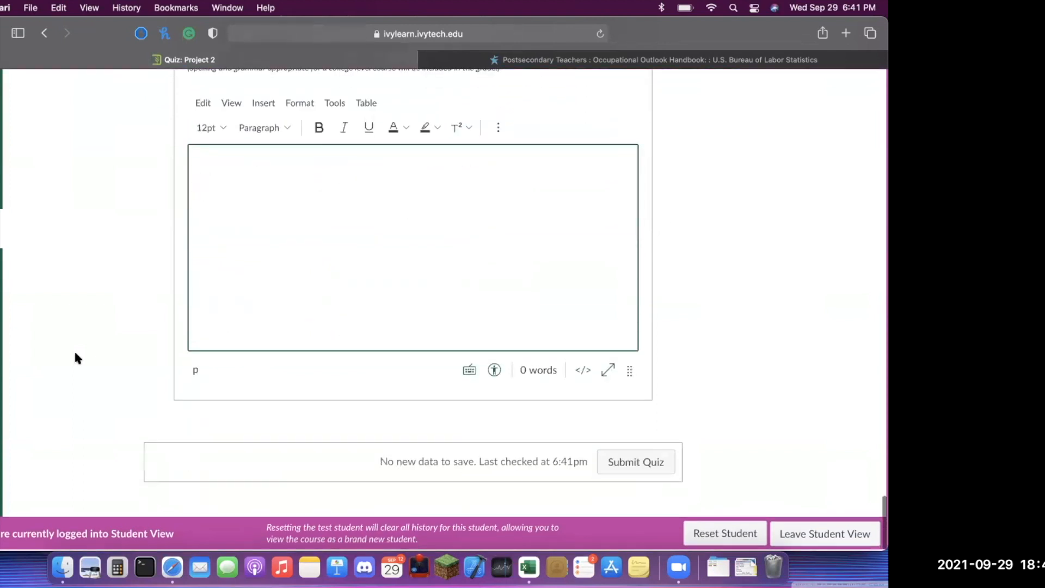
scroll(76, 358, up, 2)
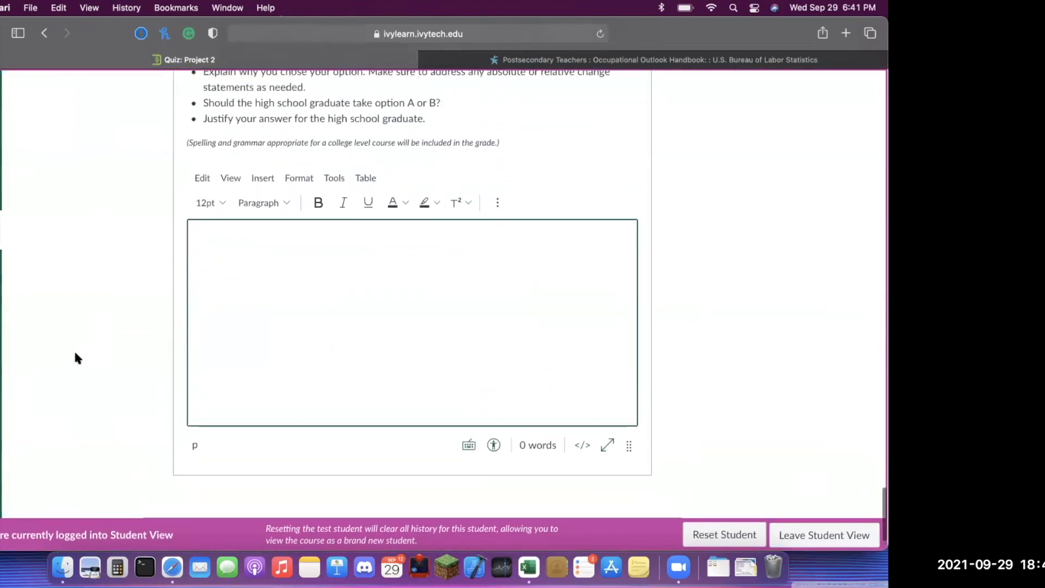
scroll(76, 358, up, 1)
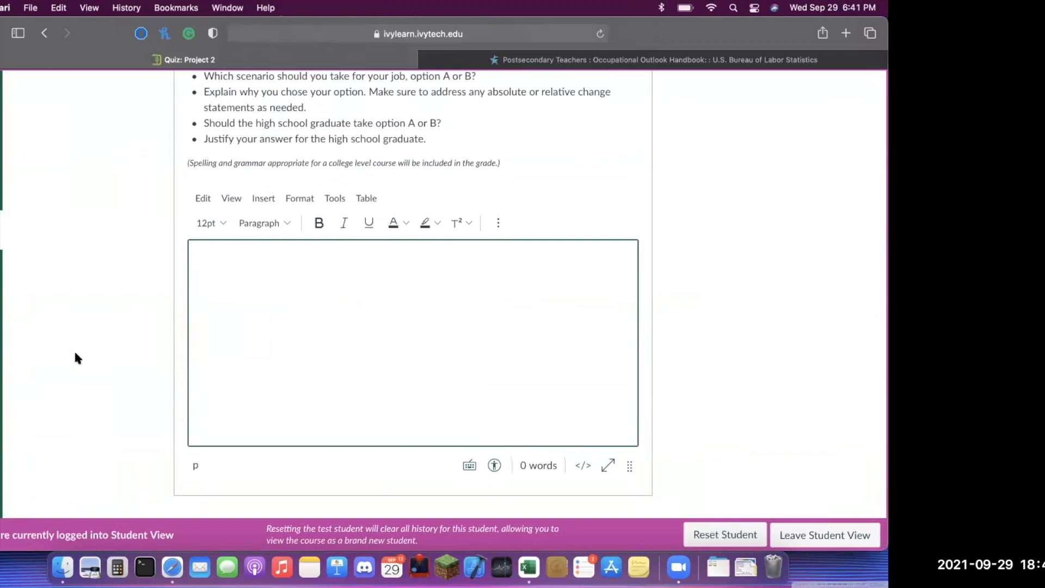
scroll(76, 358, up, 2)
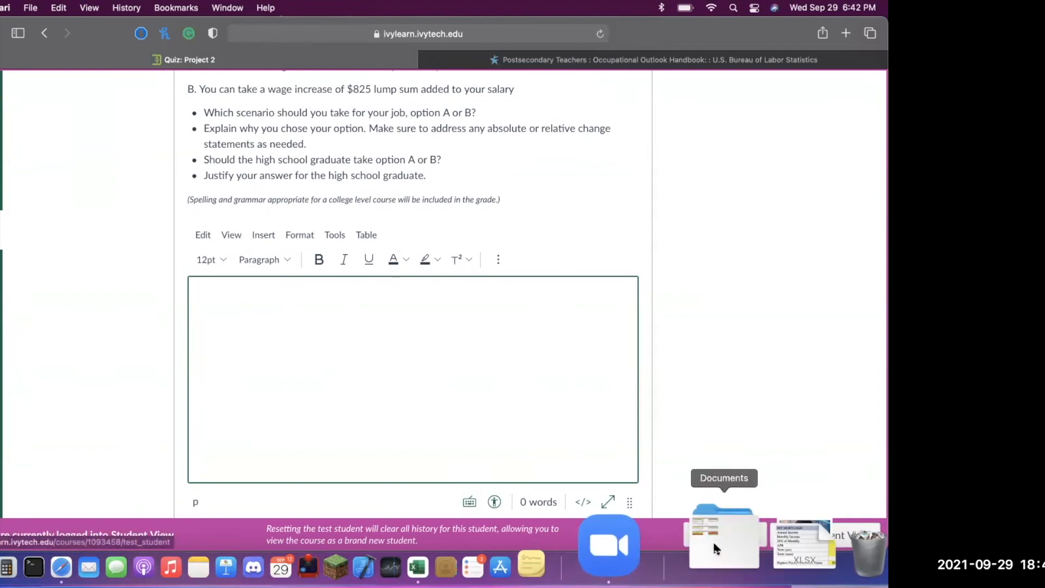
click(714, 549)
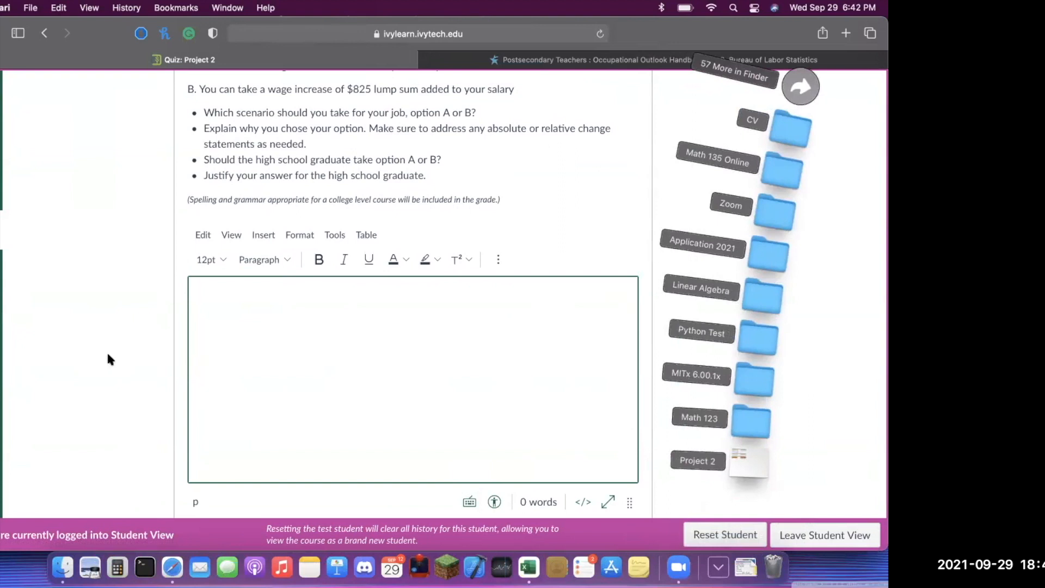
click(107, 359)
Go back to the start of the quiz and review the instructions, hint, mortgage loan and retirement account requirements
scroll(354, 240, up, 10)
scroll(354, 240, up, 15)
scroll(354, 241, up, 20)
scroll(354, 241, up, 10)
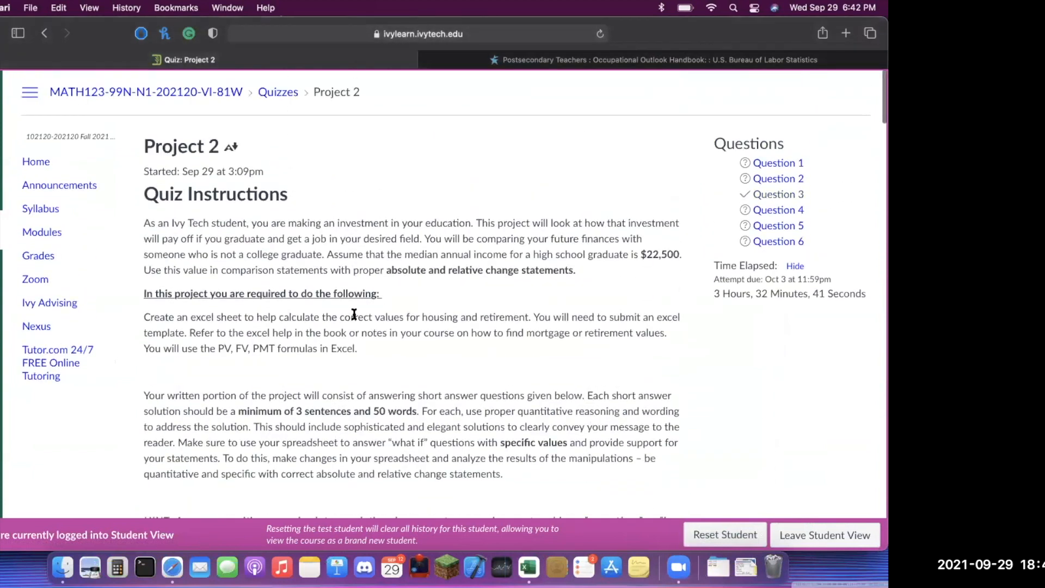
scroll(354, 314, down, 1)
scroll(354, 314, down, 8)
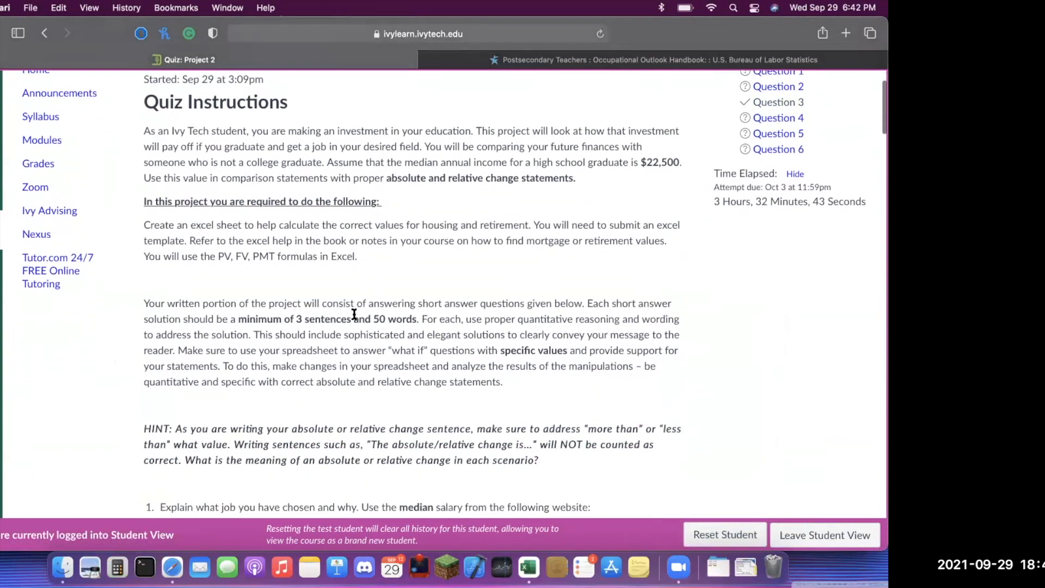
scroll(353, 316, down, 9)
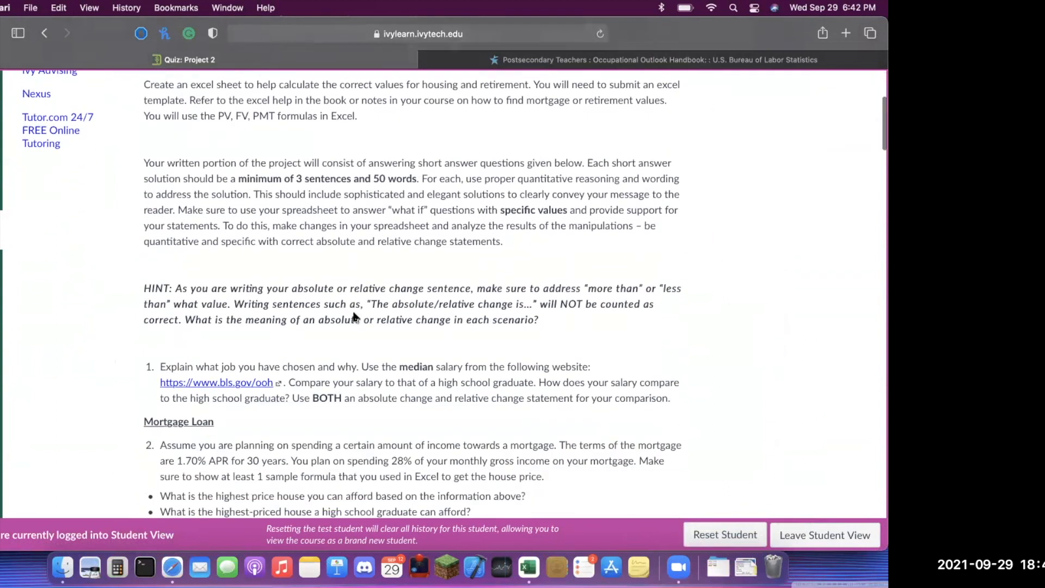
scroll(354, 316, down, 7)
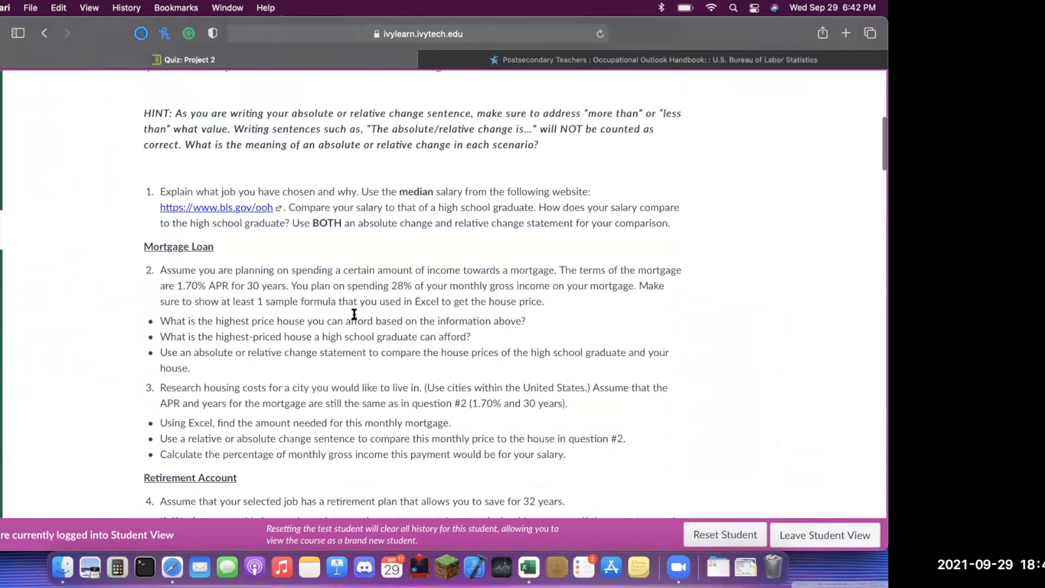
scroll(354, 314, down, 2)
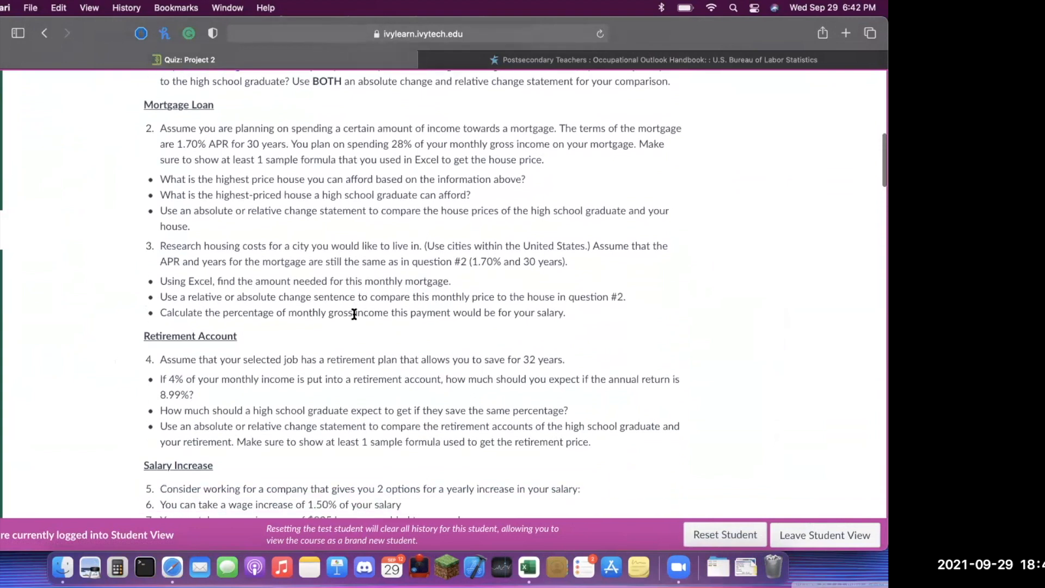
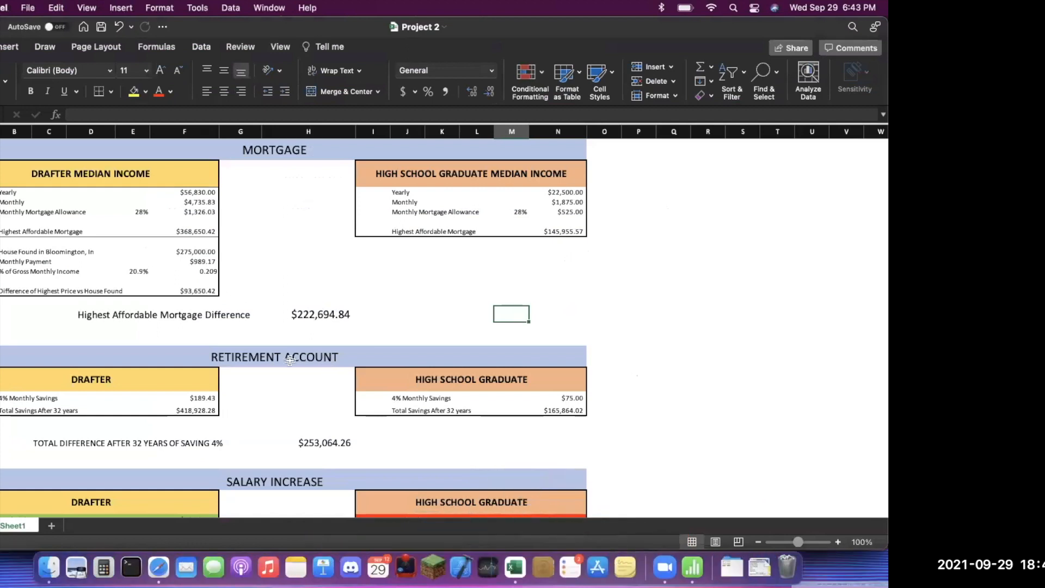
Show the MORTGAGE section of the Project 2 example workbook in Excel, enlarged to 133%
scroll(278, 364, up, 5)
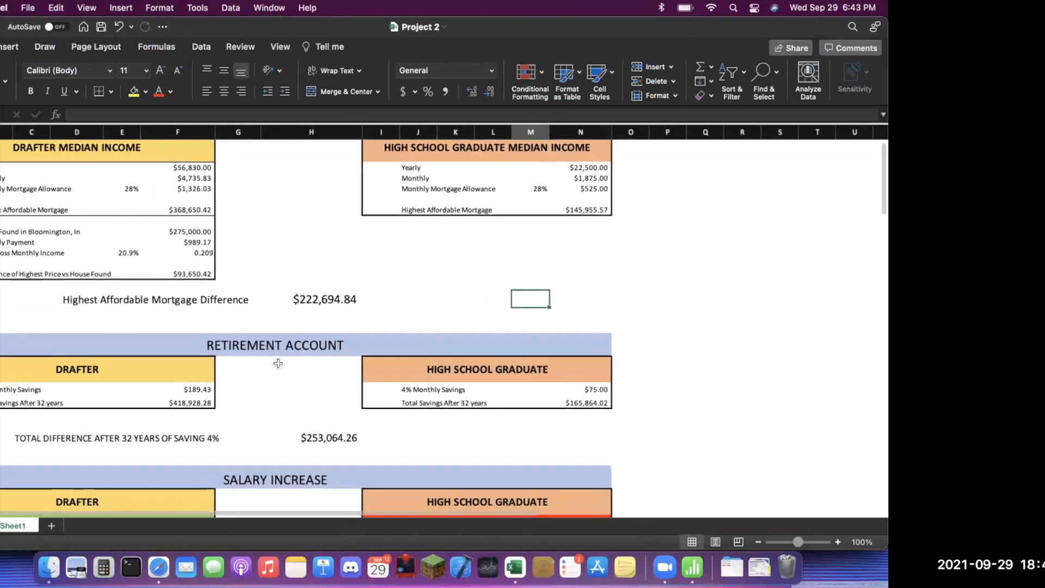
scroll(278, 364, up, 5)
scroll(278, 364, left, 2)
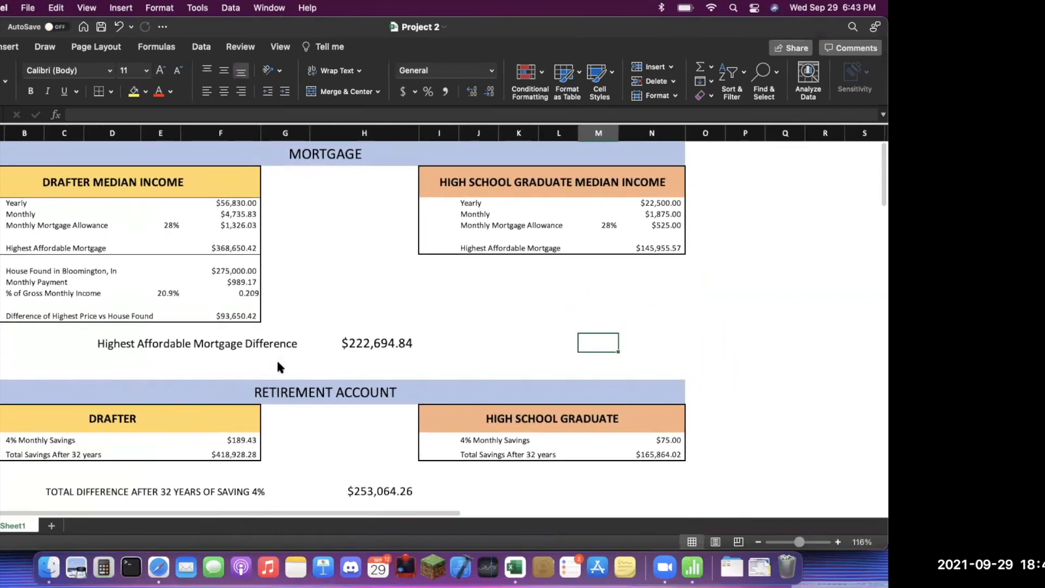
scroll(278, 364, up, 3)
scroll(278, 363, up, 3)
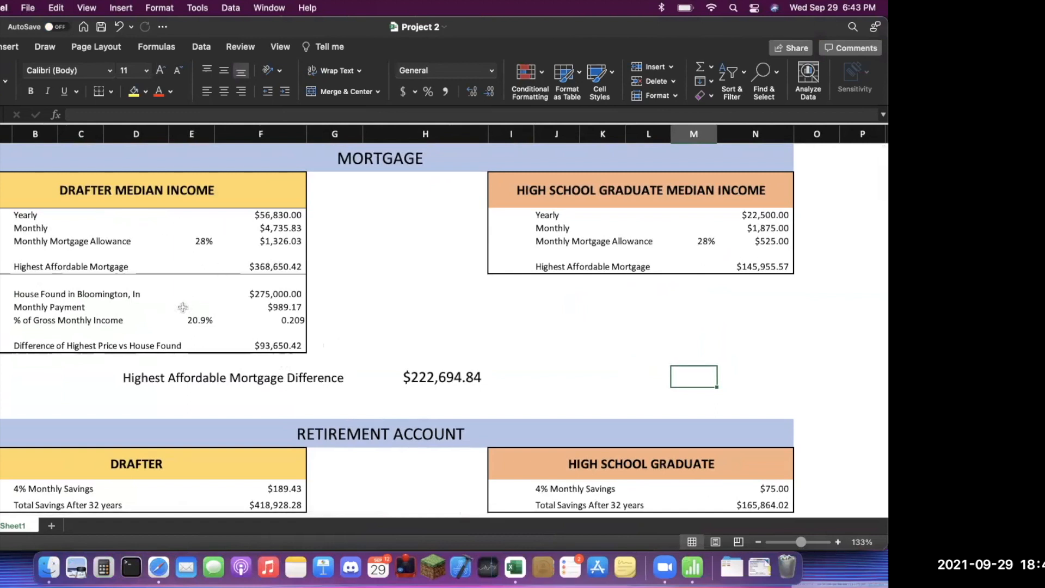
scroll(405, 320, down, 1)
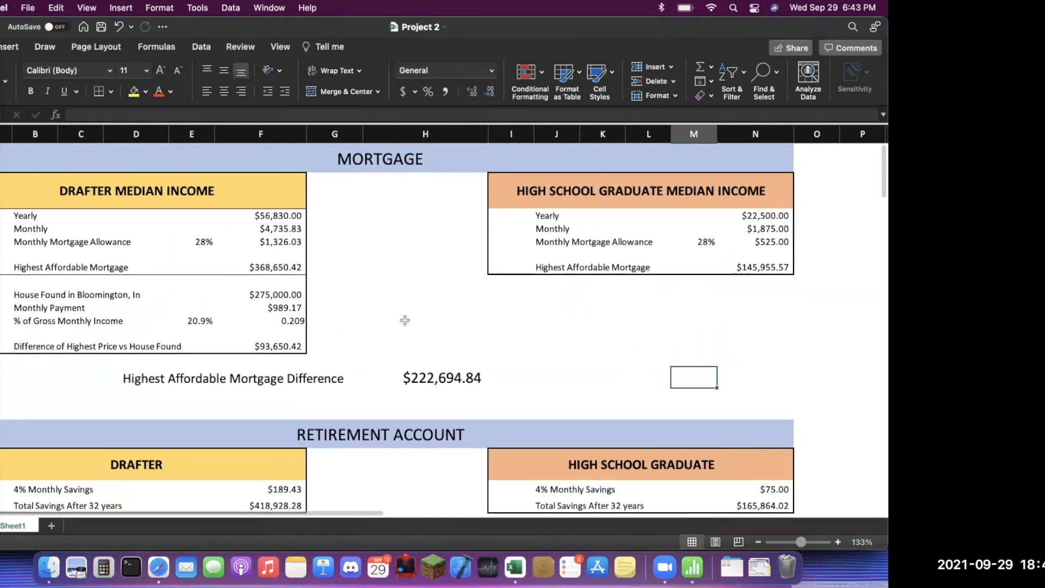
key(Left)
key(Left)
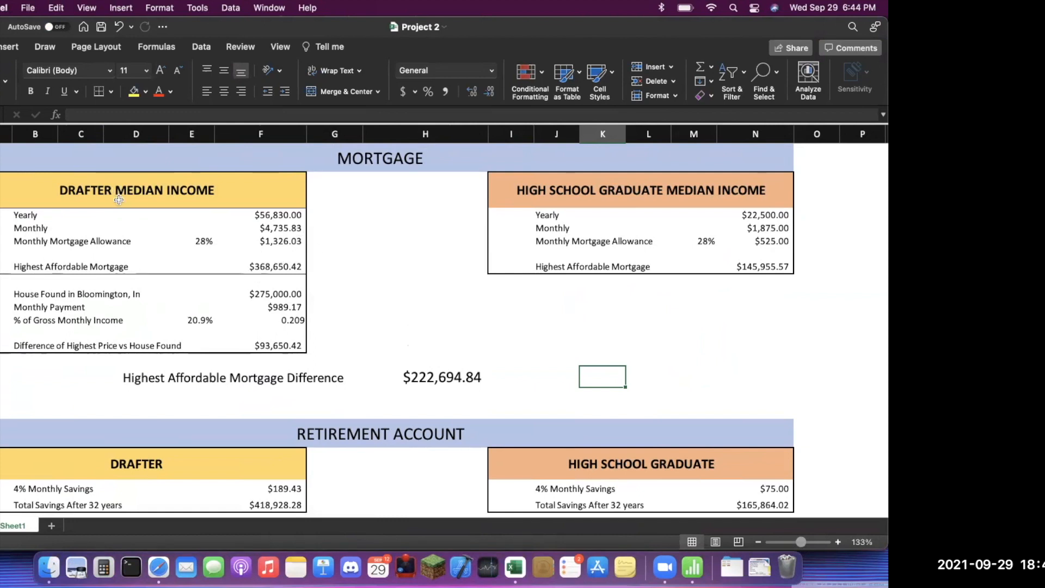
Inspect the drafter's yearly income and the formulas for monthly income, monthly mortgage allowance and highest affordable mortgage
click(284, 219)
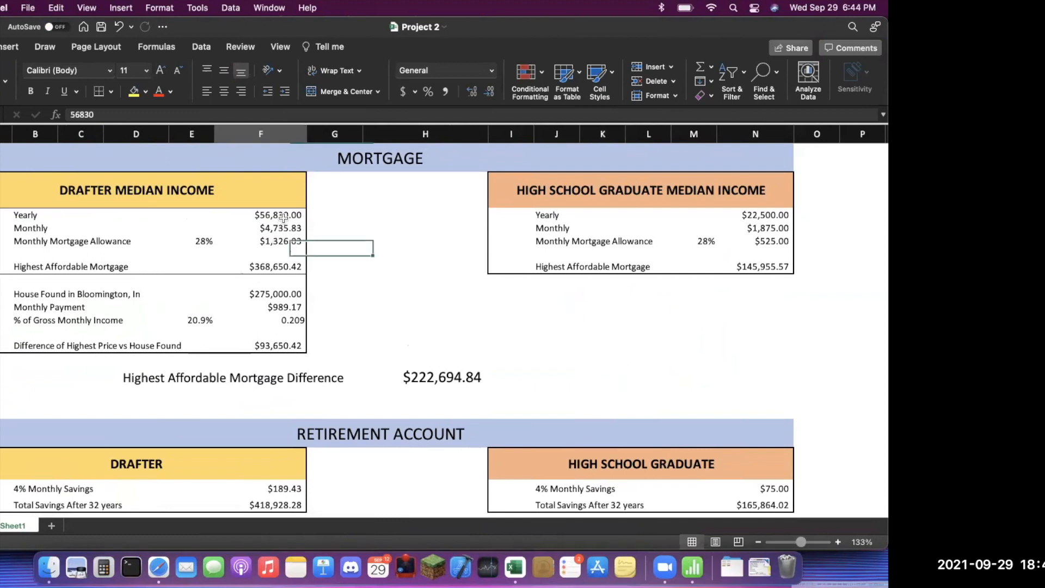
click(284, 229)
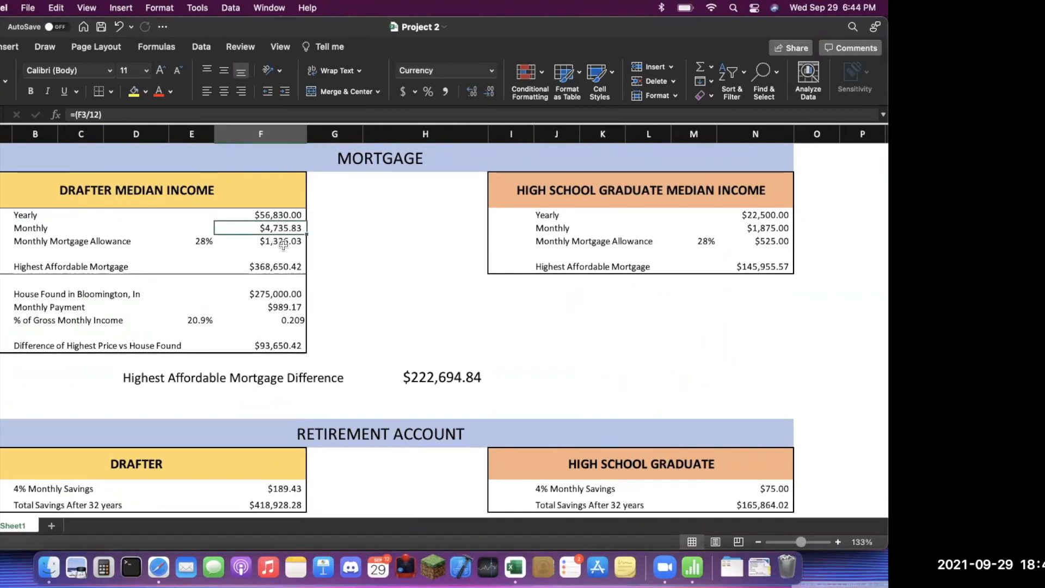
click(284, 243)
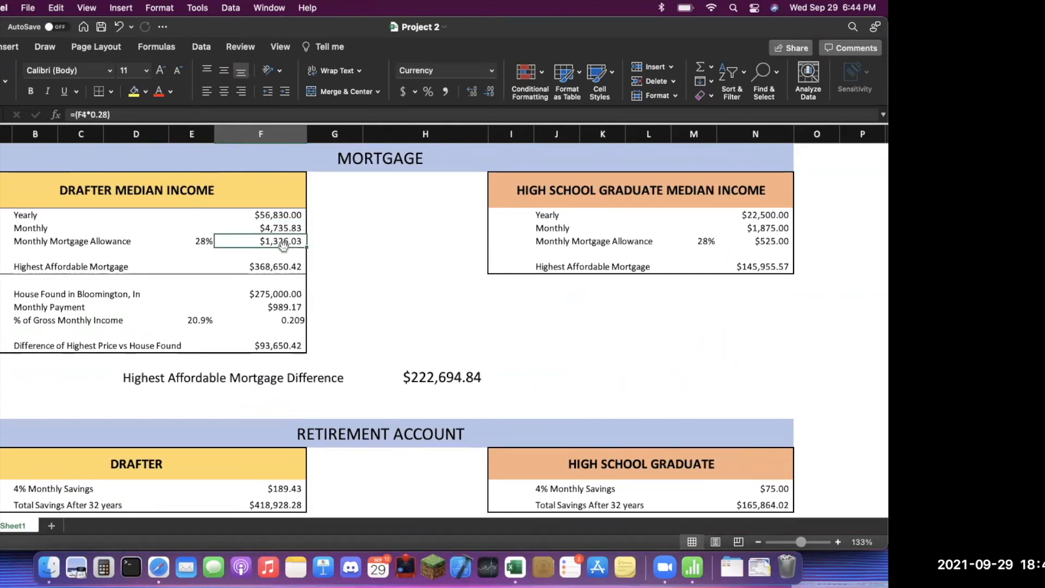
click(277, 266)
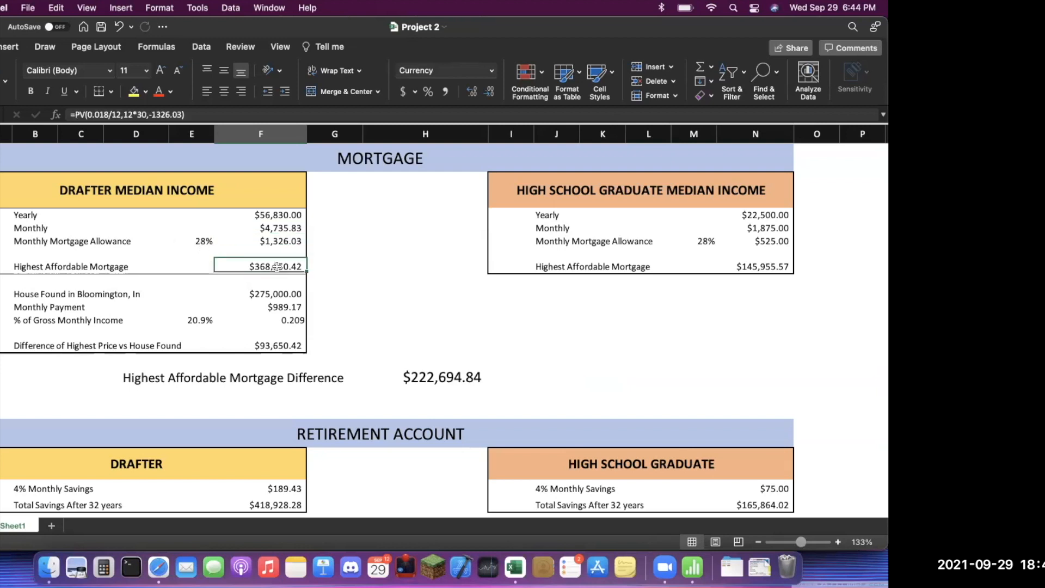
Inspect the Bloomington house price and the formulas for its monthly payment, percentage of gross monthly income and price difference
click(279, 294)
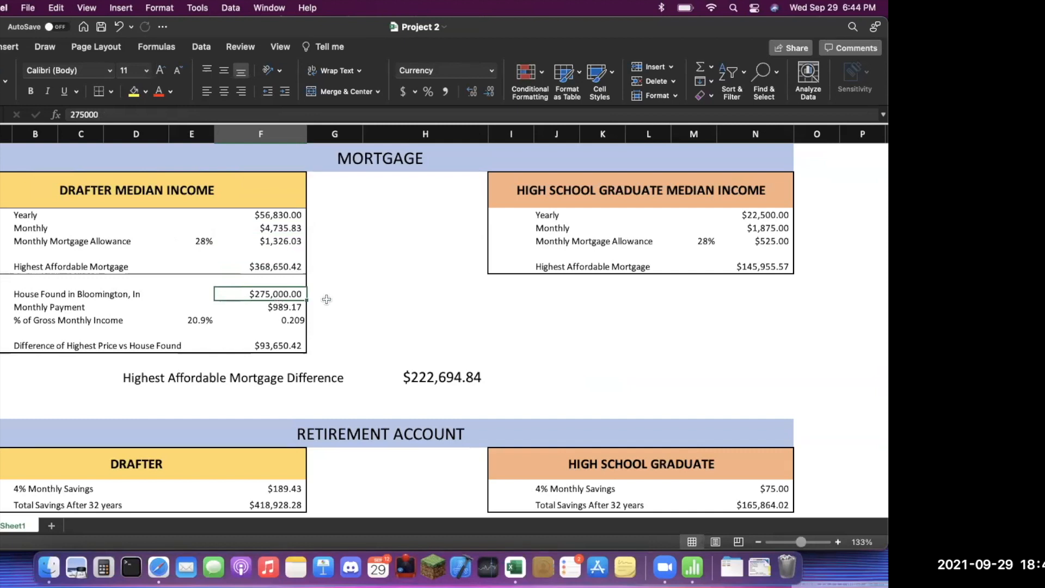
click(283, 308)
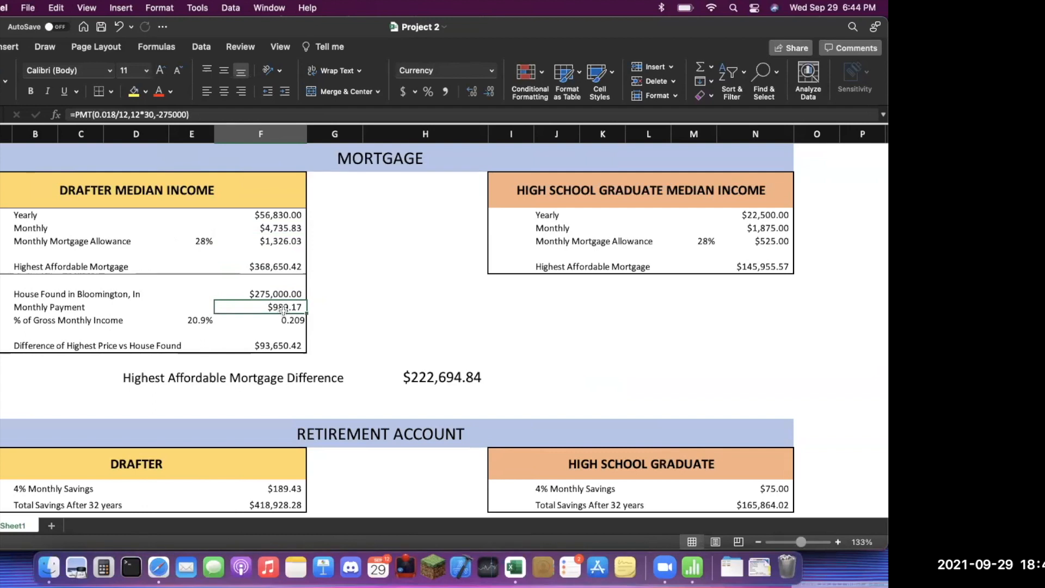
click(297, 322)
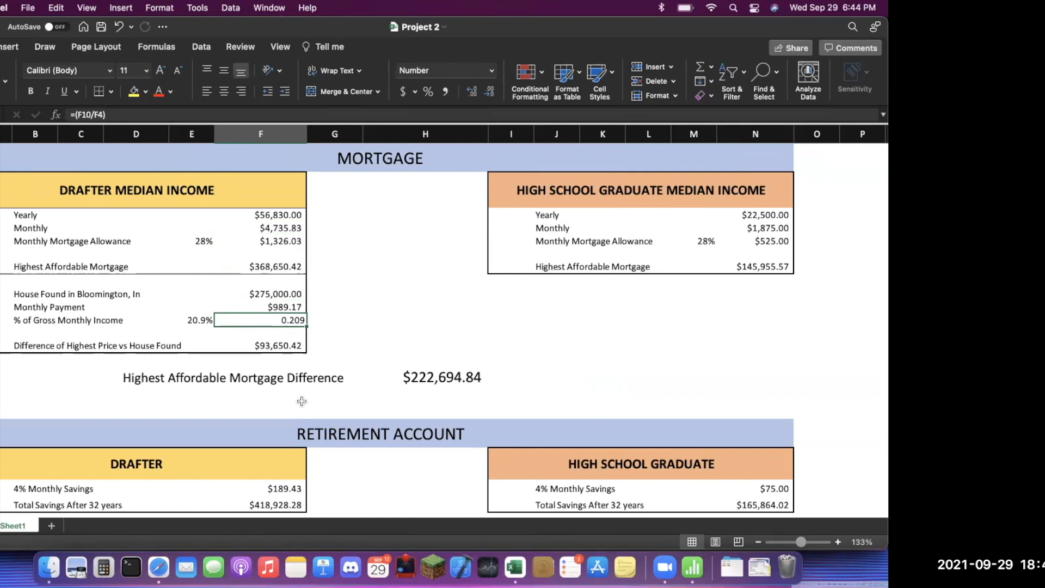
click(276, 347)
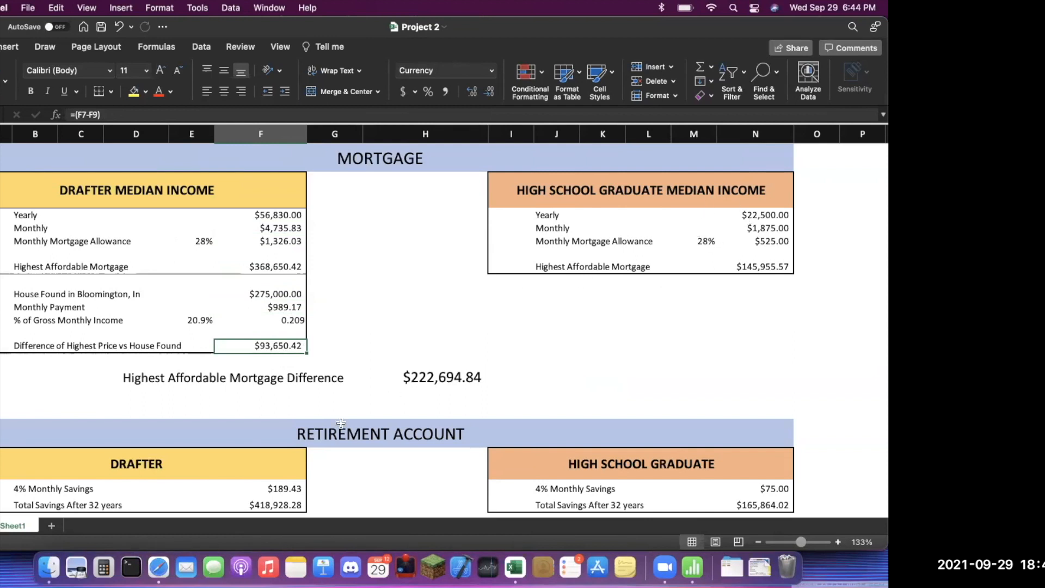
Inspect the drafter's 32-year retirement savings formula and the SALARY INCREASE comparison, and return to the MORTGAGE section
scroll(341, 423, down, 5)
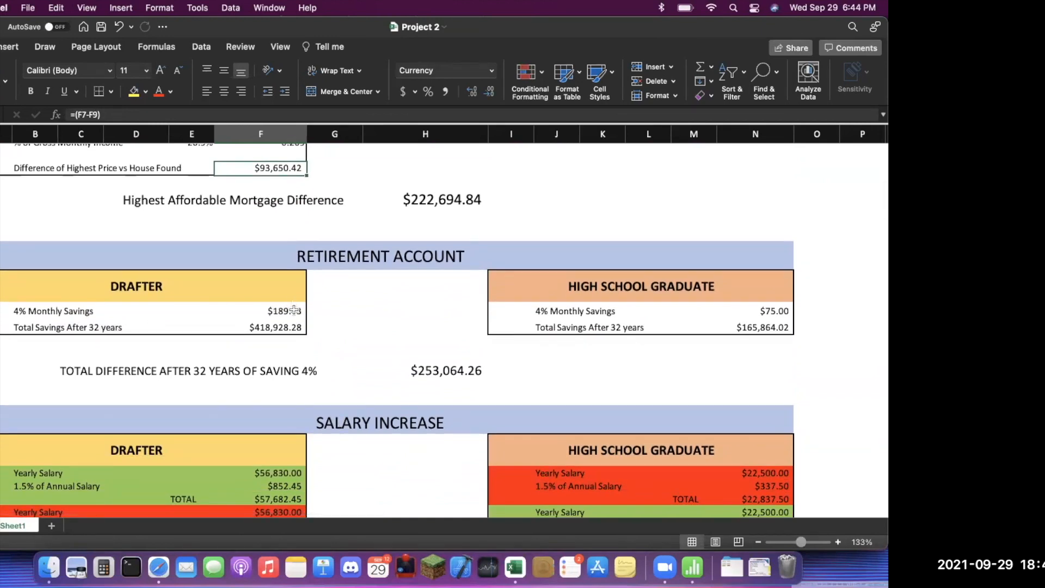
click(290, 327)
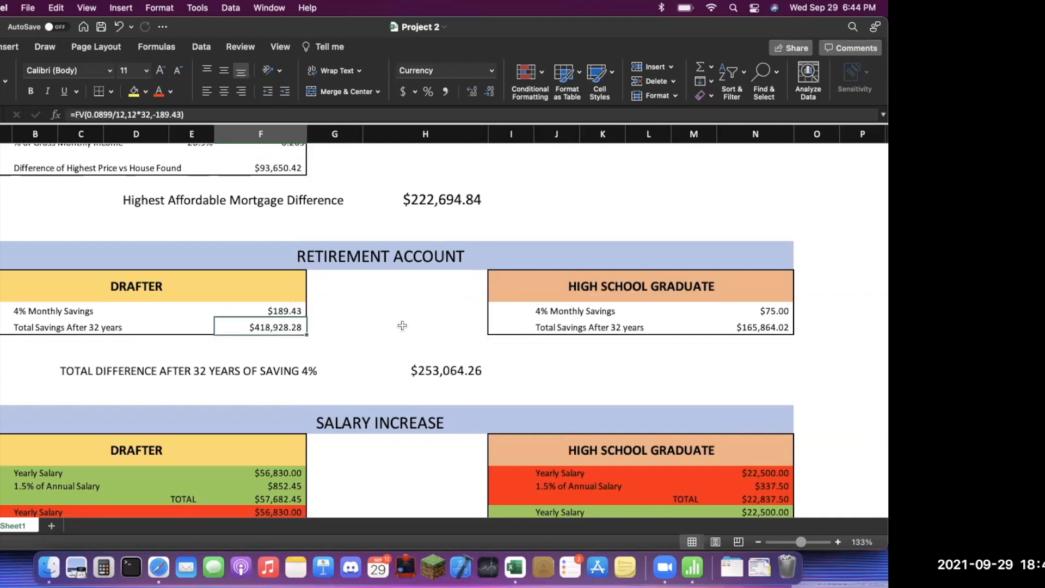
scroll(386, 375, down, 6)
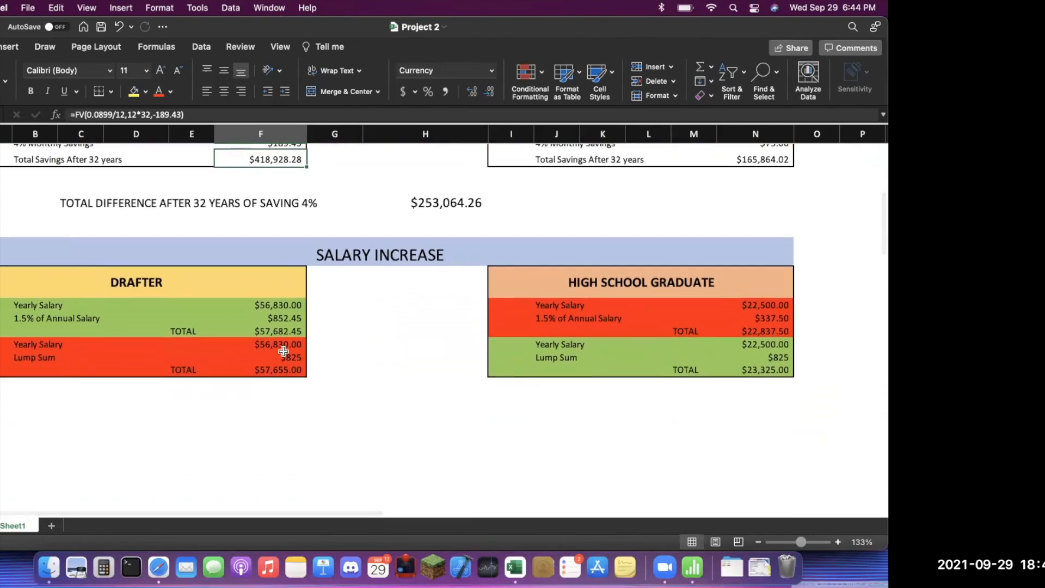
scroll(355, 373, down, 3)
scroll(355, 373, up, 5)
scroll(355, 376, up, 10)
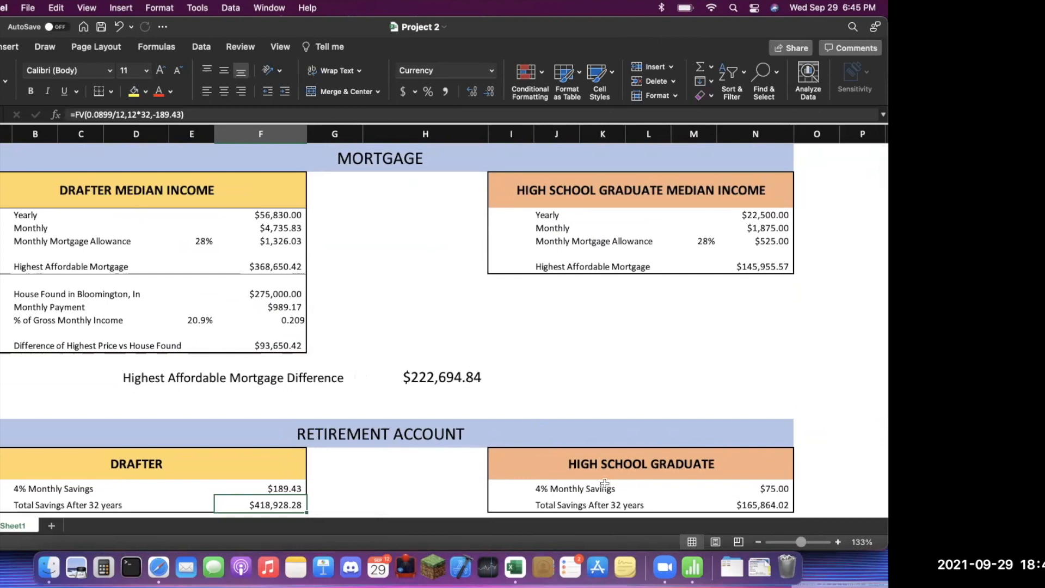
Open the Project 2-4.xlsx workbook from the Math 123 folder in Finder and enlarge its window to fill the screen
right_click(670, 514)
click(661, 469)
key(ctrl+Up)
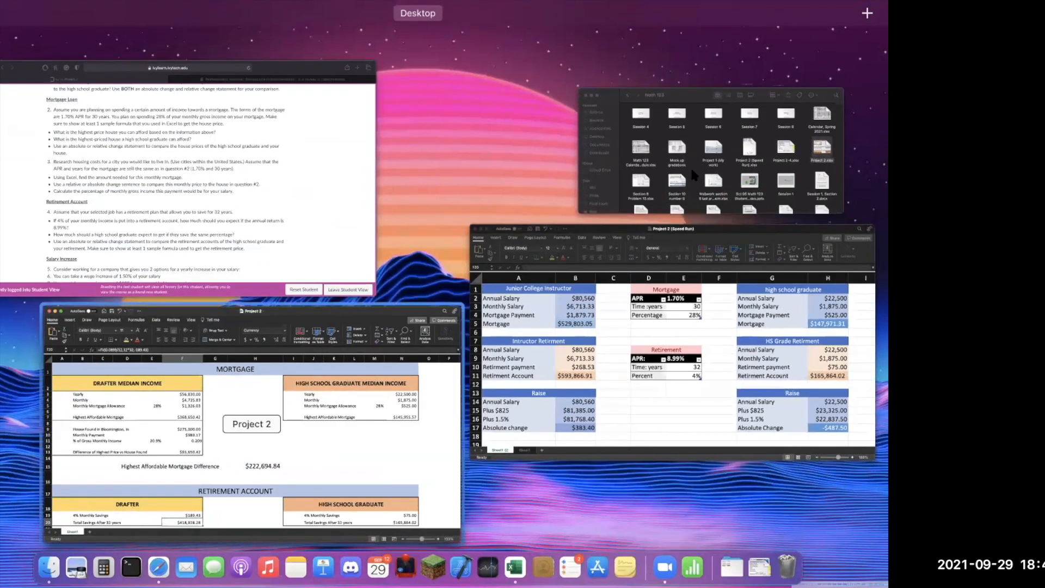
click(708, 156)
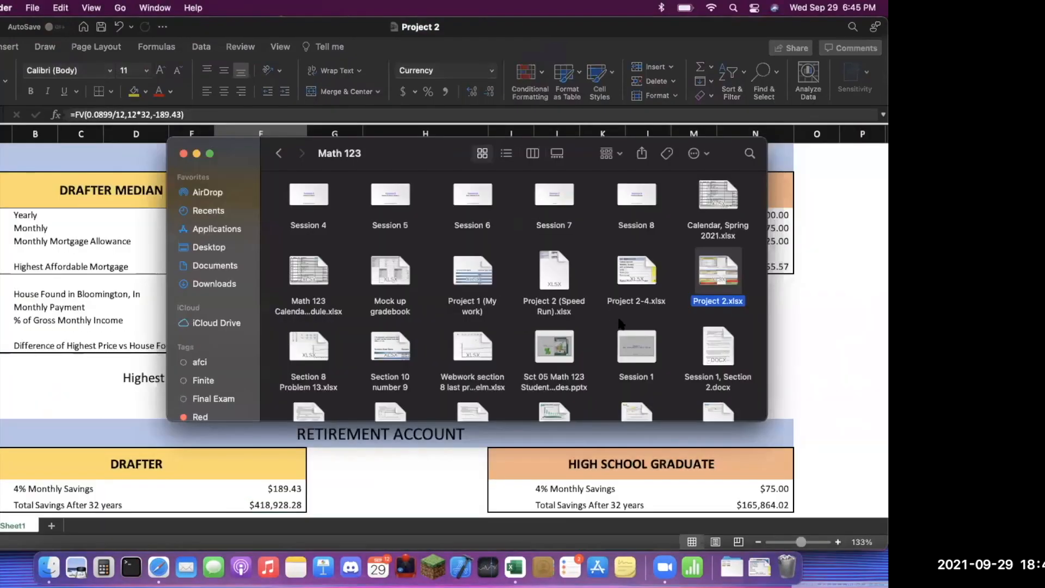
double_click(637, 272)
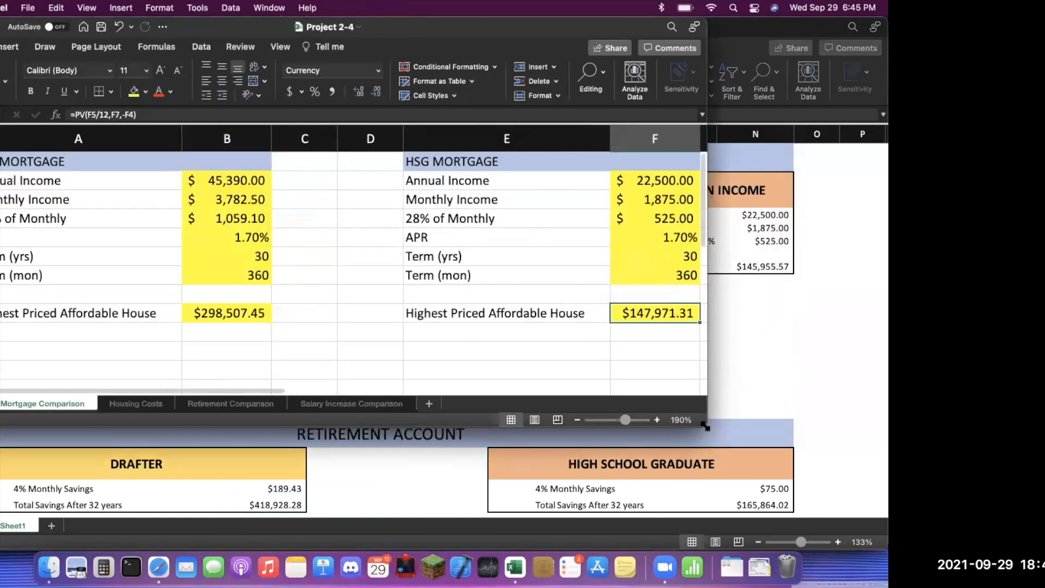
drag(705, 426, 881, 559)
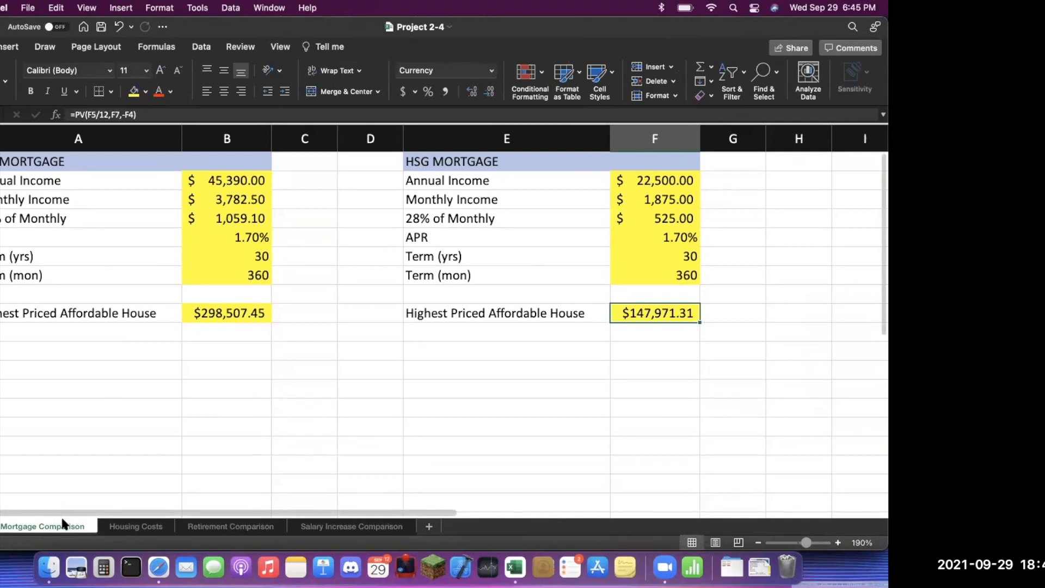
Examine the Housing Costs sheet, including the loan amount for the Ellettsville house
click(129, 528)
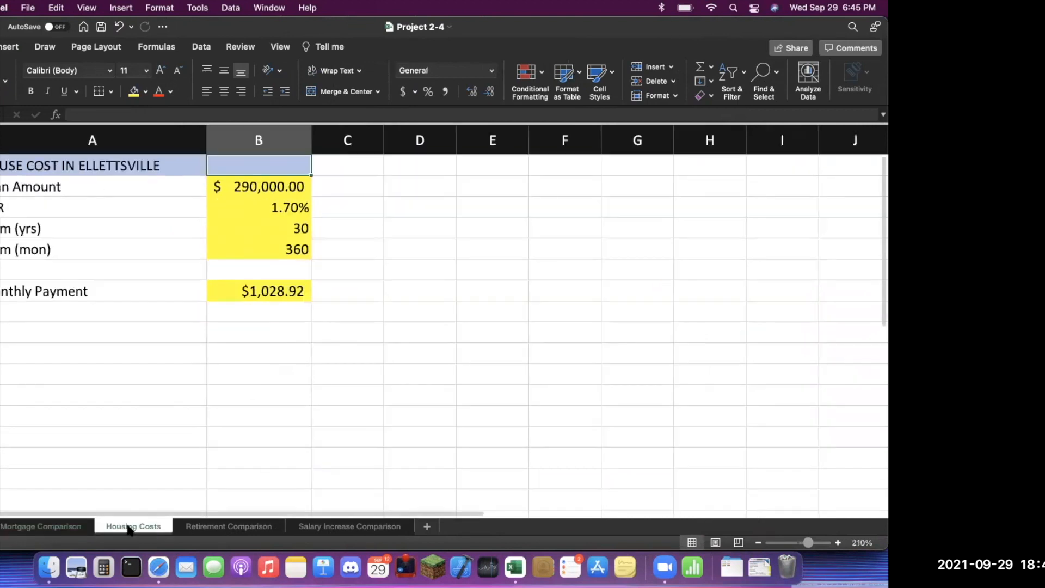
scroll(171, 325, down, 3)
scroll(171, 325, up, 3)
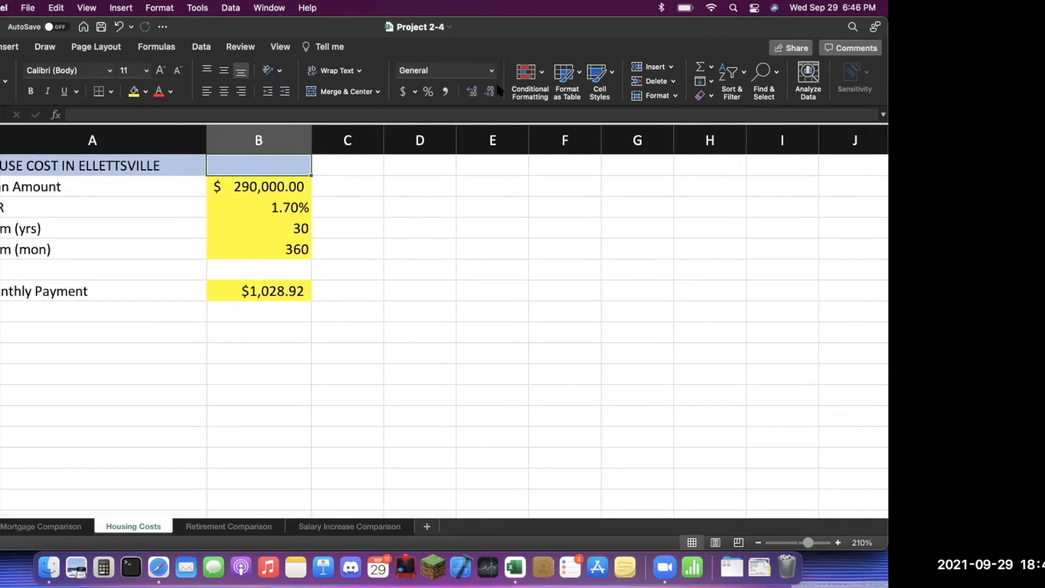
click(251, 181)
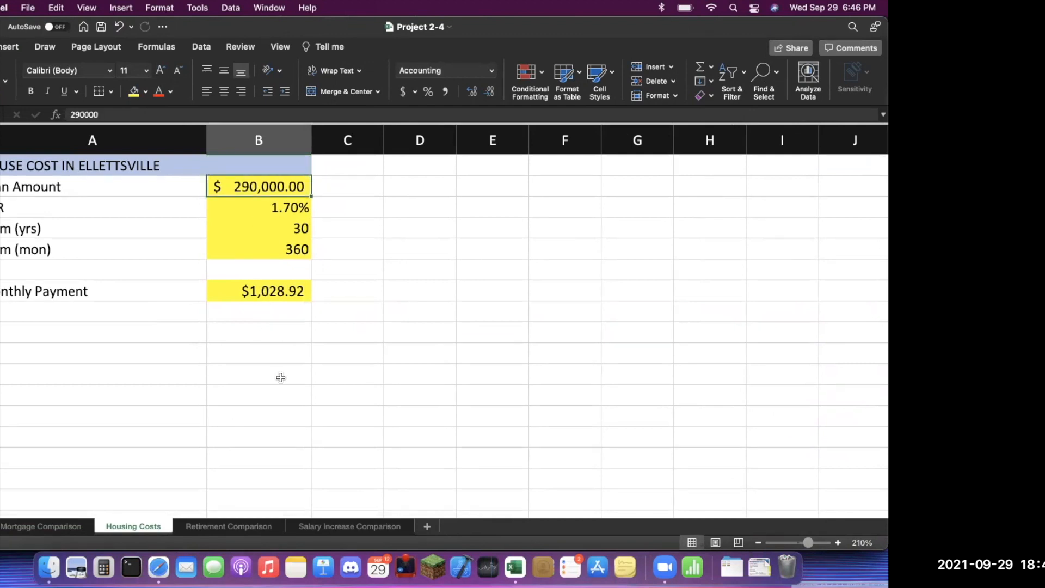
Examine the Retirement Comparison sheet and the yearly raise options on the Salary Increase Comparison sheet
click(230, 527)
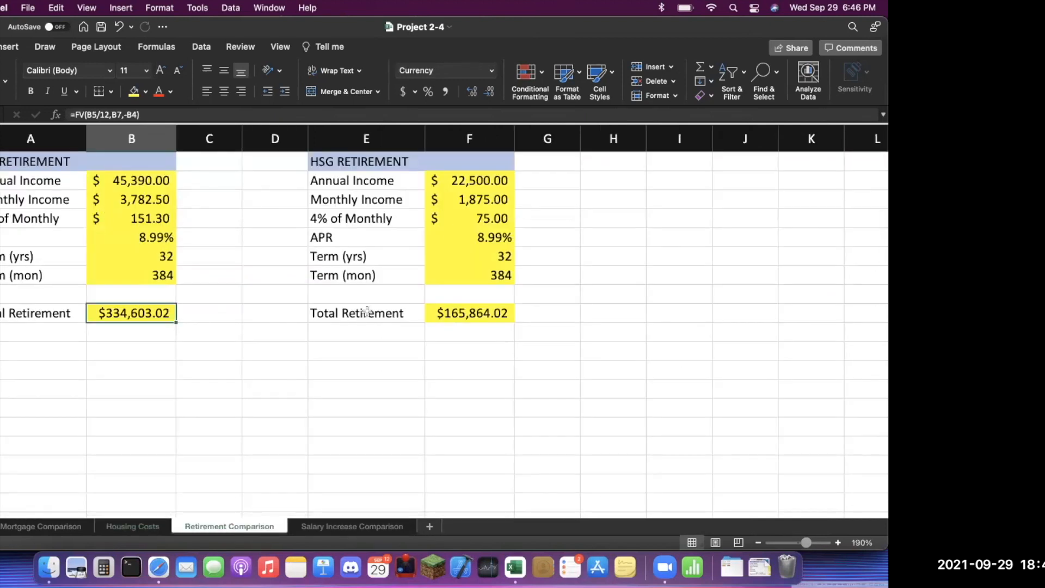
click(345, 527)
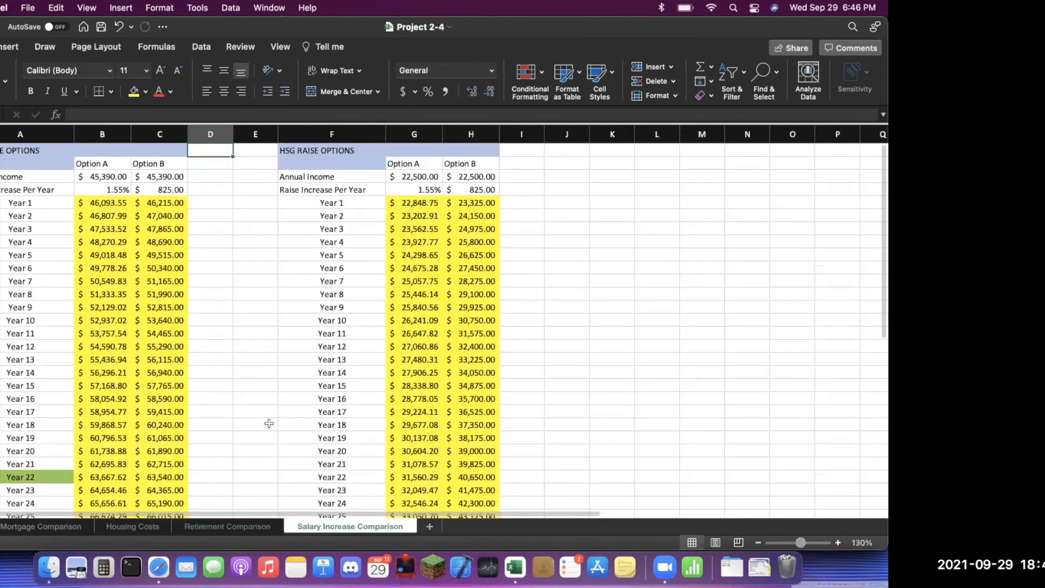
scroll(256, 435, down, 5)
scroll(256, 440, up, 10)
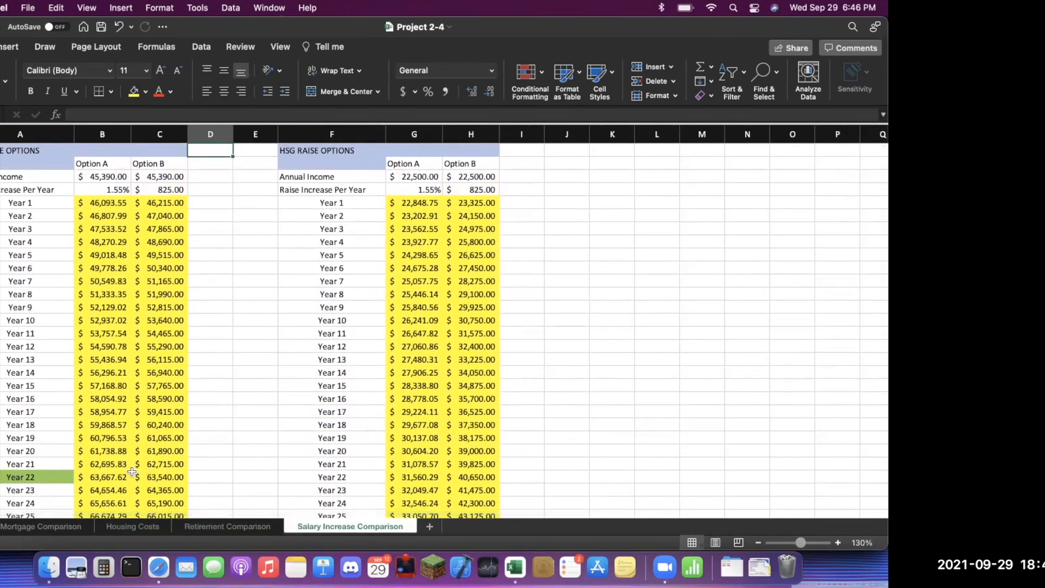
Review all four sheets of the workbook in order, from Mortgage Comparison to Salary Increase Comparison, and return to Mortgage Comparison
click(58, 527)
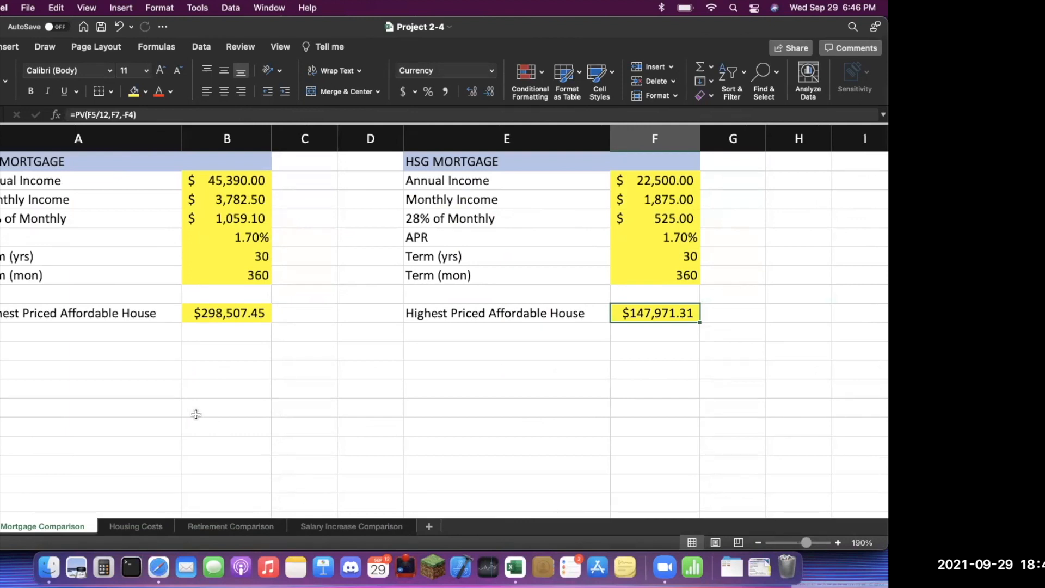
click(136, 527)
click(218, 528)
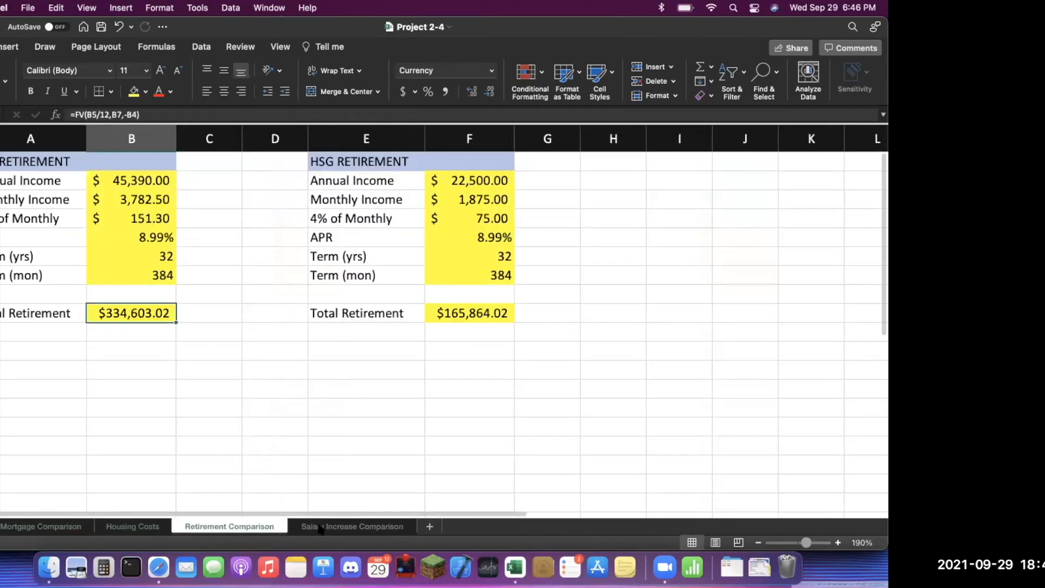
click(324, 528)
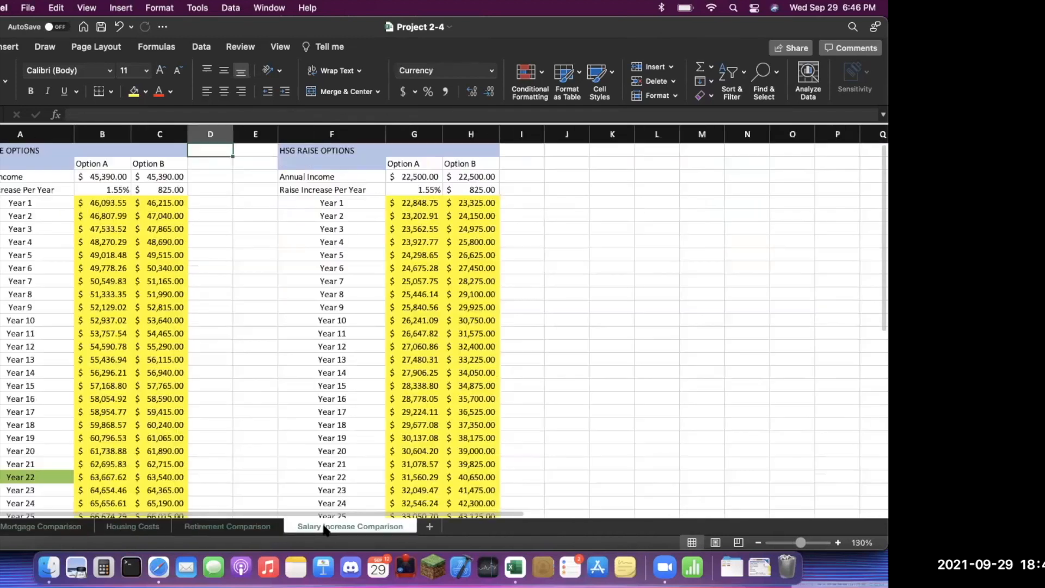
click(49, 532)
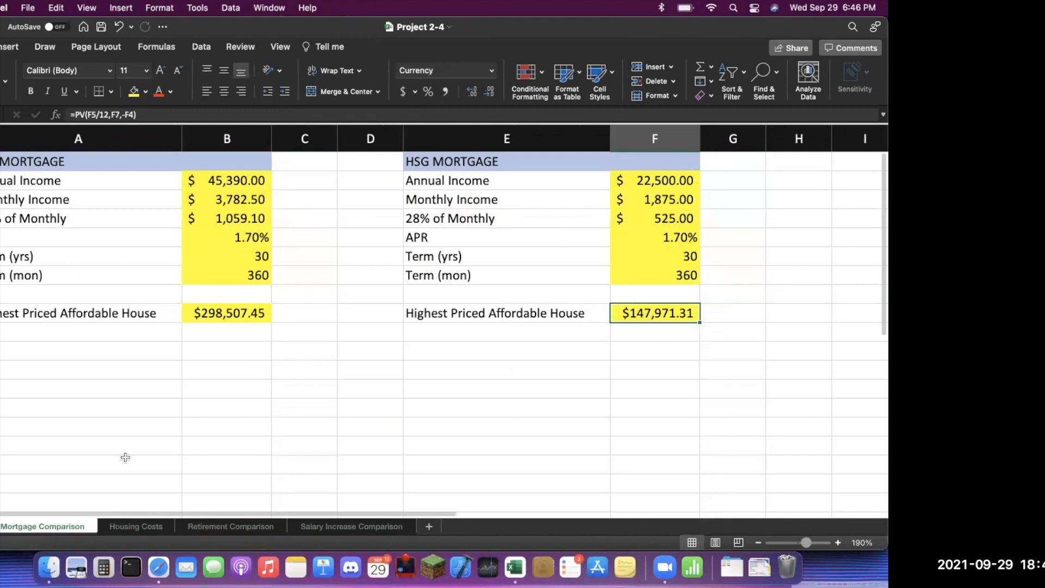